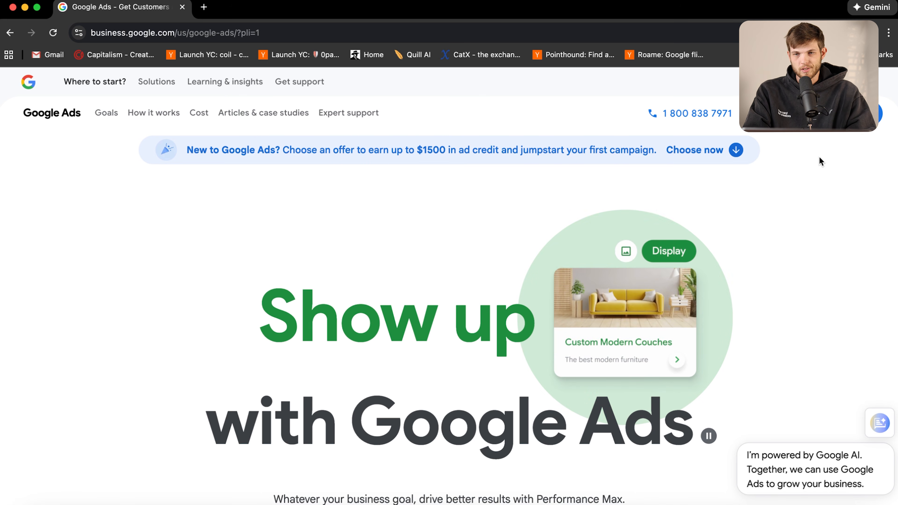
Start the Google Ads signup, create the first campaign and scroll the business info form
left_click(841, 119)
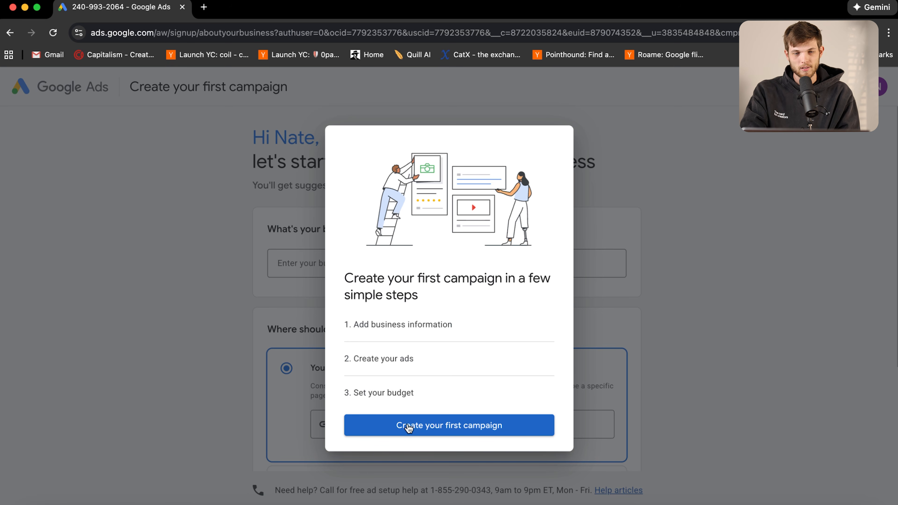
left_click(432, 426)
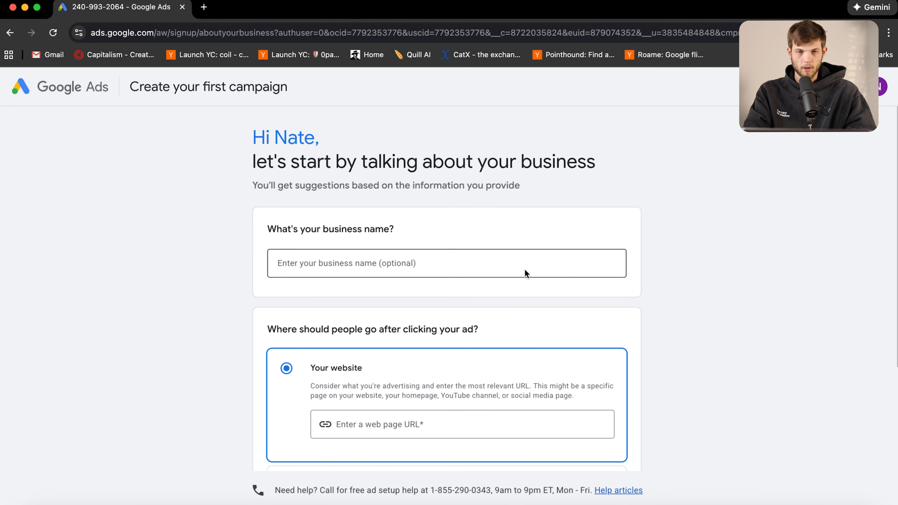
scroll(524, 271, "down", 2)
scroll(525, 271, "down", 3)
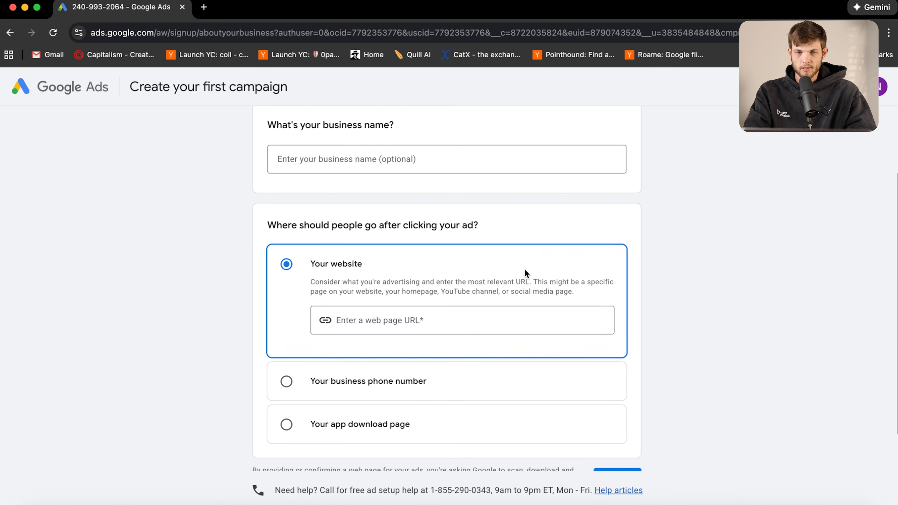
scroll(525, 271, "down", 2)
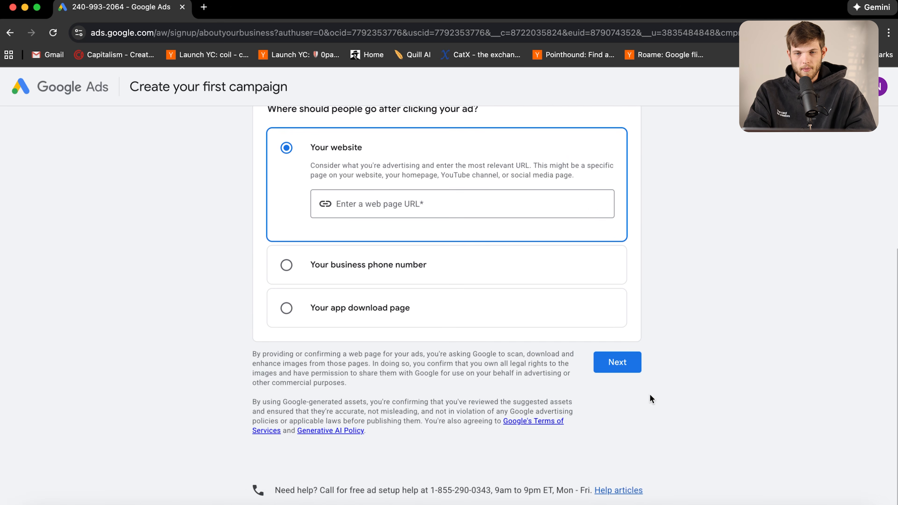
scroll(684, 315, "up", 5)
scroll(684, 315, "down", 1)
scroll(684, 314, "up", 1)
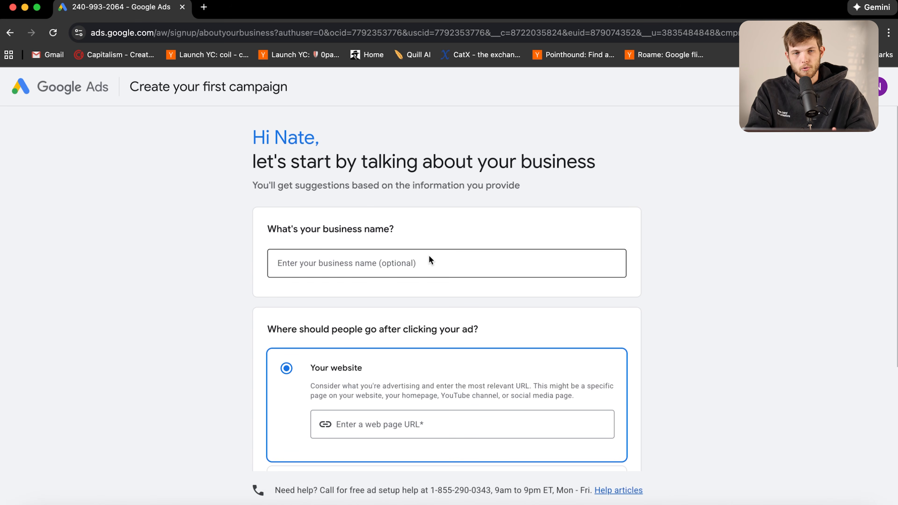
Enter business name 'Santrel Media' and website santrelmedia.com, then submit them
left_click(447, 262)
type("SAntel")
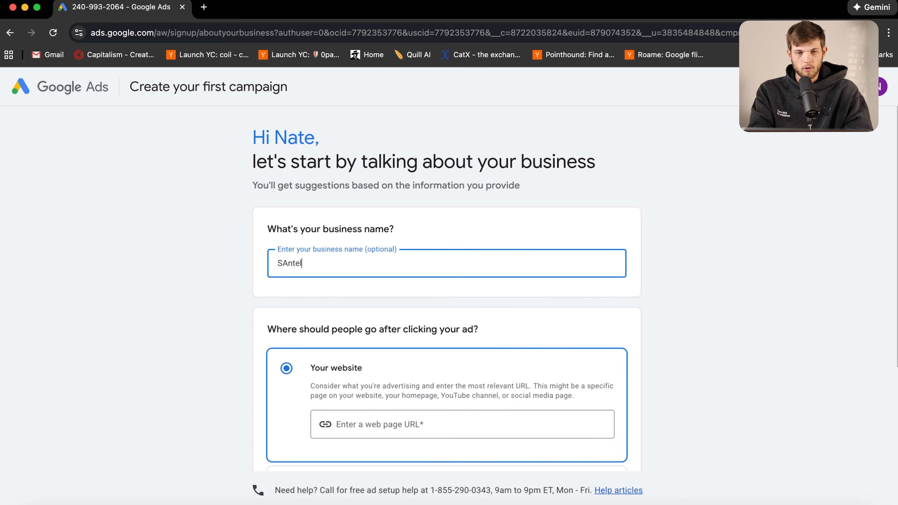
key("BackSpace")
type("antrel Me")
scroll(381, 313, "down", 3)
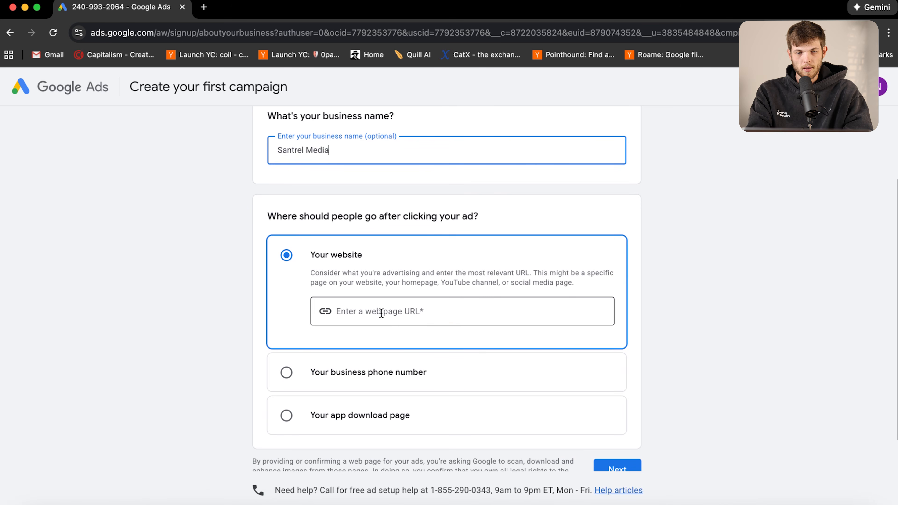
left_click(381, 313)
type("santrelmedia.com")
scroll(686, 329, "down", 1)
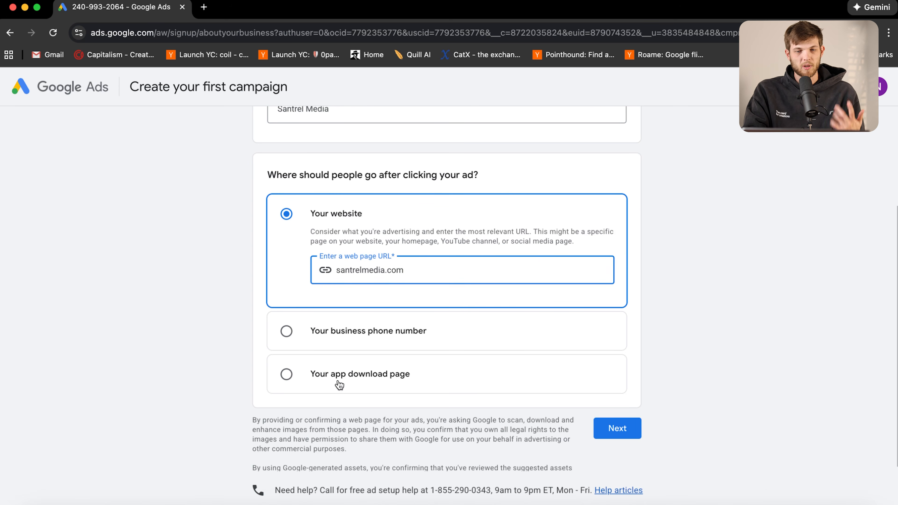
left_click(607, 432)
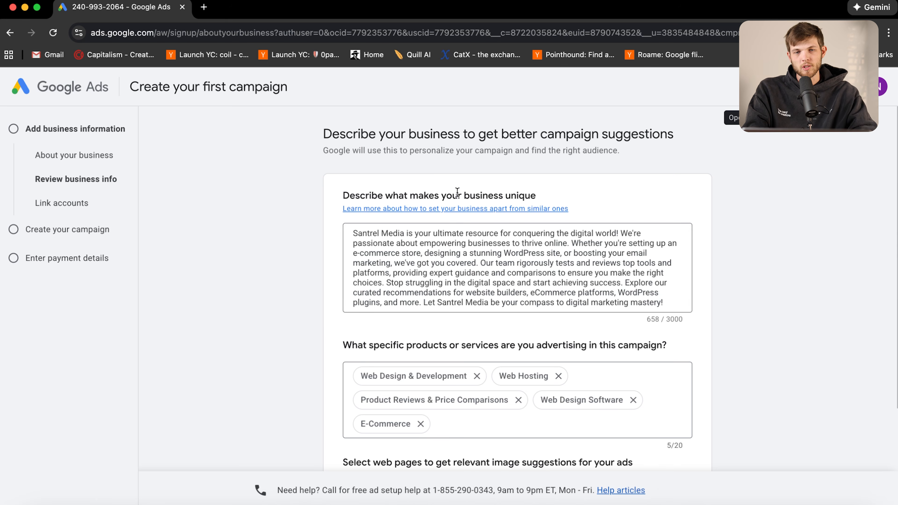
Review the generated Santrel Media business description by highlighting its text
left_click_drag(353, 234, 703, 317)
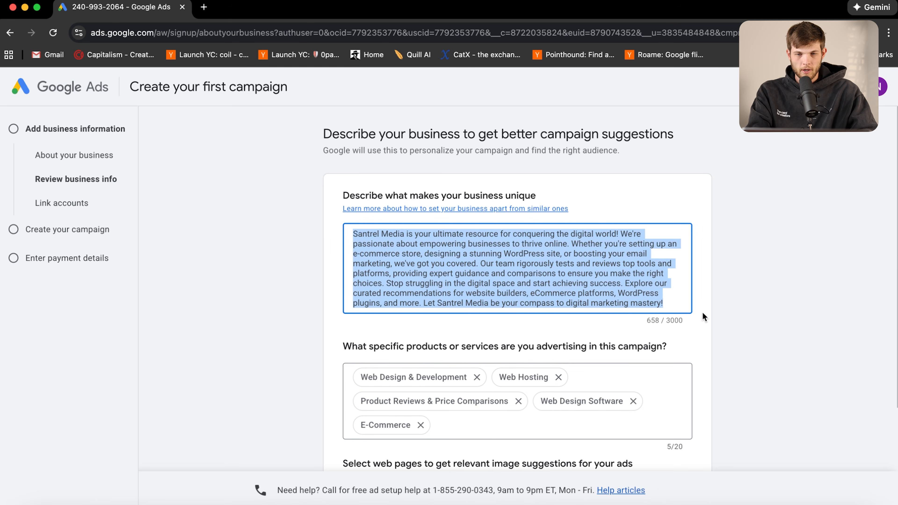
left_click(744, 290)
scroll(453, 354, "down", 2)
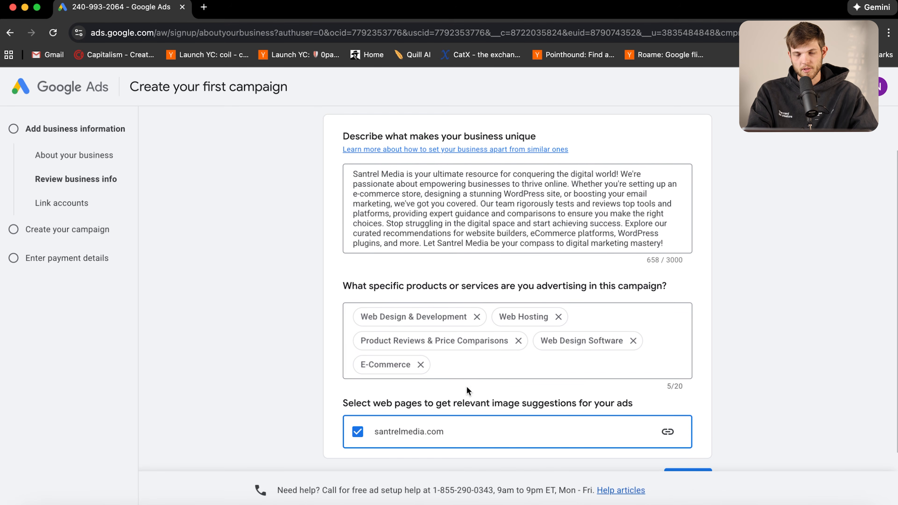
left_click_drag(667, 244, 516, 198)
left_click(576, 214)
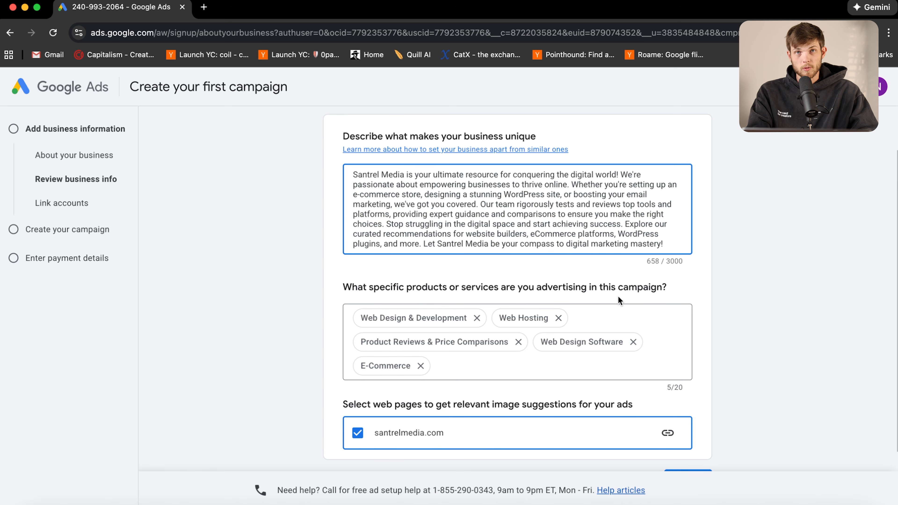
scroll(566, 329, "down", 3)
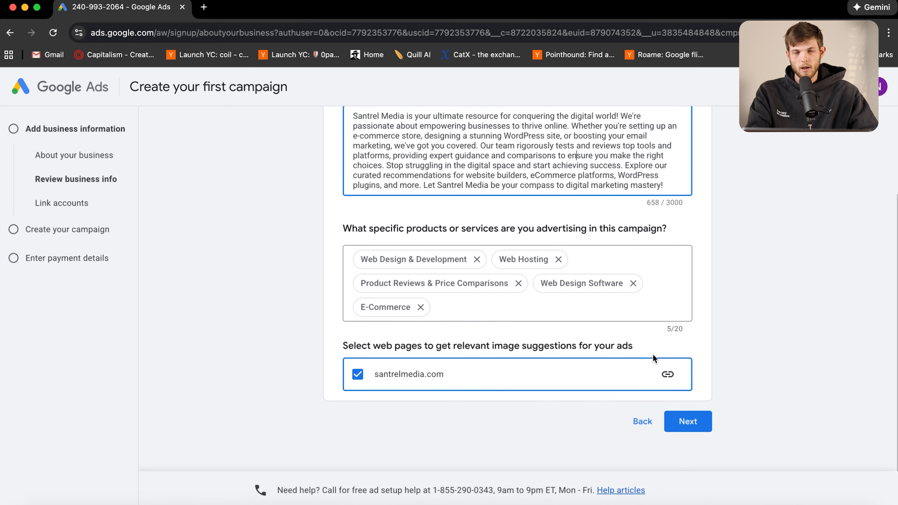
scroll(537, 393, "up", 5)
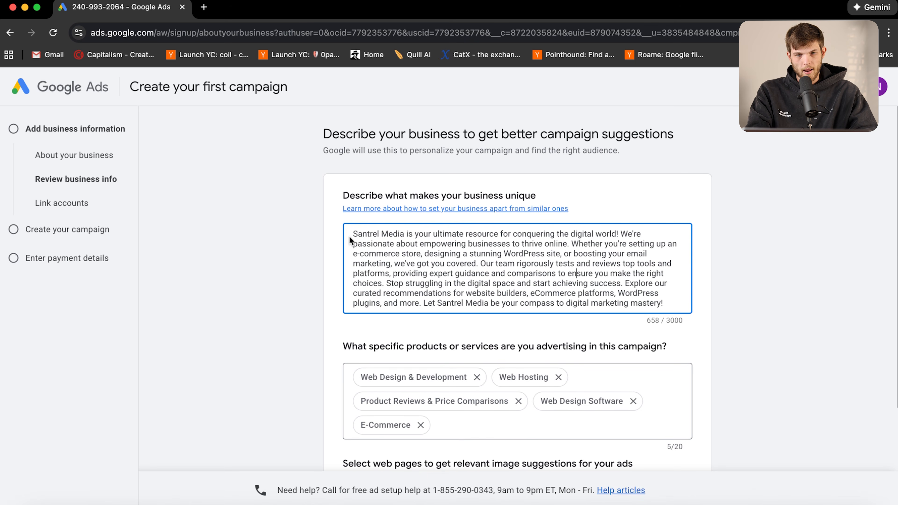
Accept the description and suggested products, then skip linking other accounts
left_click(400, 237)
left_click_drag(400, 237, 467, 255)
left_click(516, 263)
scroll(538, 341, "down", 2)
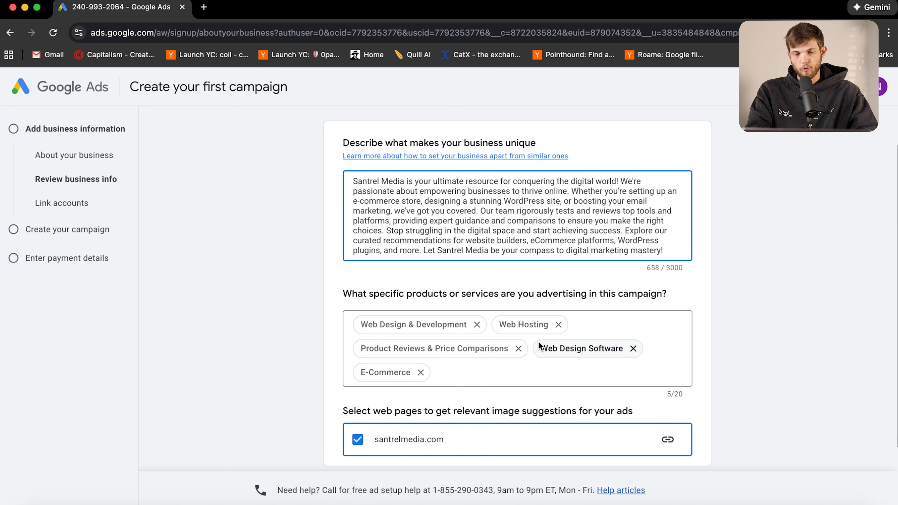
scroll(593, 362, "down", 2)
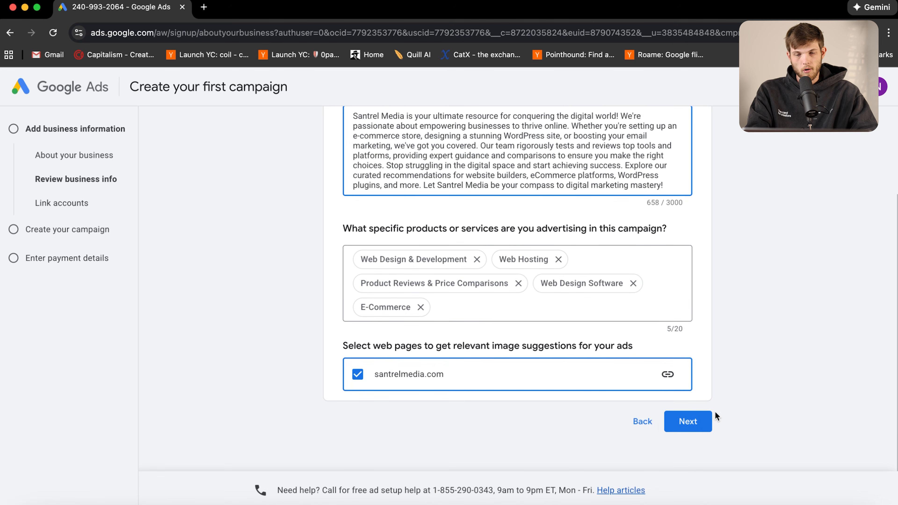
scroll(745, 229, "up", 3)
scroll(745, 230, "down", 4)
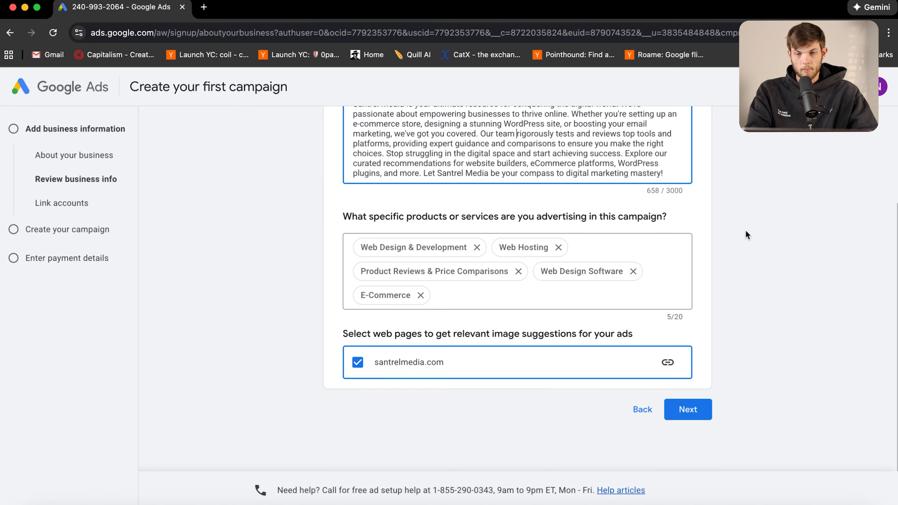
left_click(700, 410)
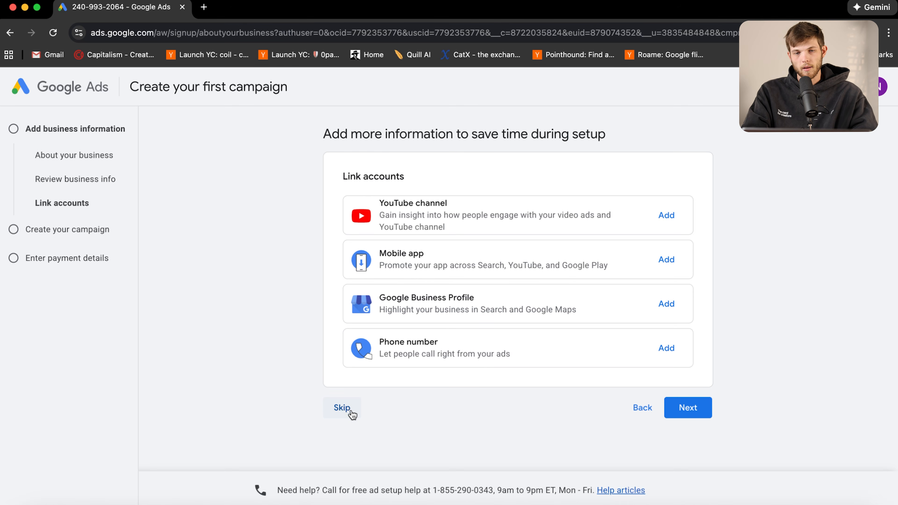
left_click(342, 407)
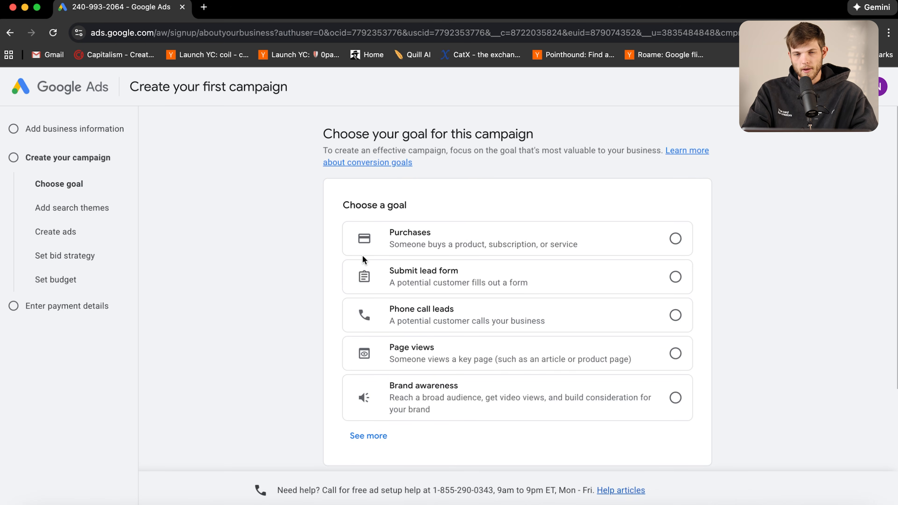
Use 'See more' to show App promotion, Leads and Sales goals like App downloads and Add to cart
scroll(550, 272, "down", 3)
scroll(545, 274, "up", 3)
scroll(545, 274, "down", 1)
scroll(546, 278, "down", 1)
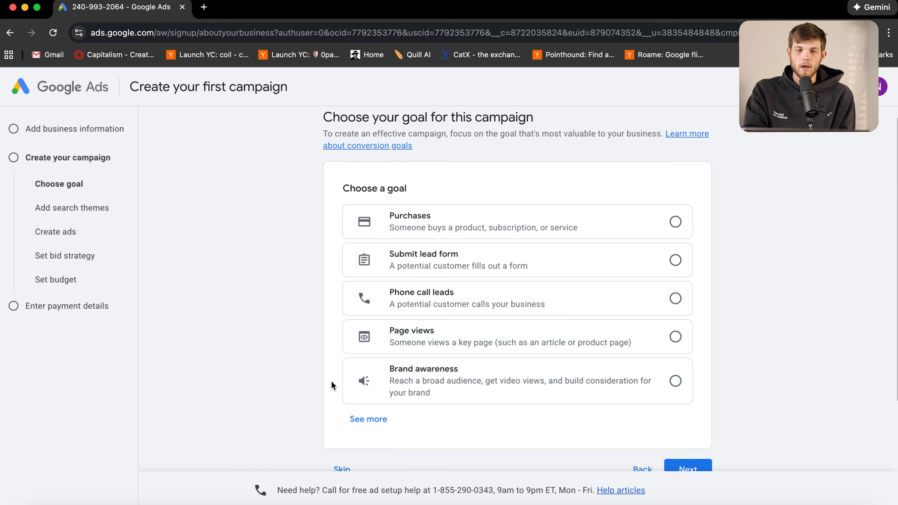
scroll(332, 381, "down", 1)
left_click(358, 404)
scroll(463, 336, "down", 7)
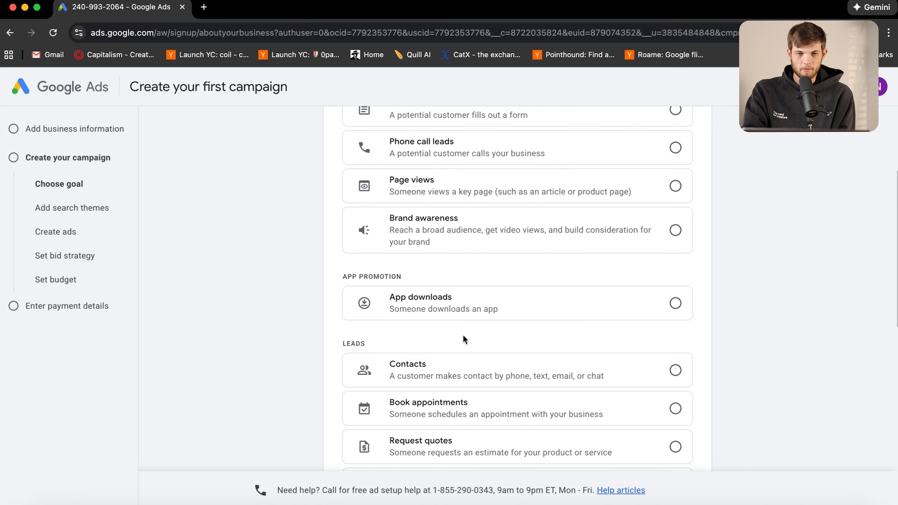
scroll(432, 214, "down", 2)
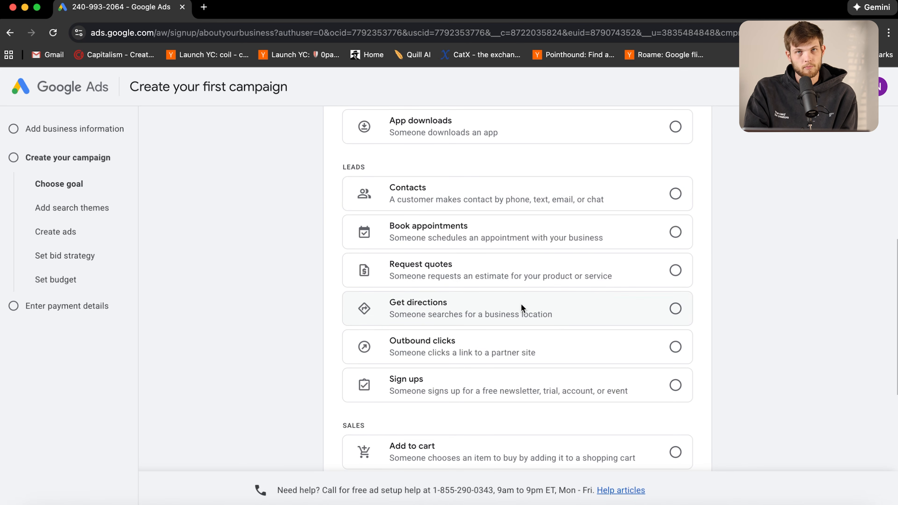
scroll(520, 303, "down", 2)
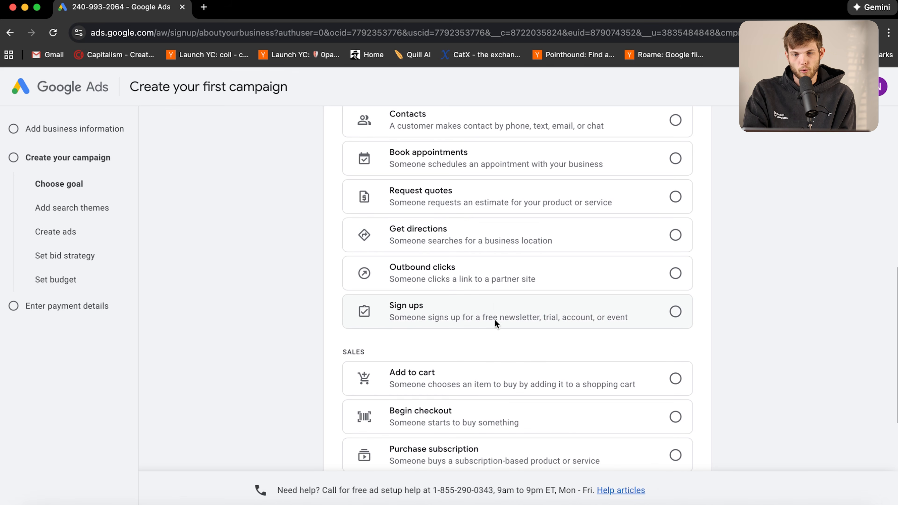
scroll(519, 306, "down", 2)
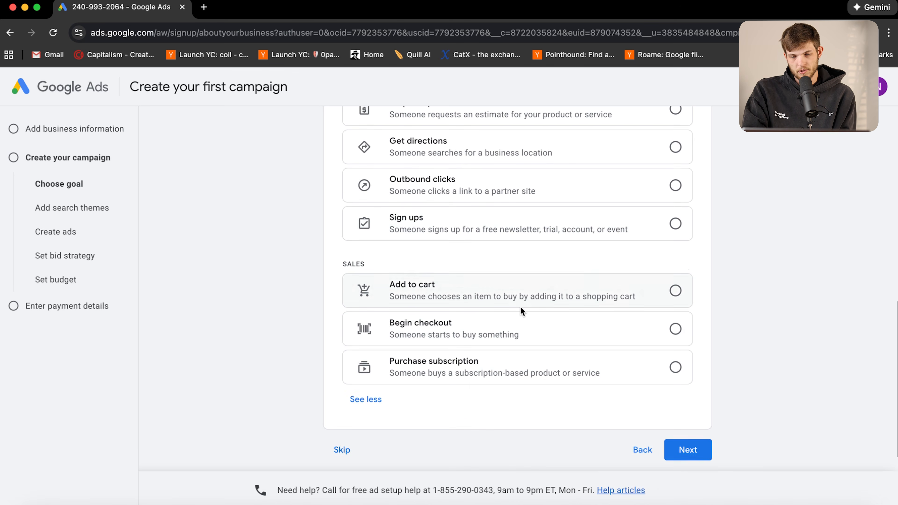
scroll(523, 309, "up", 9)
scroll(524, 309, "up", 4)
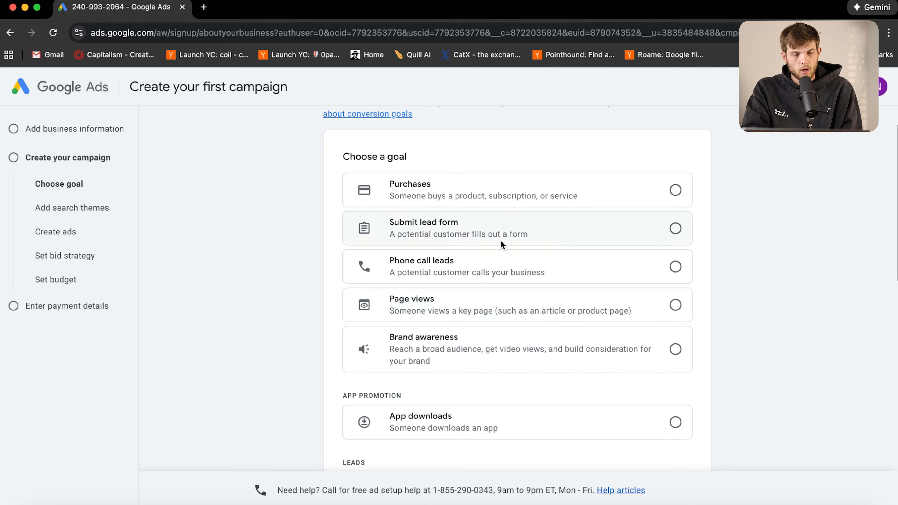
Choose the Submit lead form goal, measured manually with code after the campaign is created
left_click(509, 240)
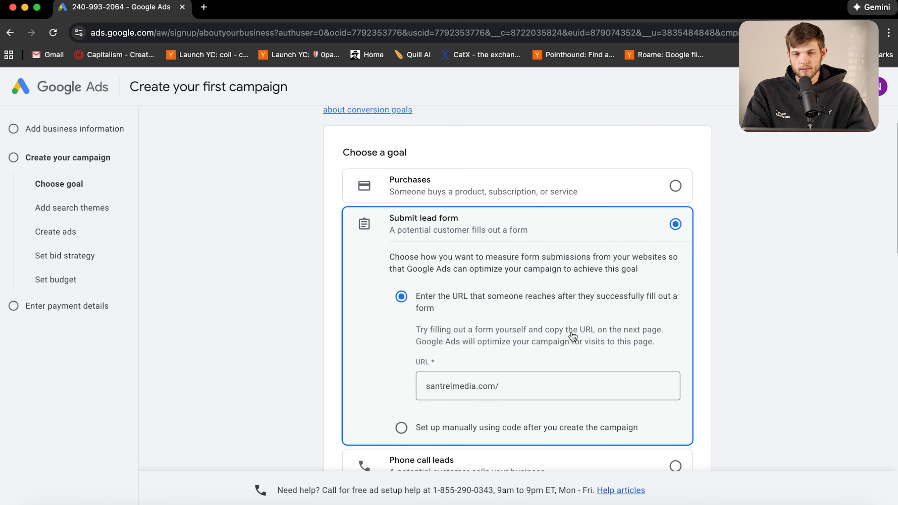
scroll(554, 369, "down", 3)
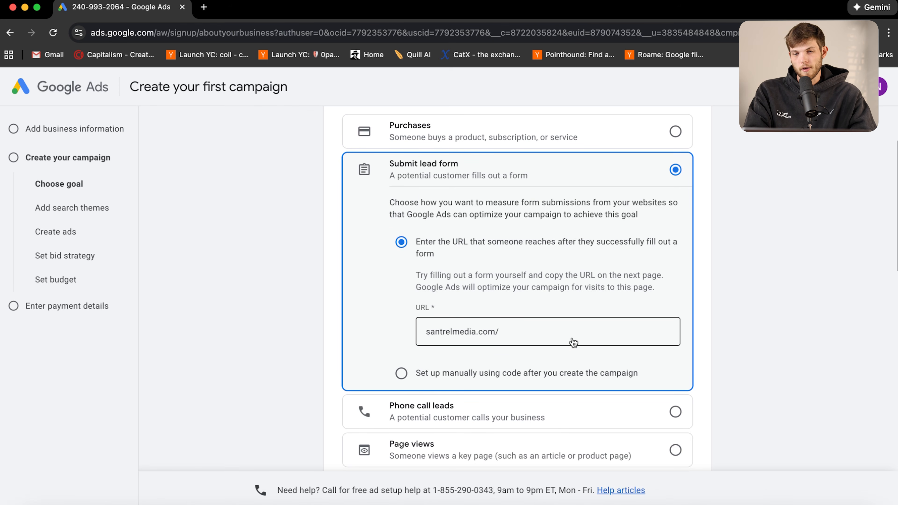
left_click(527, 335)
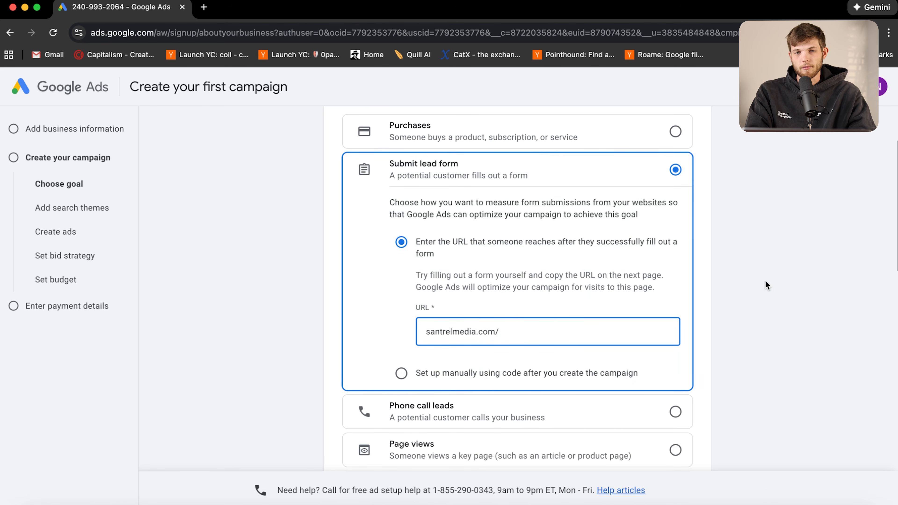
left_click(685, 132)
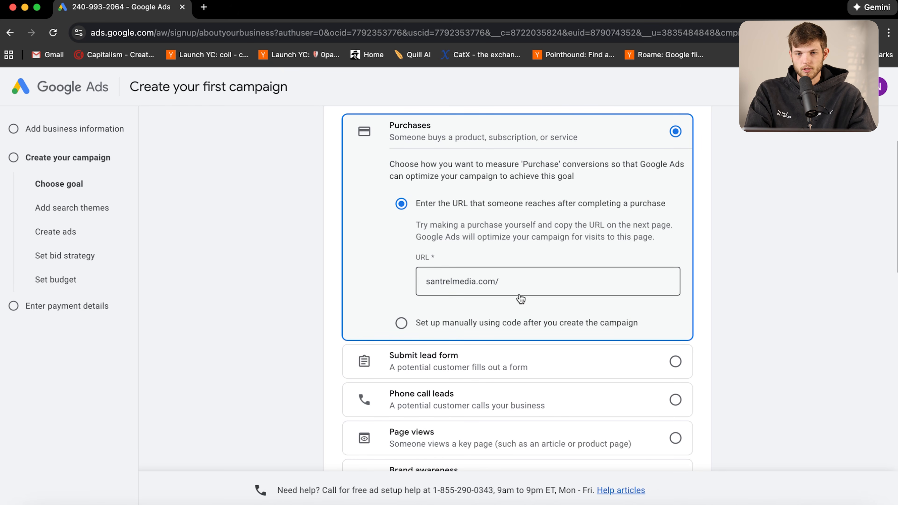
left_click(544, 355)
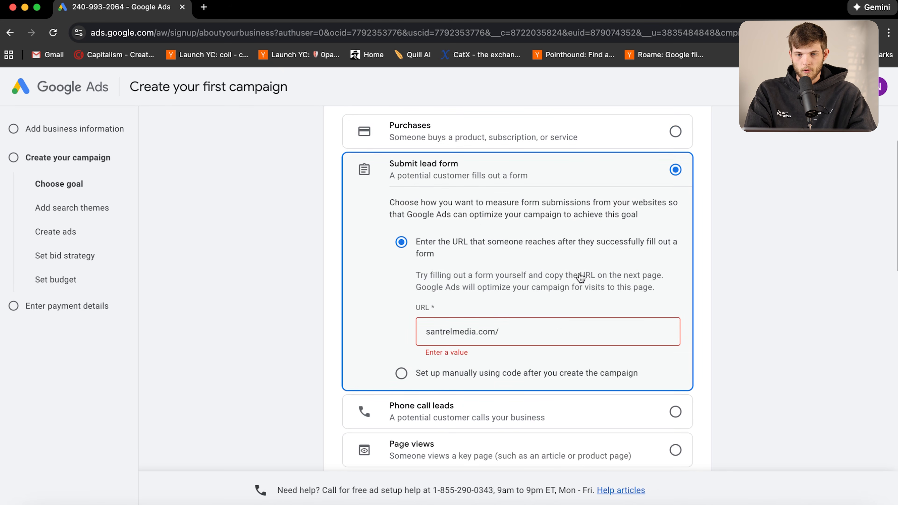
scroll(672, 332, "down", 10)
left_click(688, 314)
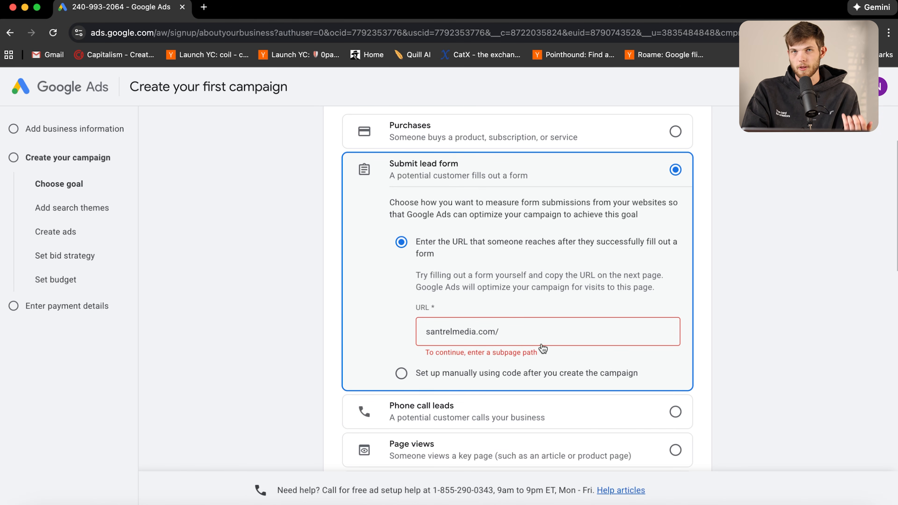
left_click(402, 374)
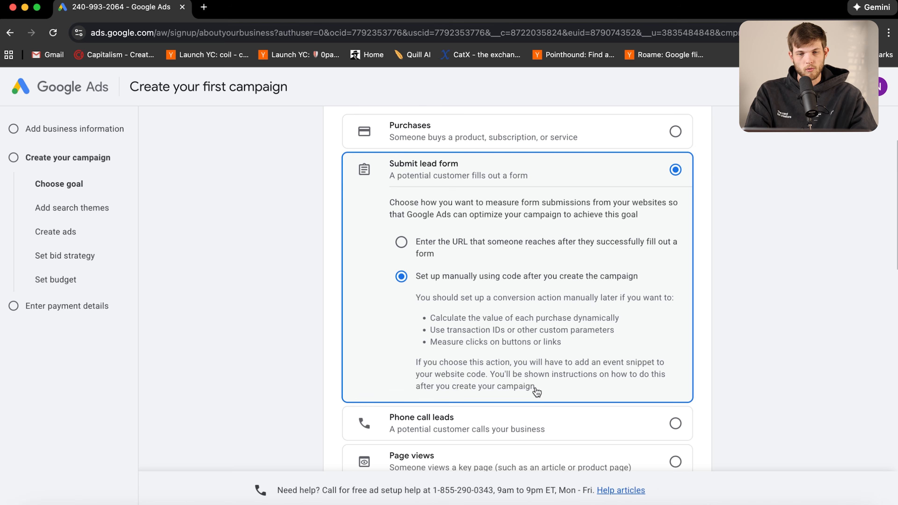
scroll(536, 390, "down", 15)
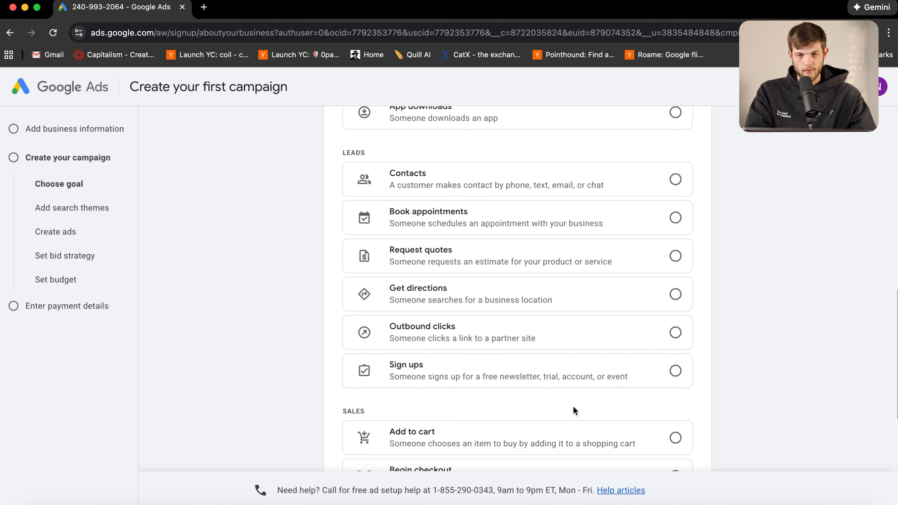
Advance to the Performance Max search themes step and highlight the Google AI optimization sentence
left_click(695, 340)
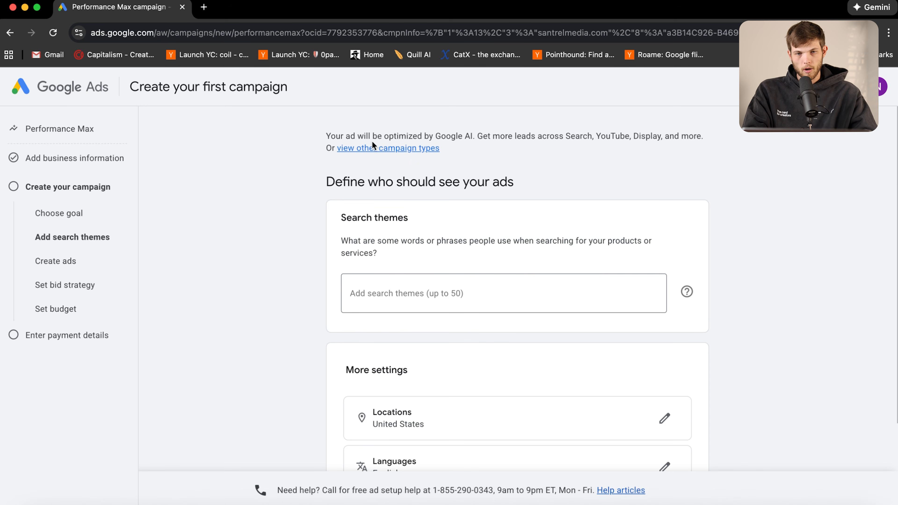
left_click_drag(323, 136, 719, 137)
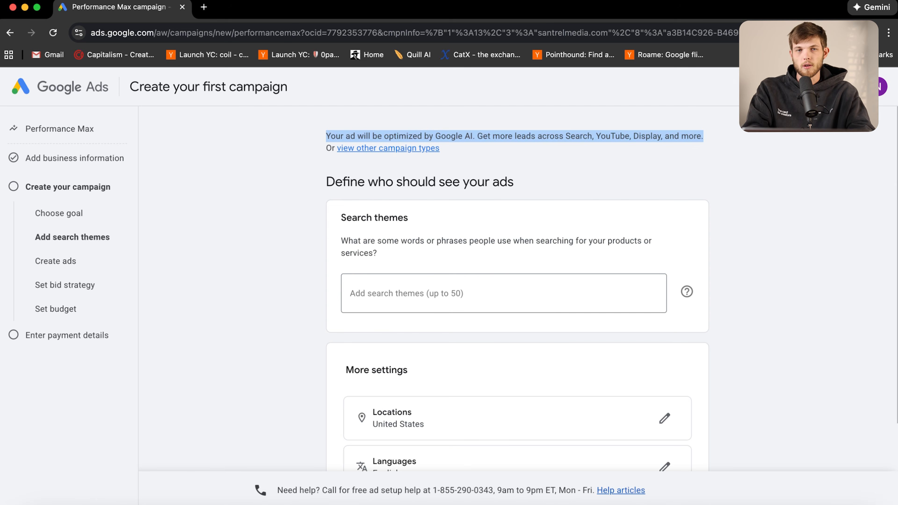
Search Google for 'marketing agency new york' in a new tab
left_click(204, 8)
type("marke")
type("ting agency new york")
key("Return")
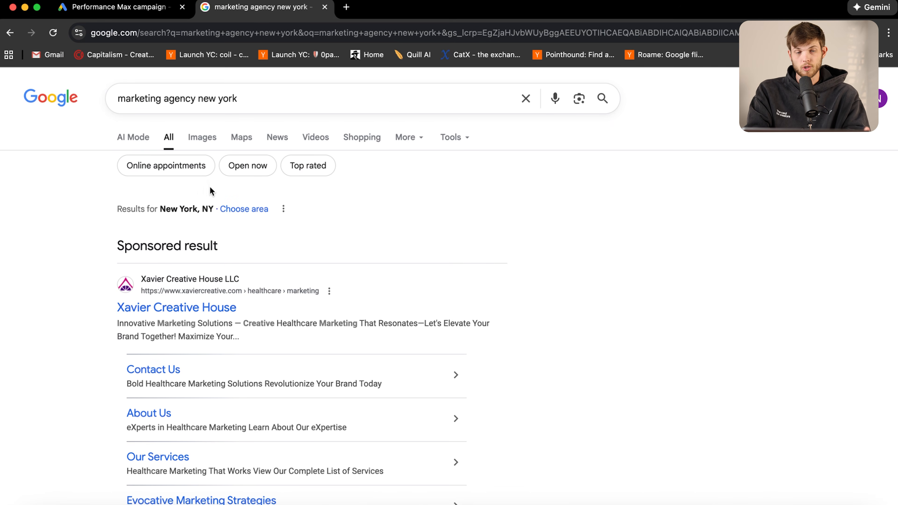
Point out the sponsored results and business listings, then return to the Google Ads tab
left_click_drag(88, 245, 679, 334)
scroll(626, 266, "down", 20)
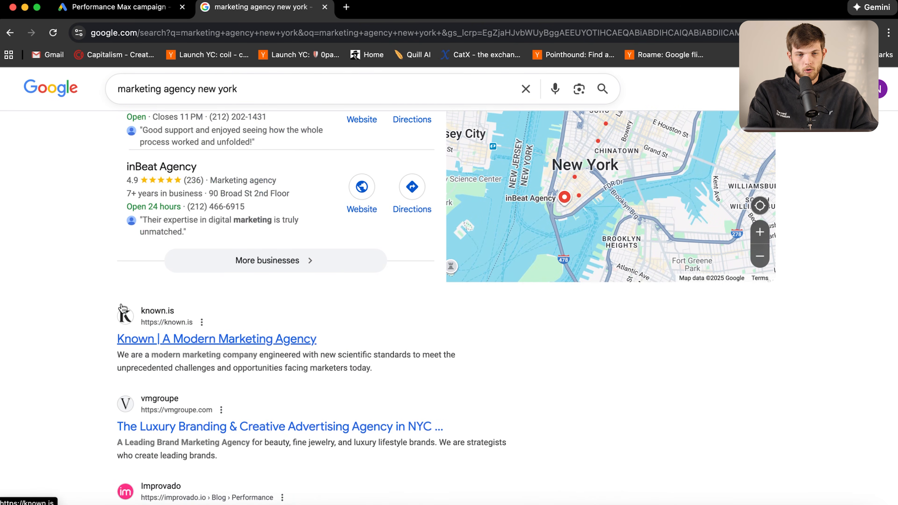
scroll(90, 291, "up", 10)
left_click_drag(95, 182, 305, 481)
left_click(60, 342)
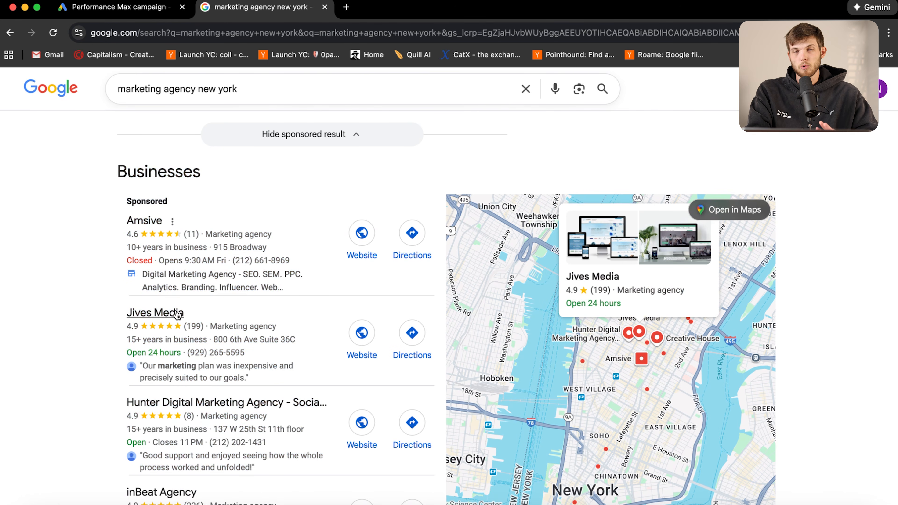
scroll(177, 315, "down", 5)
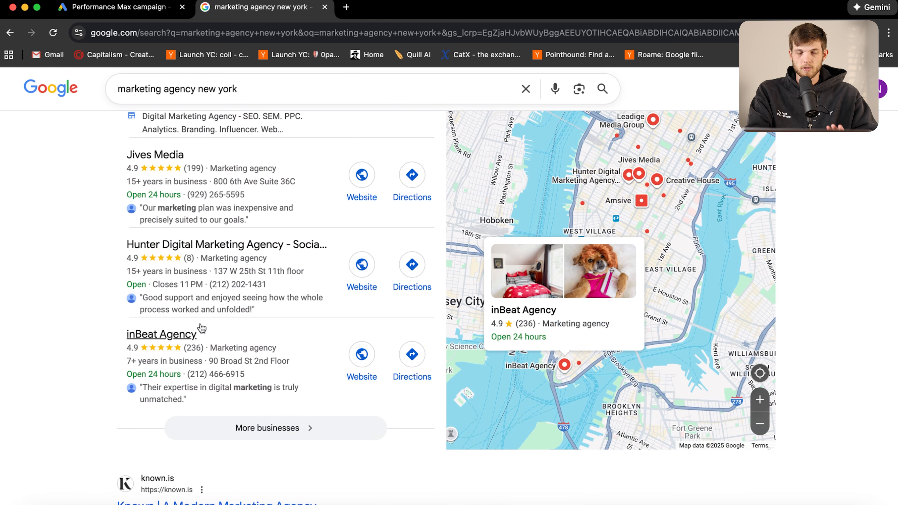
scroll(144, 353, "down", 10)
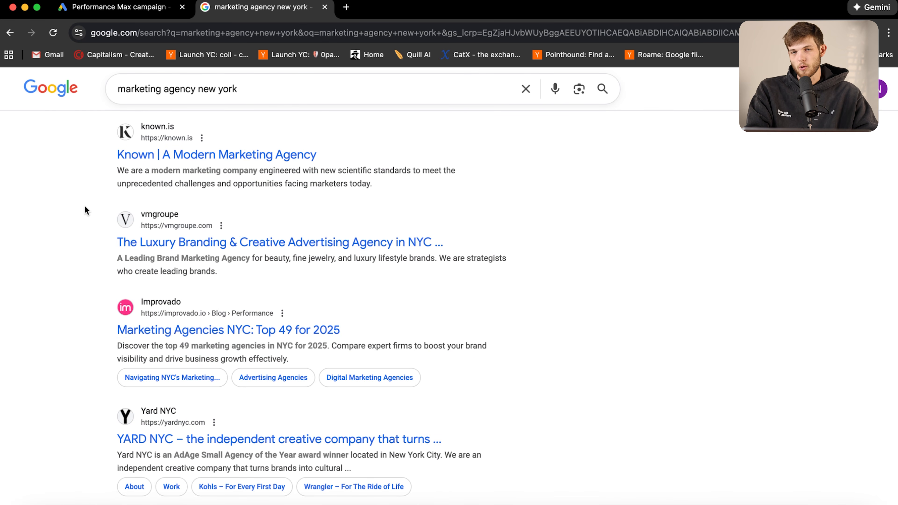
scroll(85, 209, "up", 20)
left_click(103, 7)
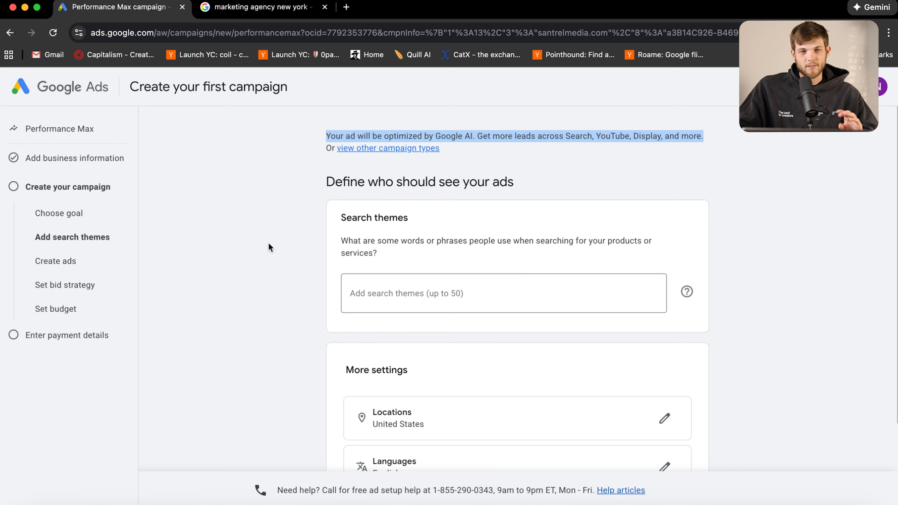
Show the campaign types available besides Performance Max
left_click(357, 152)
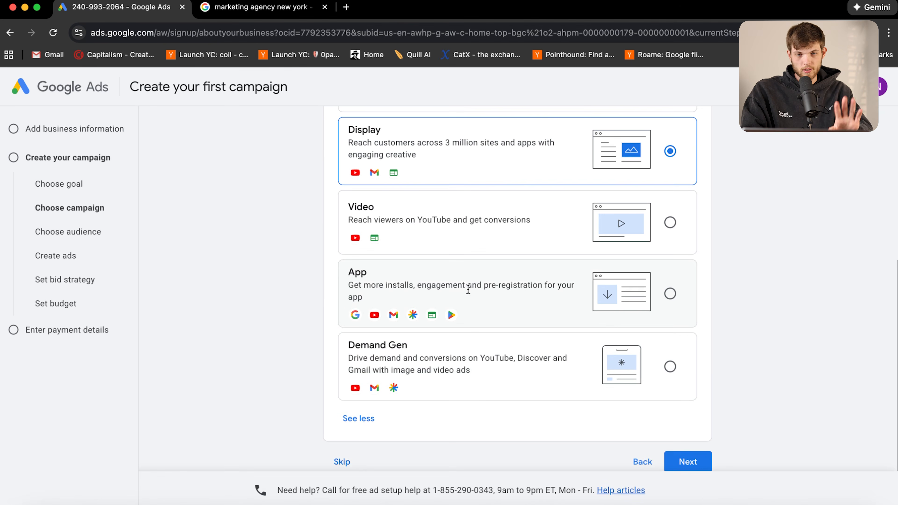
Select Search as the campaign type and proceed to the keyword step
scroll(467, 289, "up", 5)
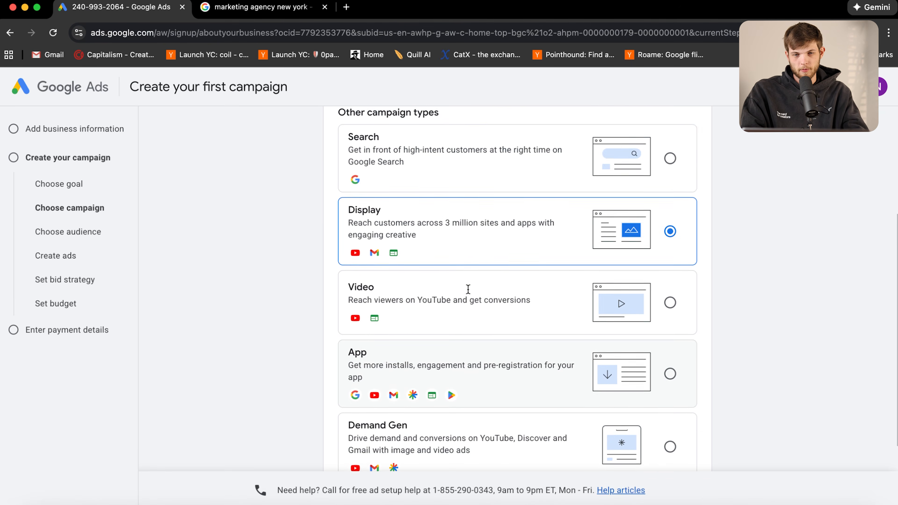
left_click(671, 346)
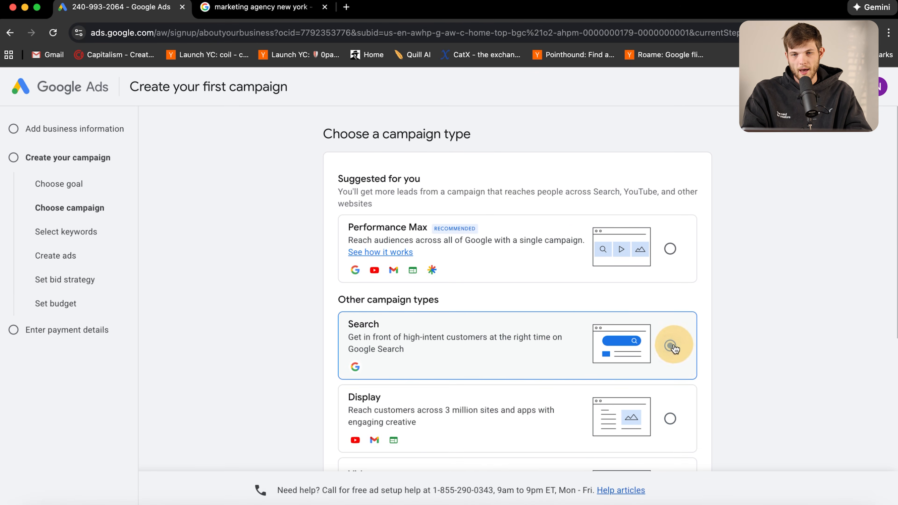
scroll(799, 359, "down", 8)
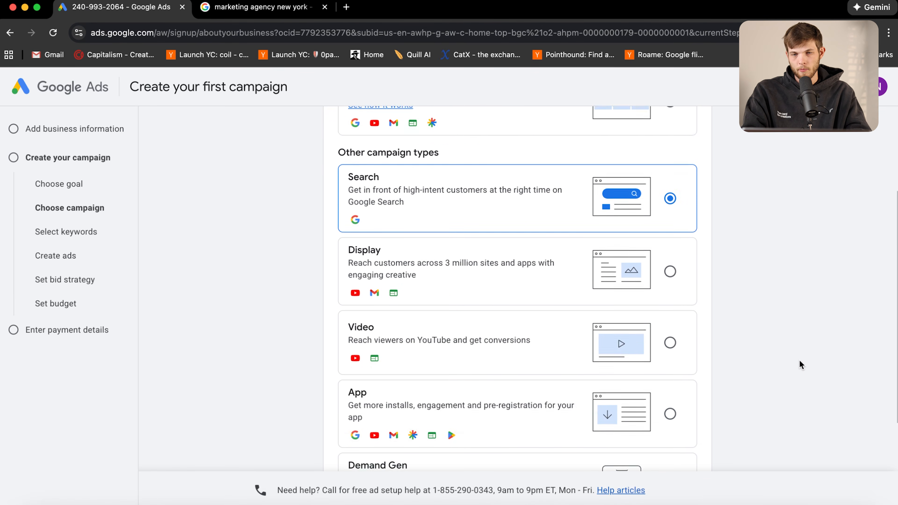
left_click(695, 438)
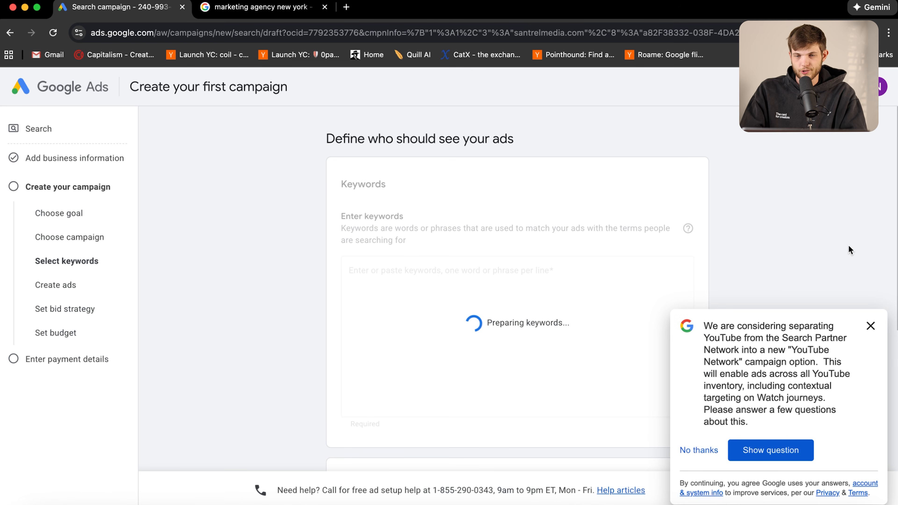
Dismiss the survey and swap the suggested keywords for 'Marketing agency philadelphia'
left_click(870, 326)
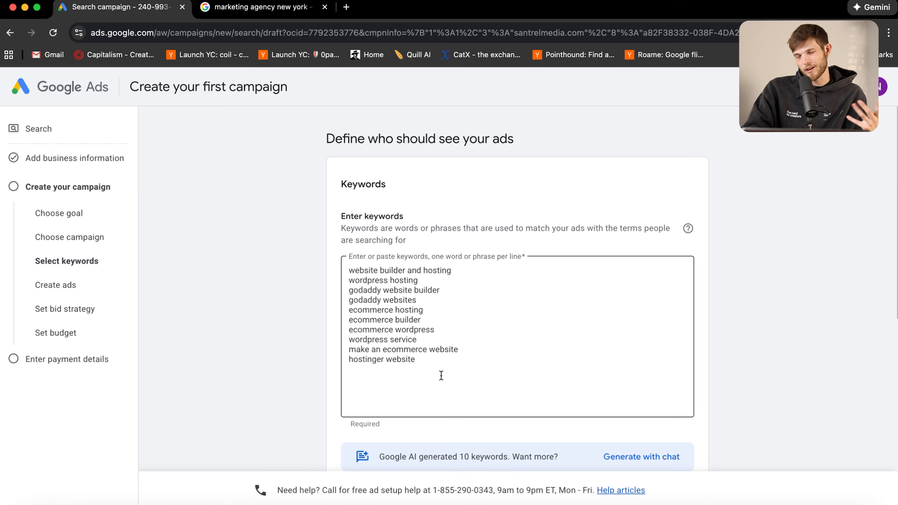
left_click(451, 376)
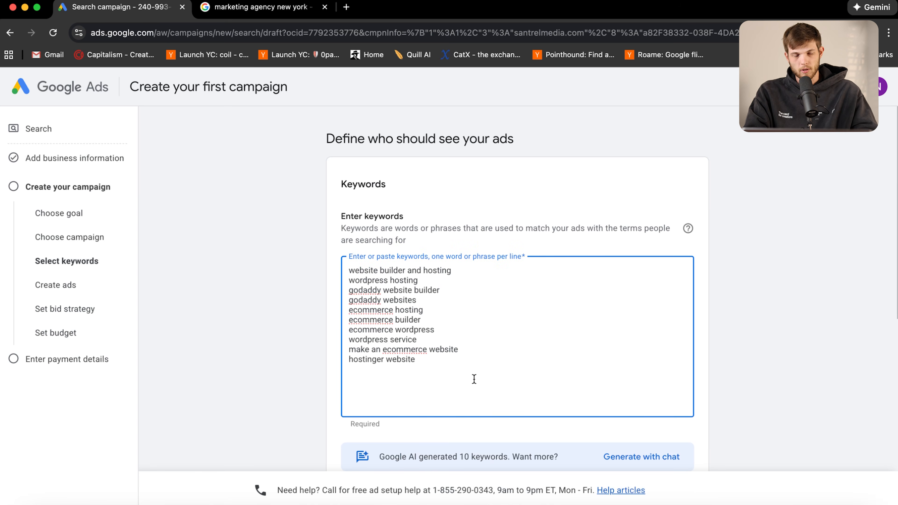
scroll(548, 293, "down", 6)
scroll(548, 293, "up", 6)
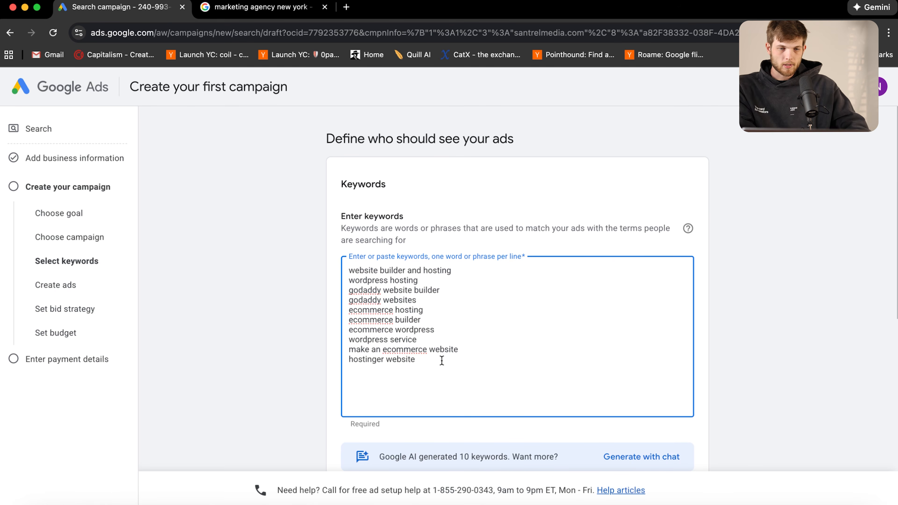
left_click_drag(449, 359, 354, 271)
key("BackSpace")
key("BackSpace")
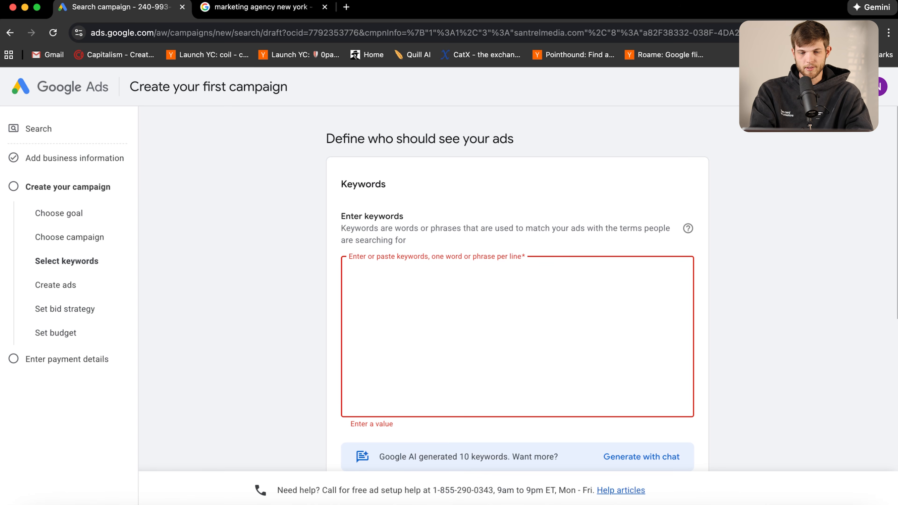
type("Marketing agency philadelphia")
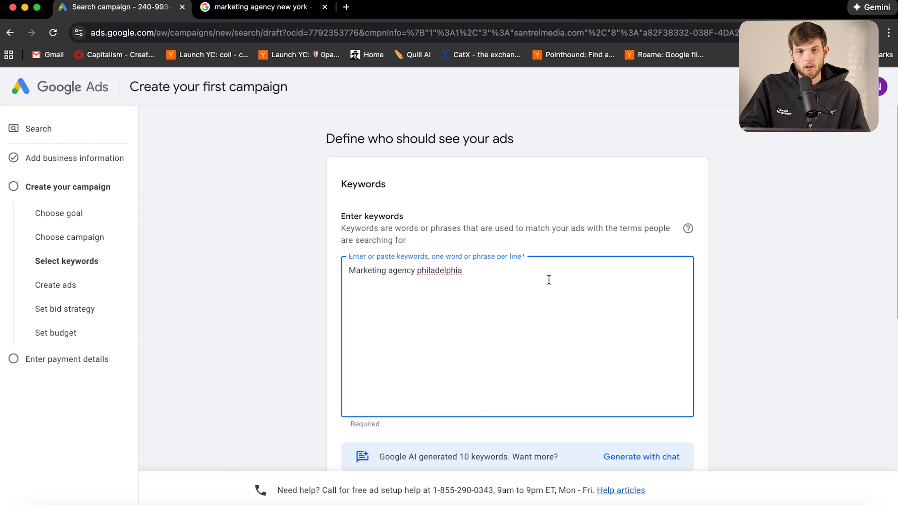
Change the Google search from the New York results to 'marketing agency philadelphia'
left_click(263, 7)
scroll(273, 275, "down", 3)
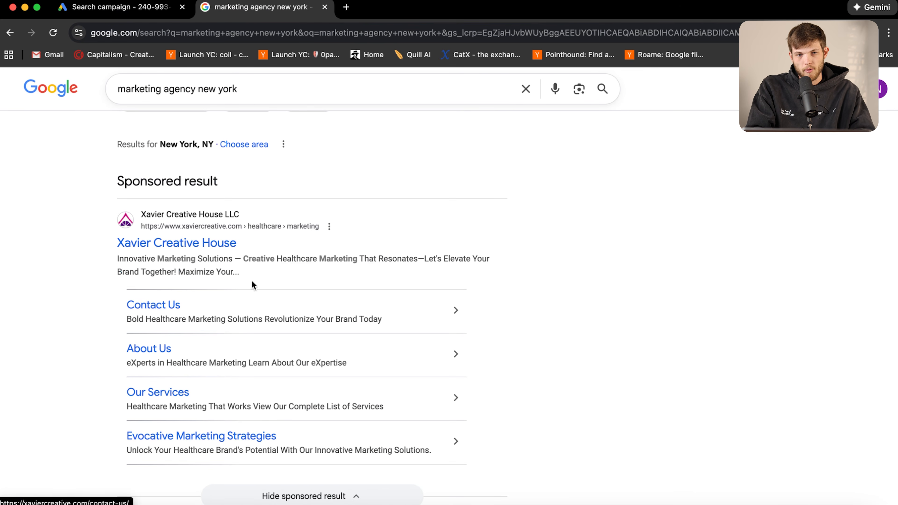
left_click(253, 90)
key("BackSpace")
key("BackSpace")
key("BackSpace")
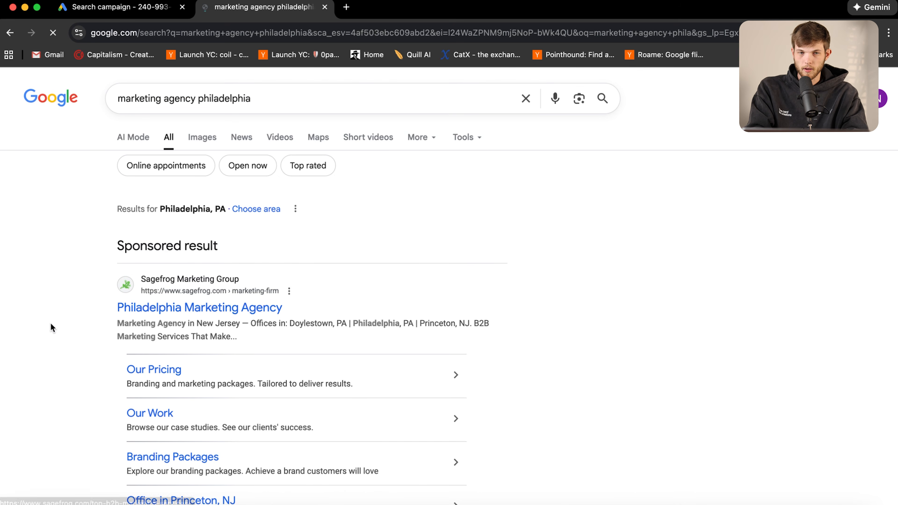
Review the Sagefrog sponsored ad and the sponsored local business listings for Philadelphia
scroll(53, 327, "down", 3)
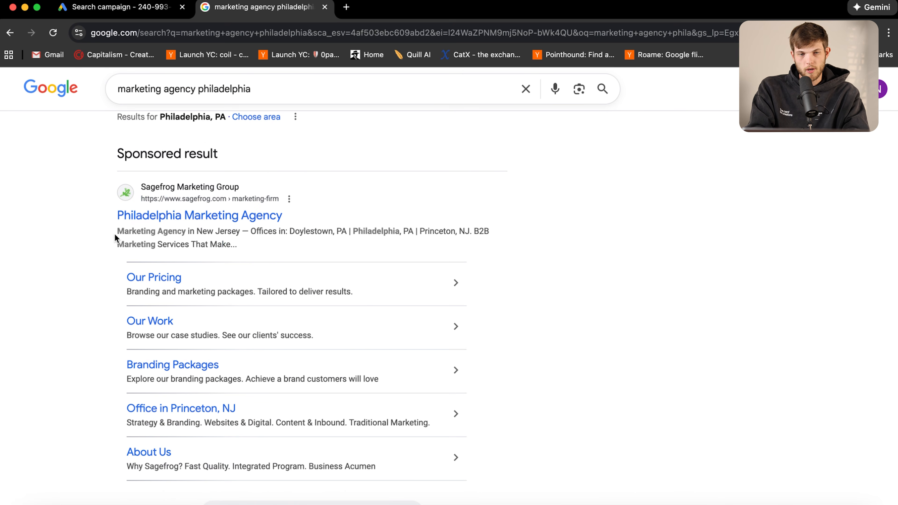
scroll(244, 297, "down", 3)
scroll(245, 297, "up", 3)
scroll(252, 257, "down", 3)
scroll(336, 368, "down", 9)
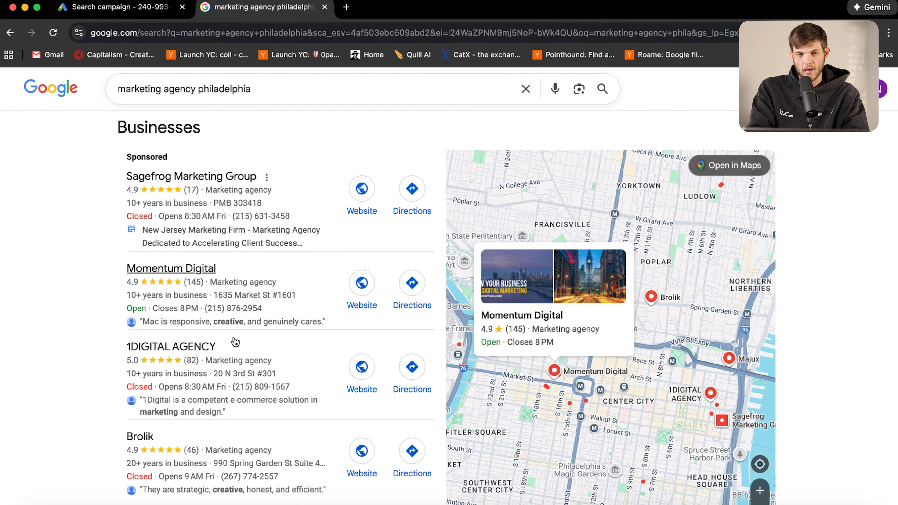
scroll(106, 396, "down", 5)
scroll(109, 248, "up", 14)
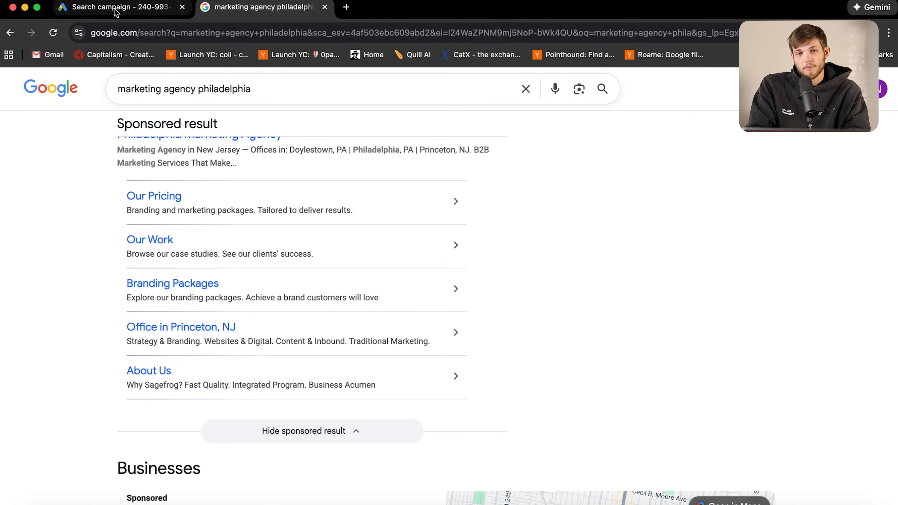
left_click(115, 10)
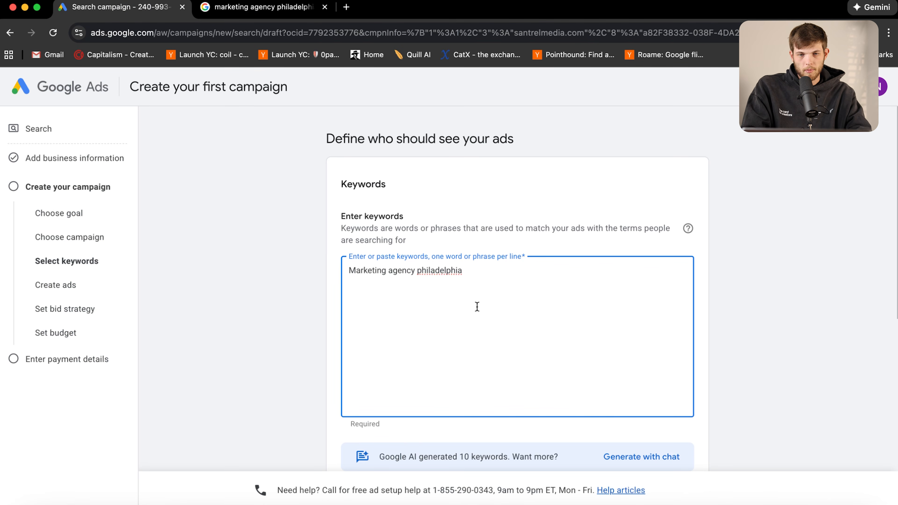
Add phrase-match "ads agency philadelphia" and exact-match [marketing philly] below the first keyword
left_click_drag(463, 273, 348, 270)
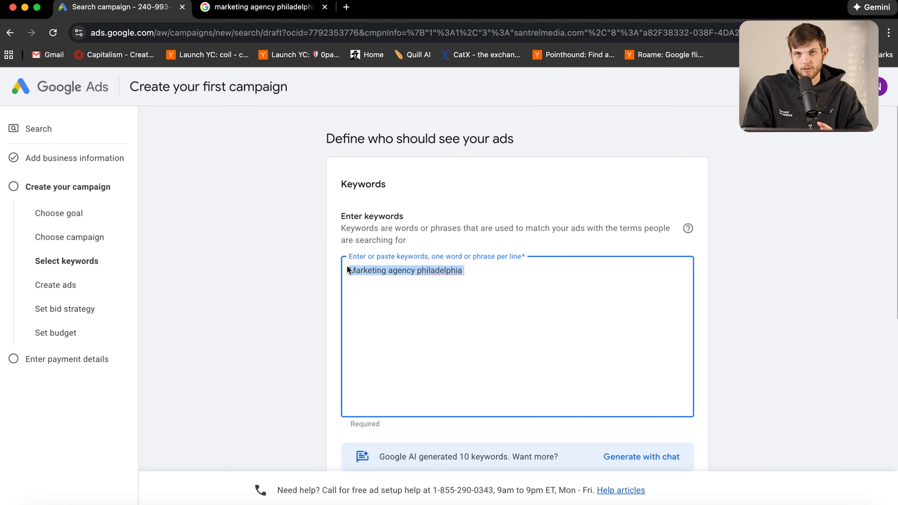
left_click(484, 275)
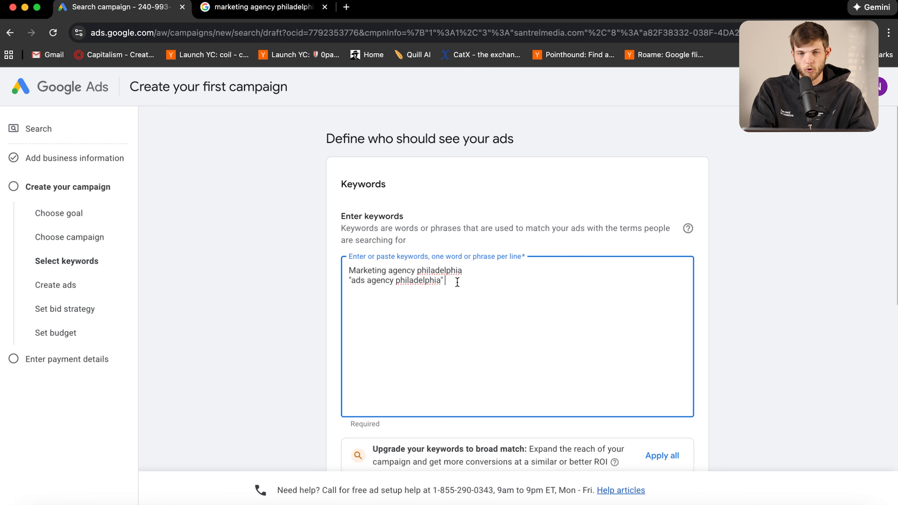
key("Right")
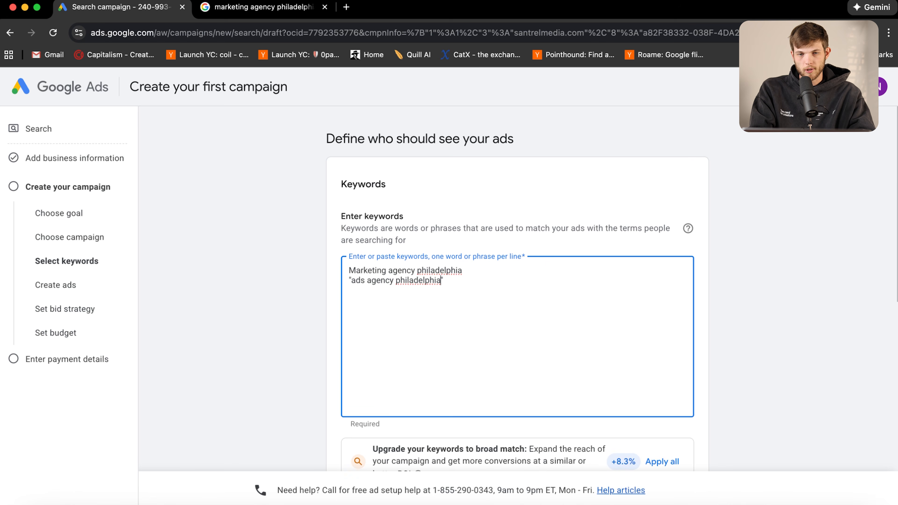
key("Return")
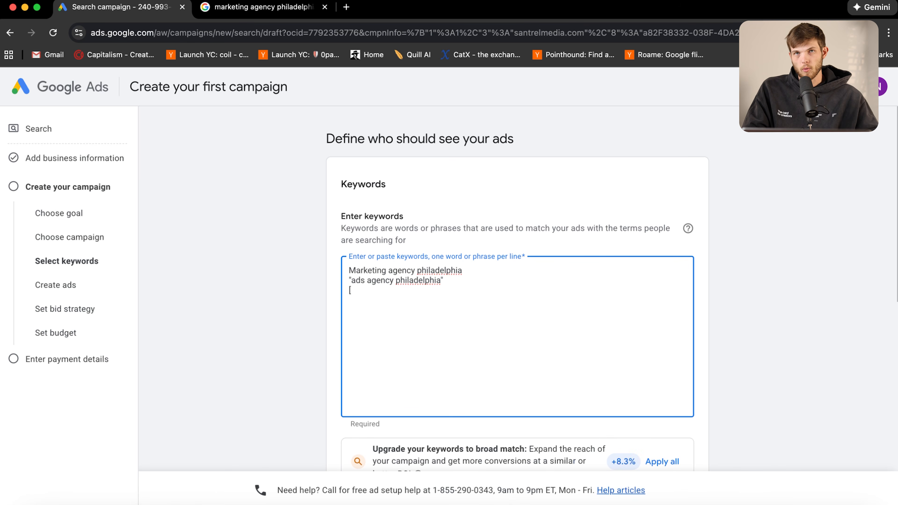
type("marketing philly]")
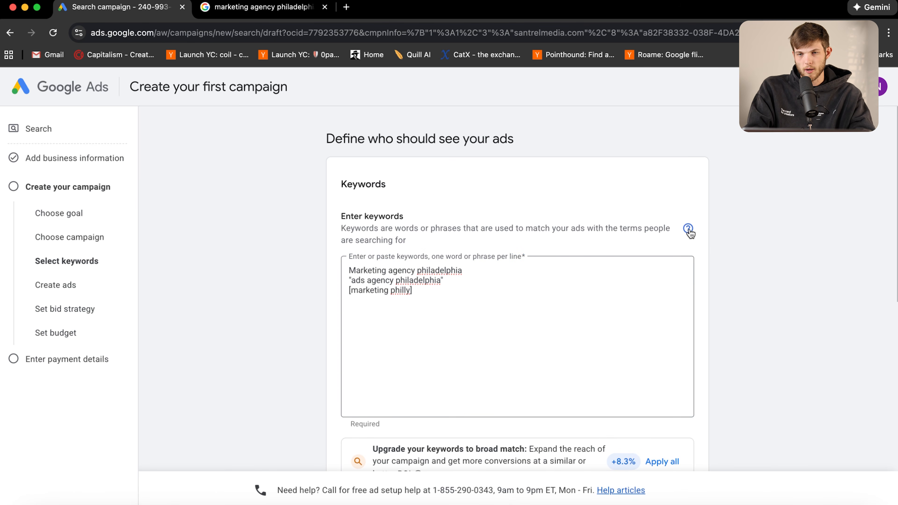
left_click(688, 229)
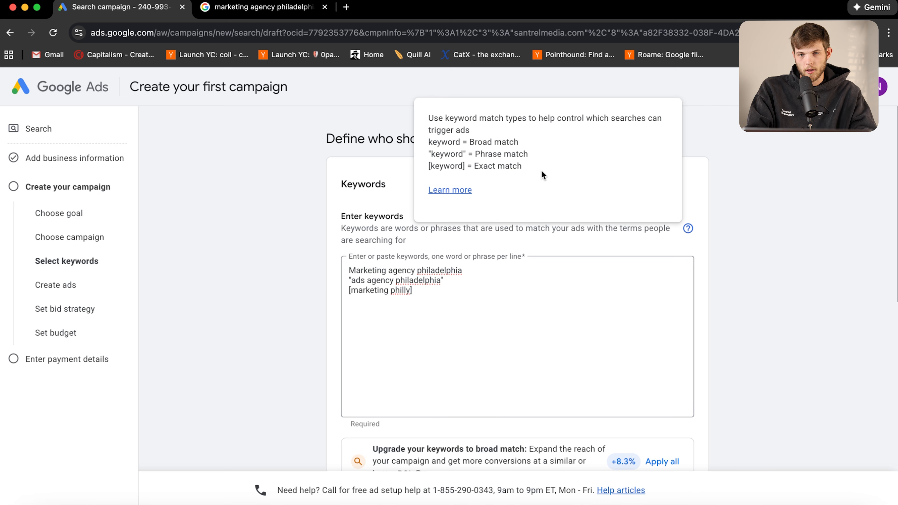
left_click_drag(428, 142, 468, 143)
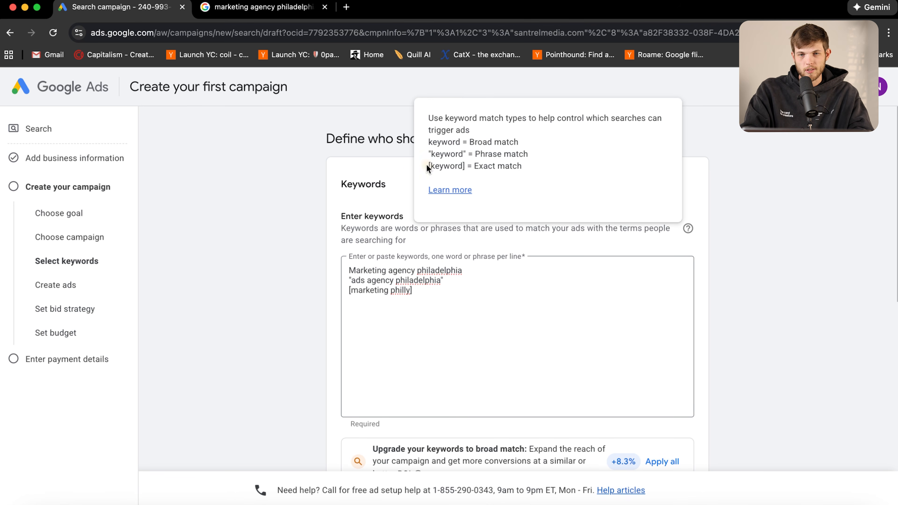
left_click_drag(527, 169, 475, 167)
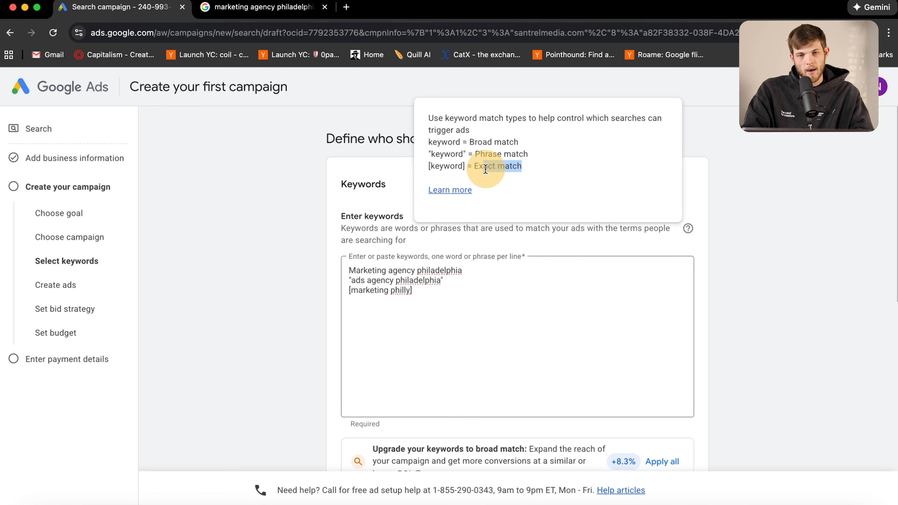
left_click(449, 299)
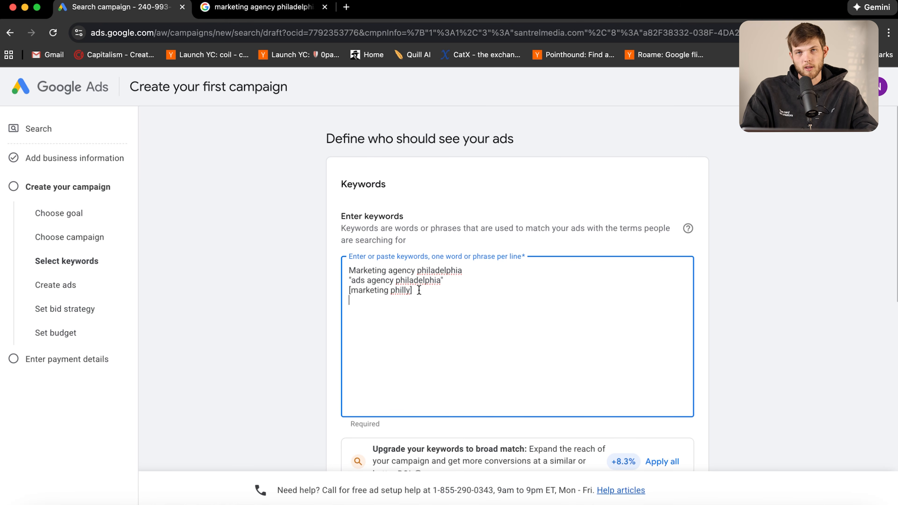
left_click(422, 292)
left_click_drag(422, 292, 351, 291)
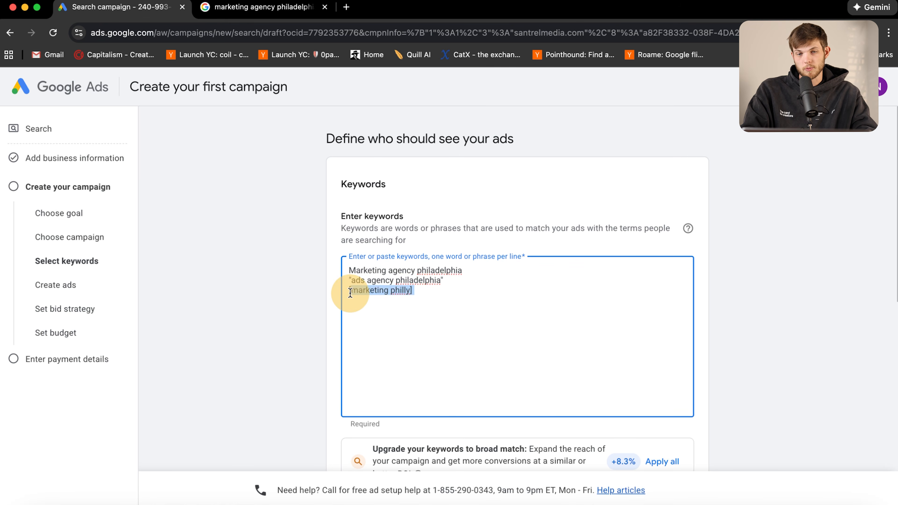
left_click(447, 296)
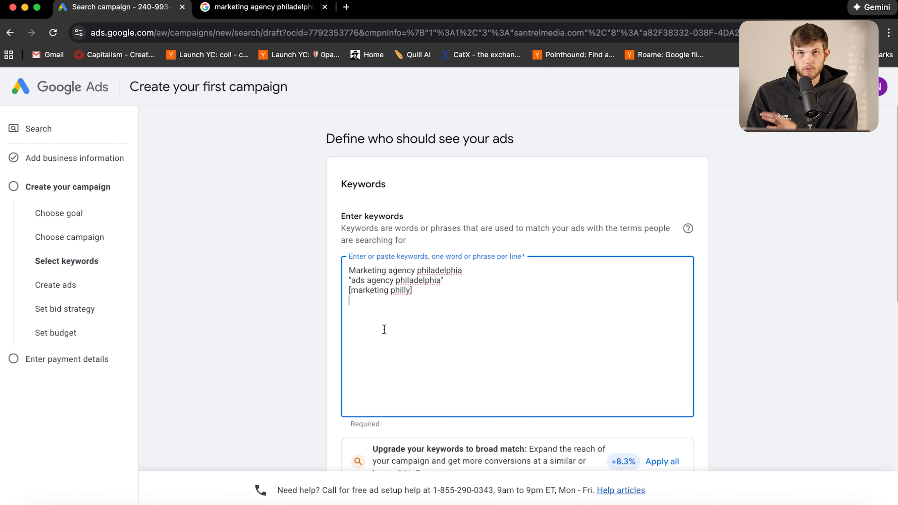
Paste the keywords ads agency camden and ads agency newark delaware into the list
type("ads agency camden ads agency newark delaware")
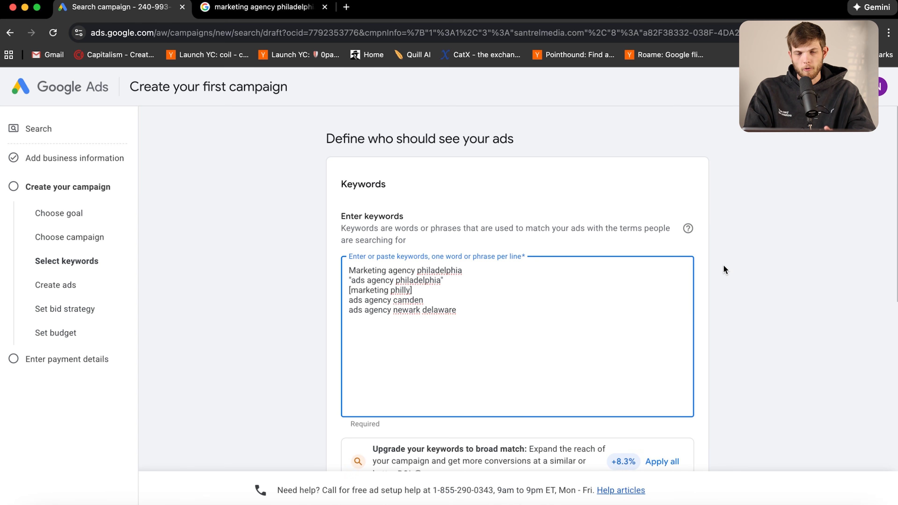
scroll(512, 325, "down", 3)
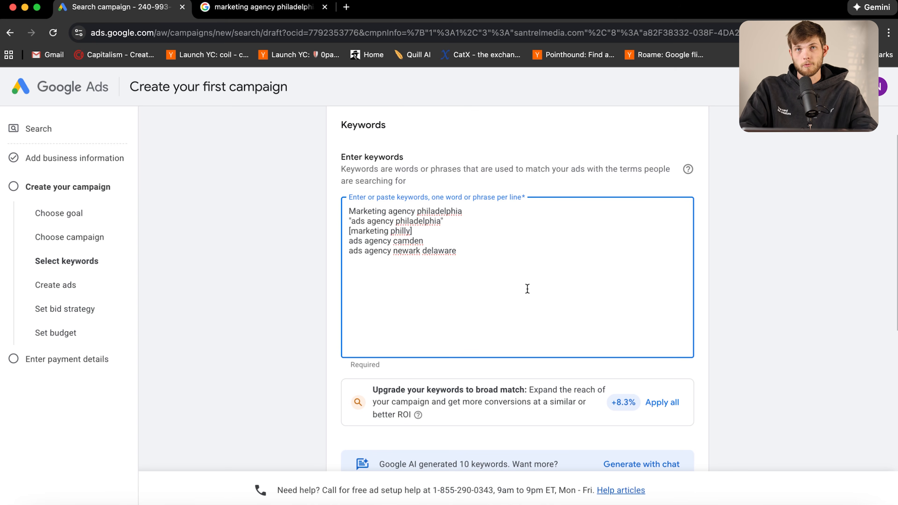
scroll(443, 299, "down", 2)
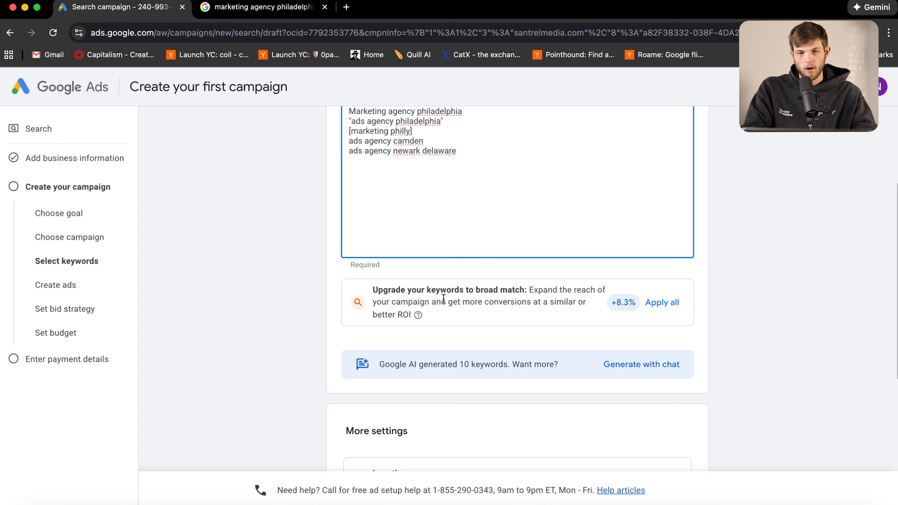
Apply the broad-match upgrade to all keywords
left_click(662, 301)
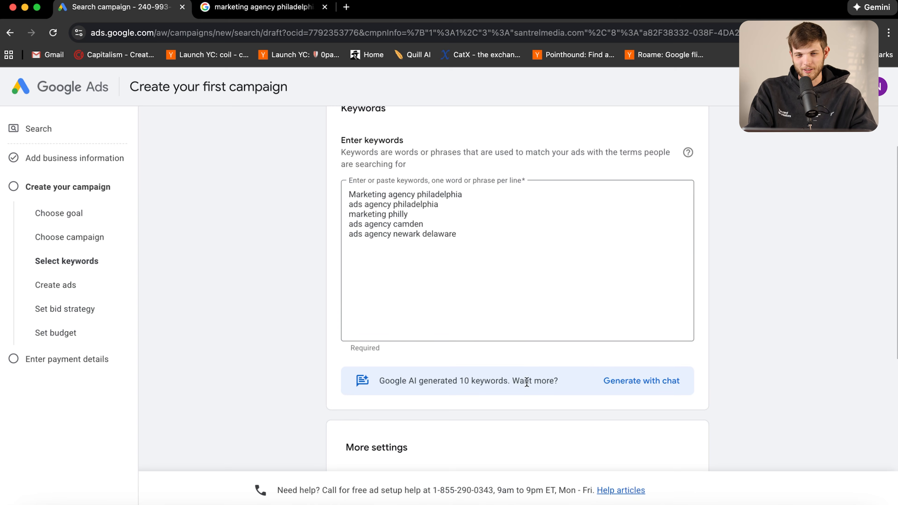
left_click(644, 382)
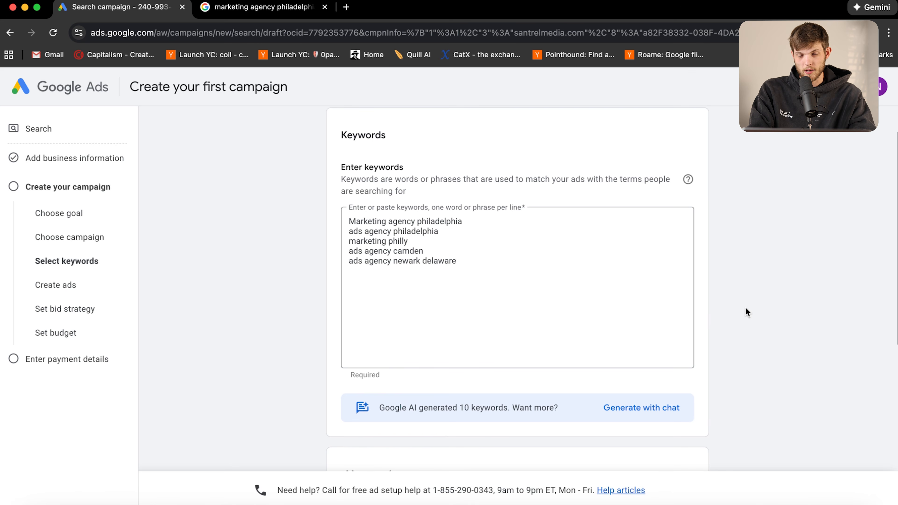
scroll(650, 325, "down", 6)
scroll(653, 327, "down", 2)
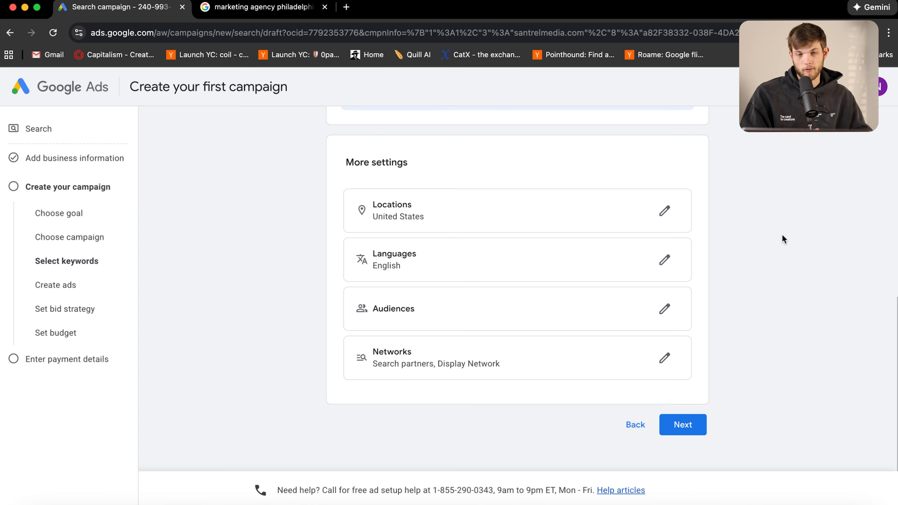
Open the More settings panel showing Locations (United States) and Languages (English)
left_click(663, 213)
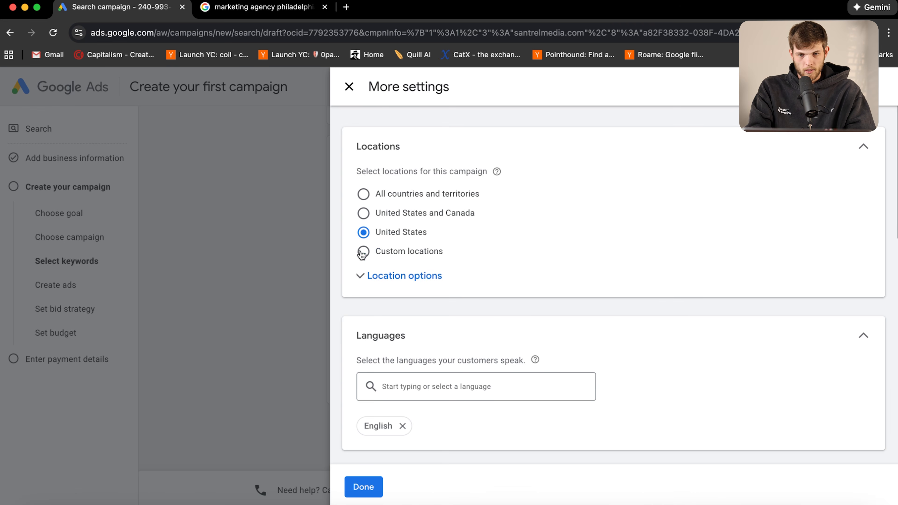
Switch to custom locations and include Pennsylvania and New Jersey
left_click(383, 278)
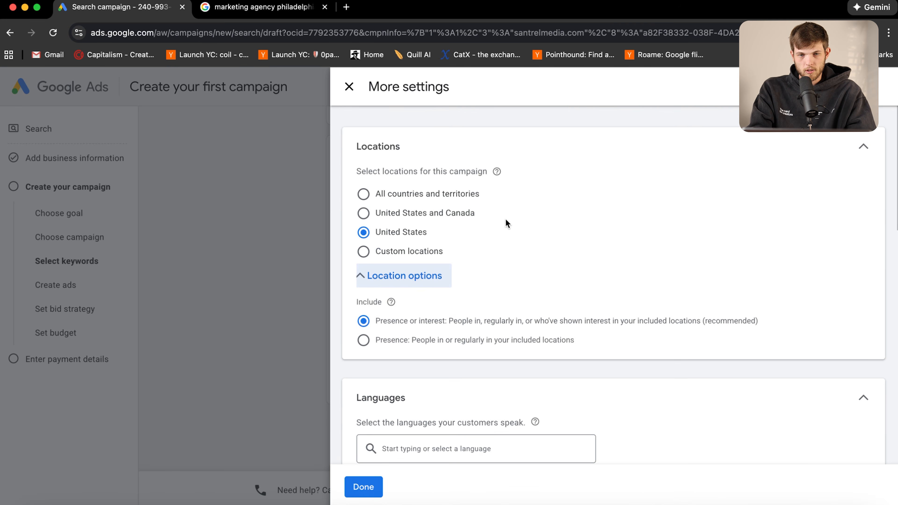
left_click(391, 277)
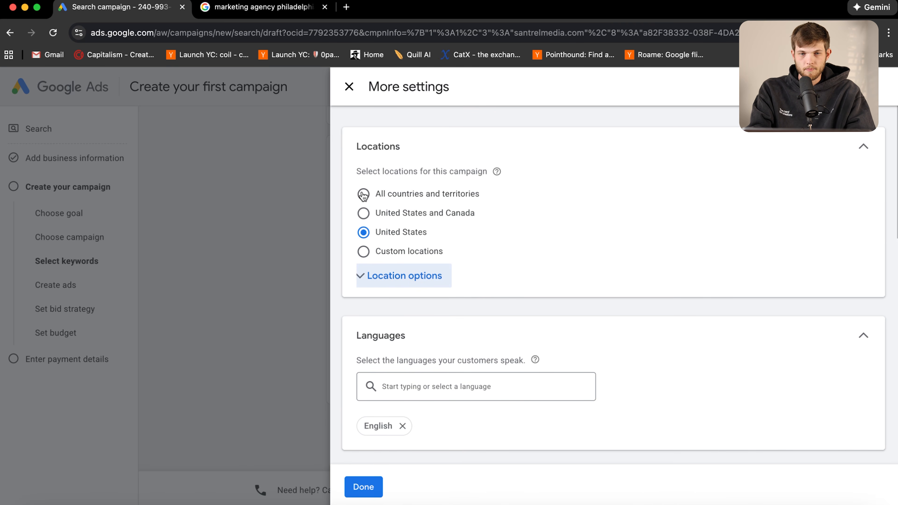
left_click(363, 251)
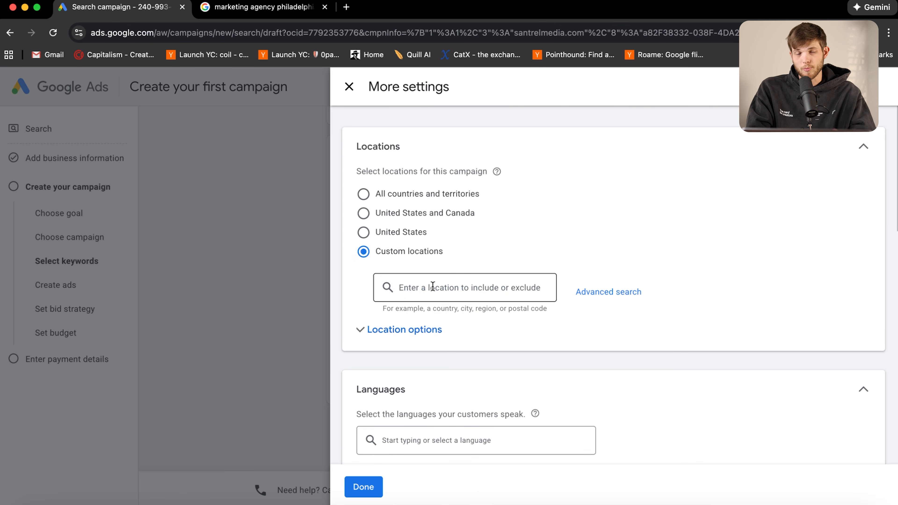
left_click(443, 291)
type("pennsy")
left_click(426, 328)
type("new j")
left_click(423, 356)
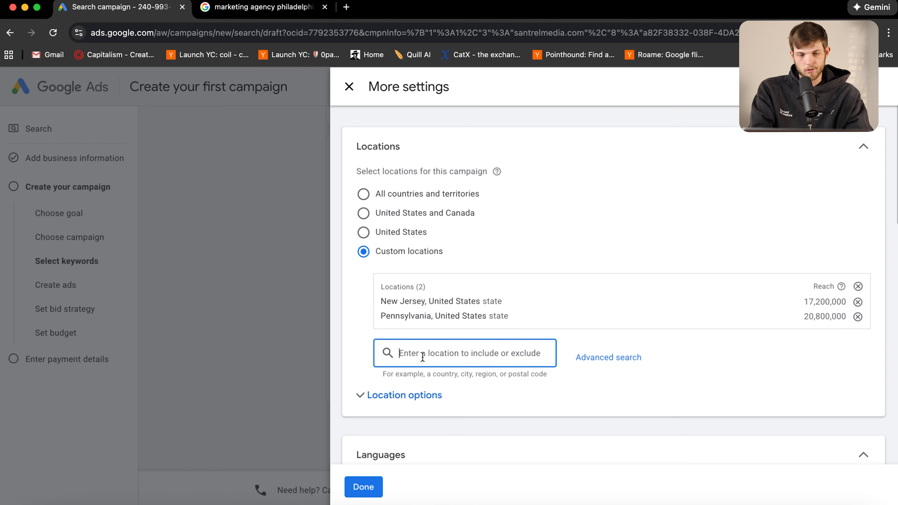
Exclude Delaware and include Allentown, Pennsylvania as a target location
type("dela")
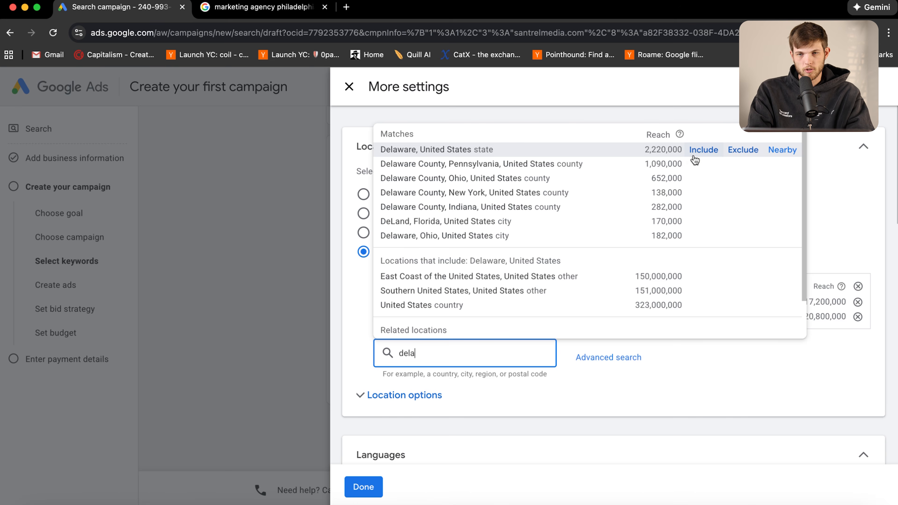
left_click(744, 152)
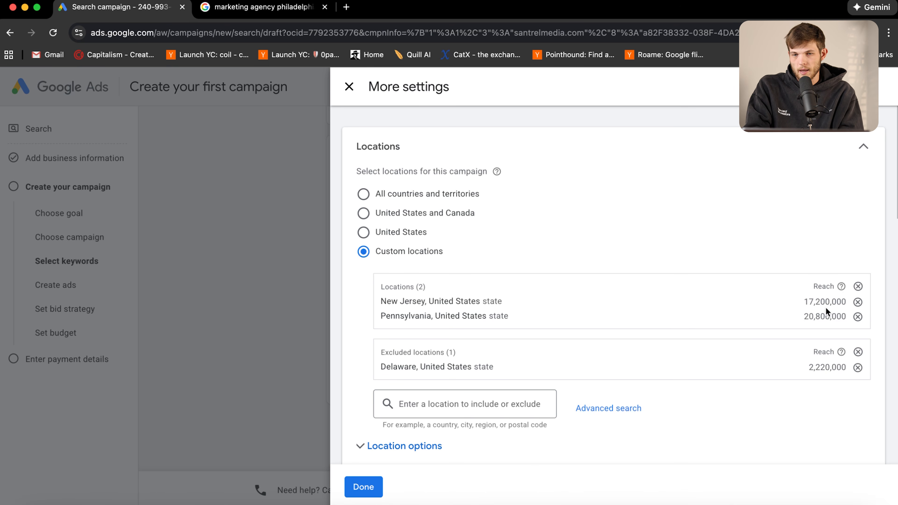
left_click(424, 407)
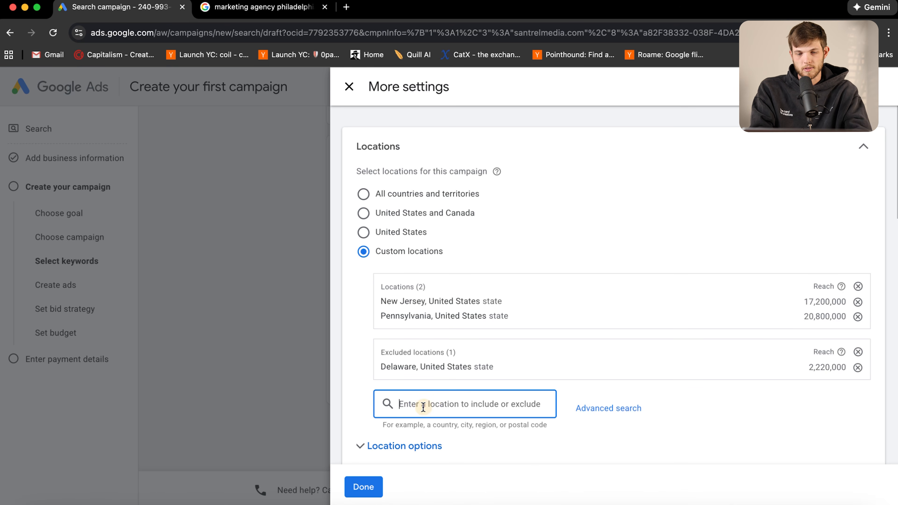
type("allen")
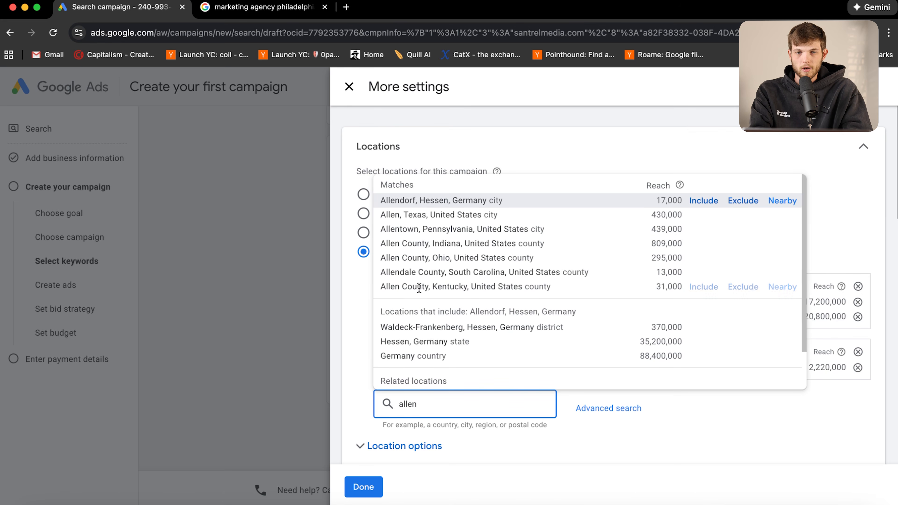
type("town")
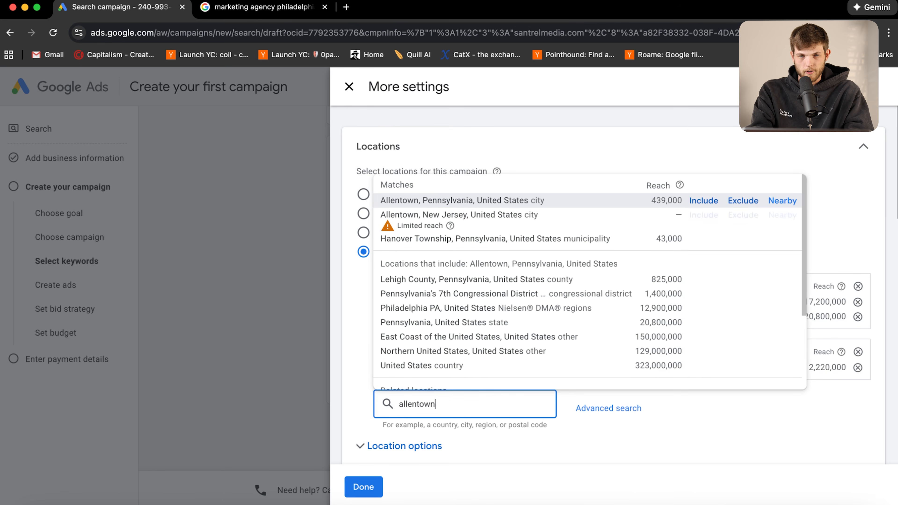
left_click(467, 200)
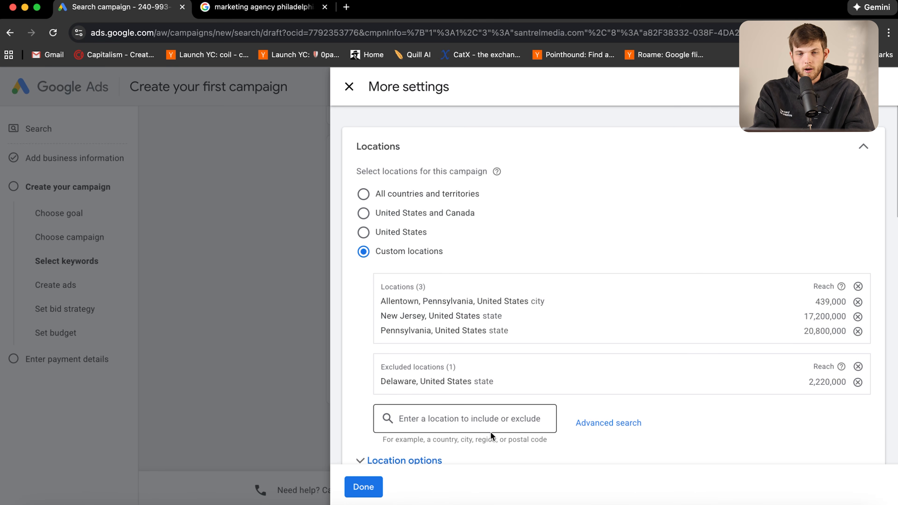
scroll(438, 427, "down", 2)
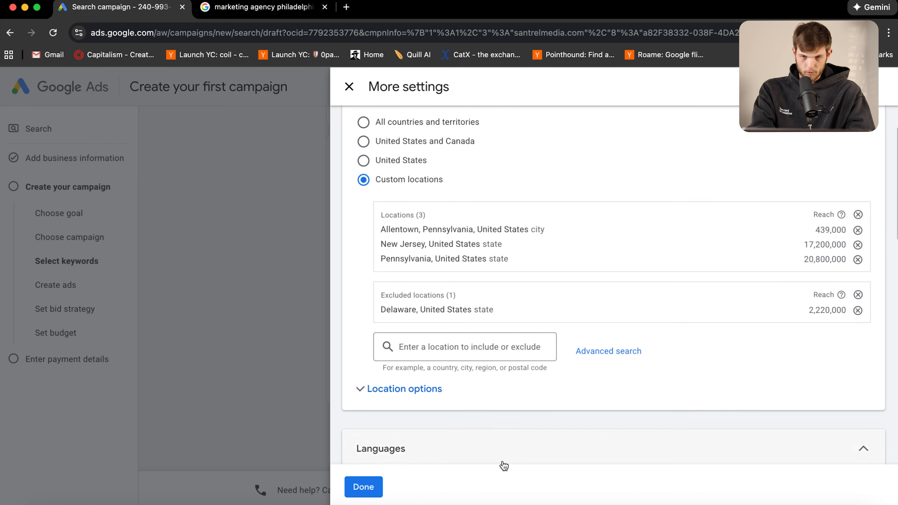
scroll(591, 346, "up", 2)
scroll(587, 330, "down", 1)
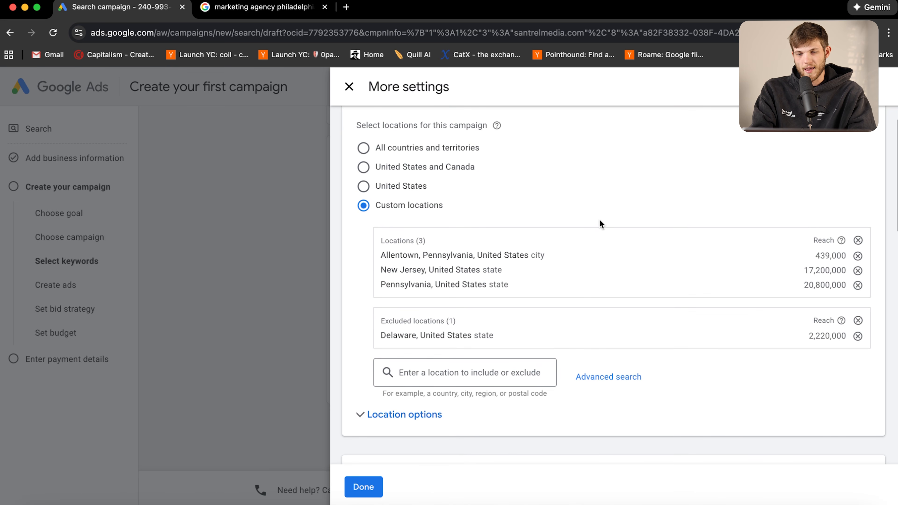
scroll(581, 312, "down", 6)
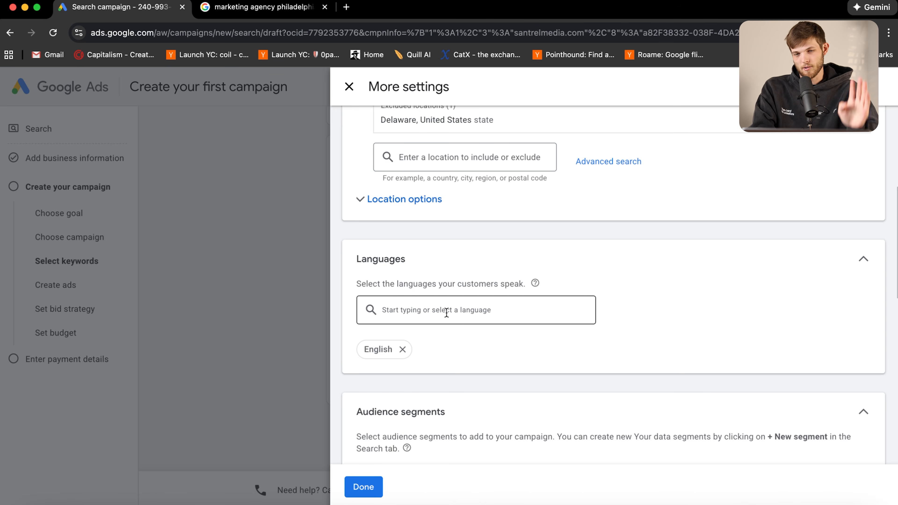
scroll(633, 175, "down", 7)
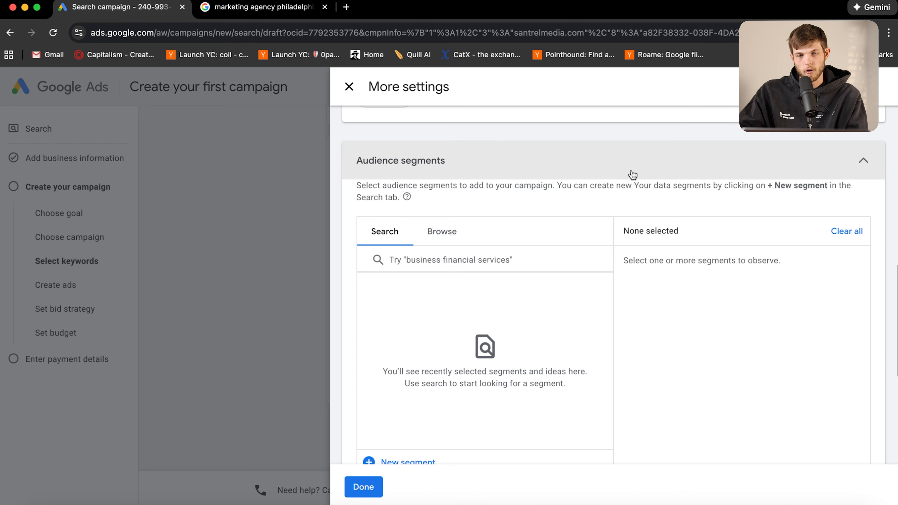
Browse audience segments and open Who they are (Detailed demographics)
left_click(441, 232)
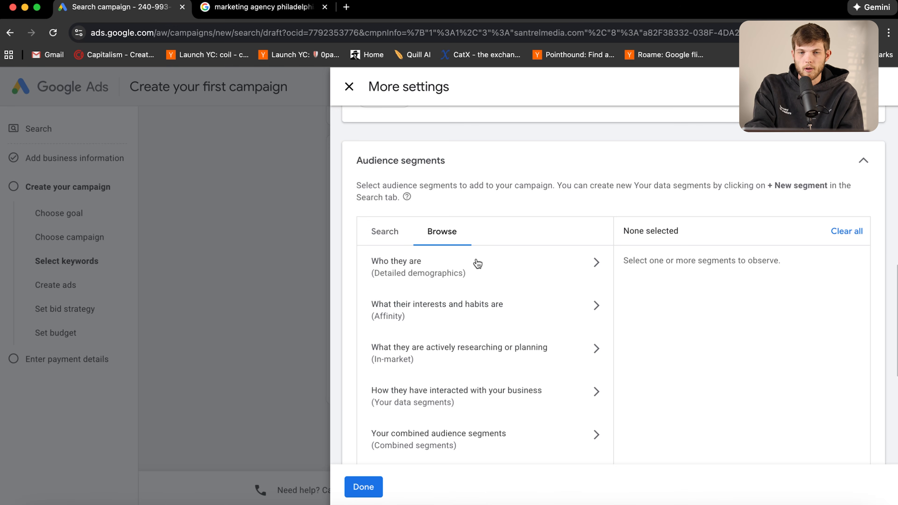
scroll(542, 347, "down", 2)
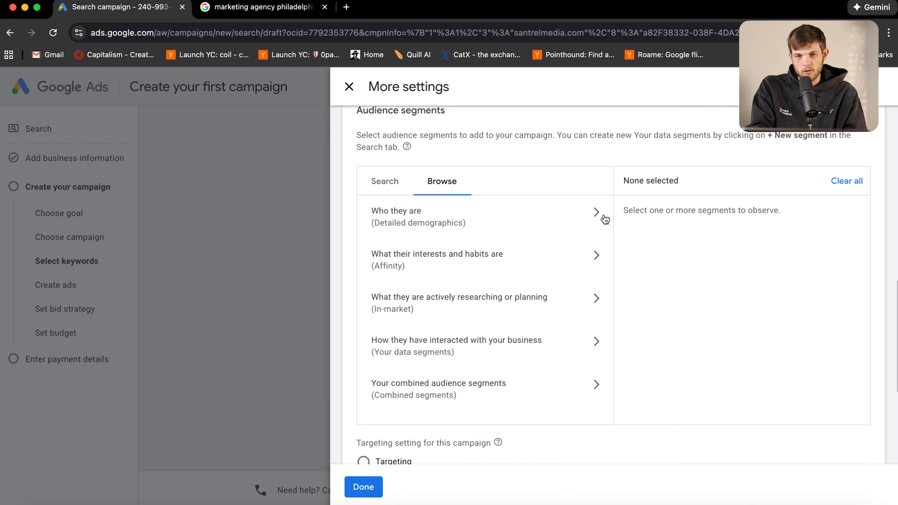
left_click(596, 214)
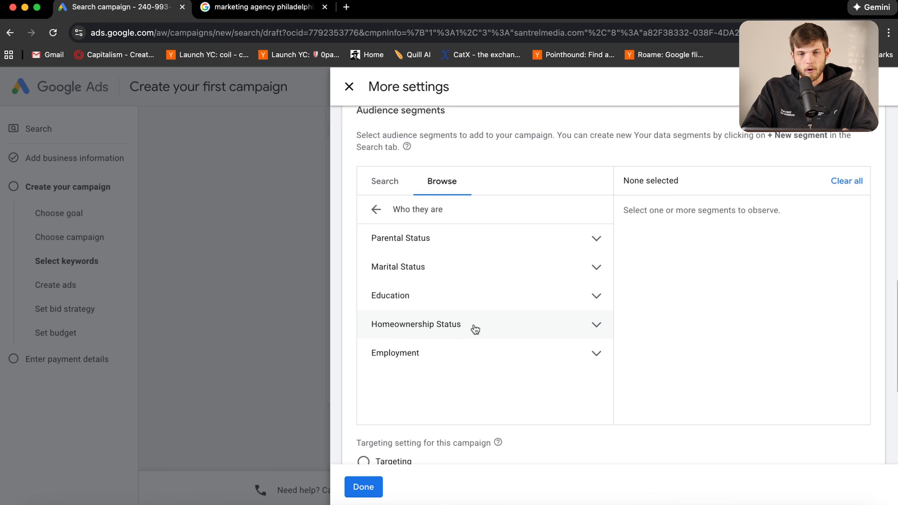
left_click(597, 298)
scroll(502, 354, "down", 1)
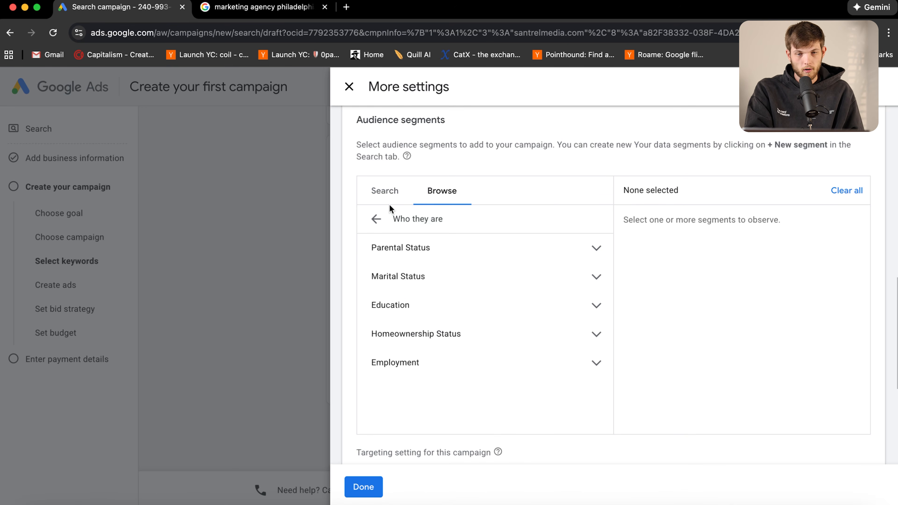
left_click(415, 249)
left_click(421, 303)
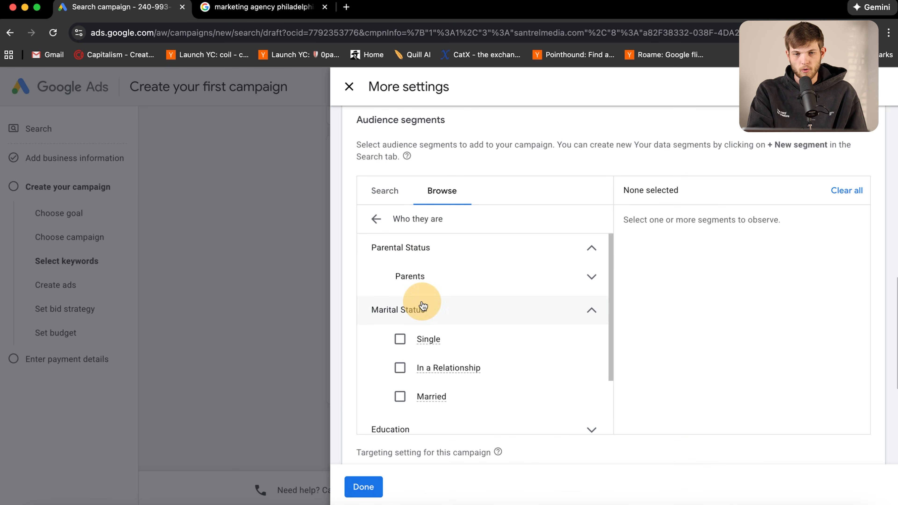
left_click(424, 308)
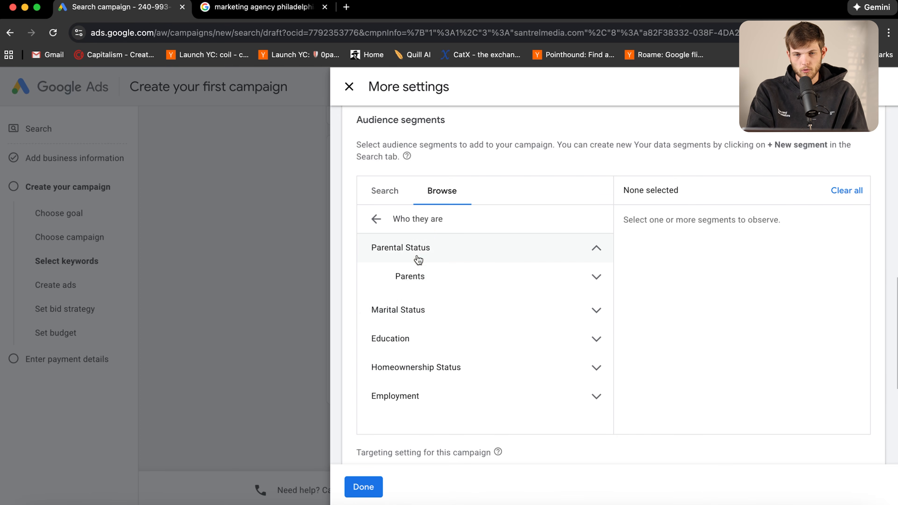
left_click(423, 246)
left_click(378, 224)
left_click(589, 270)
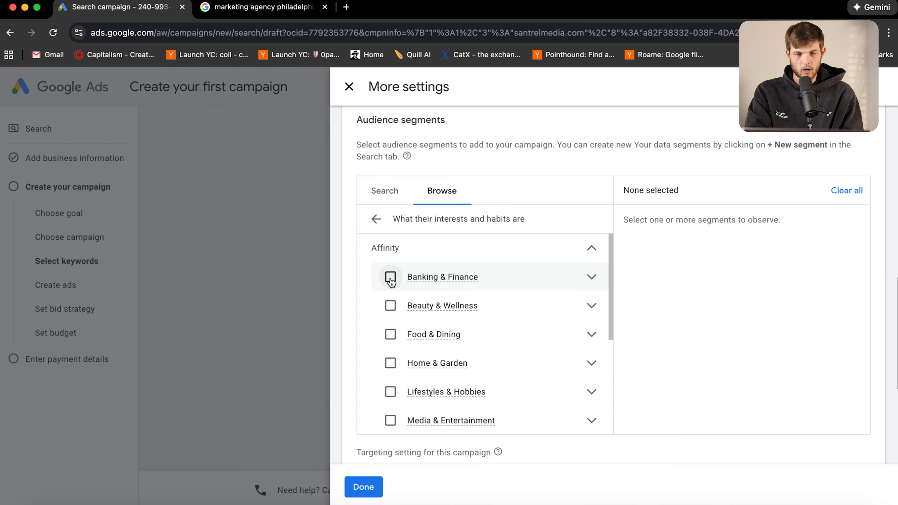
scroll(407, 391, "down", 3)
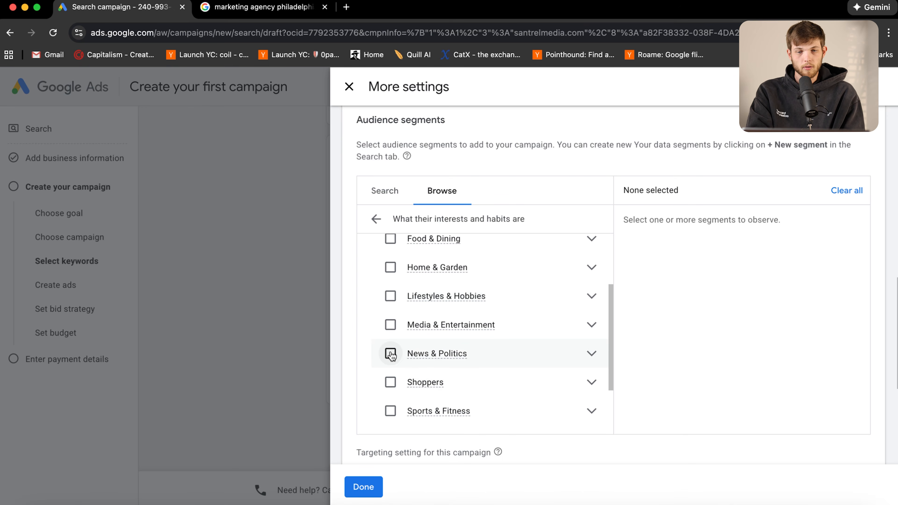
scroll(391, 356, "down", 5)
scroll(487, 383, "down", 3)
scroll(481, 369, "up", 4)
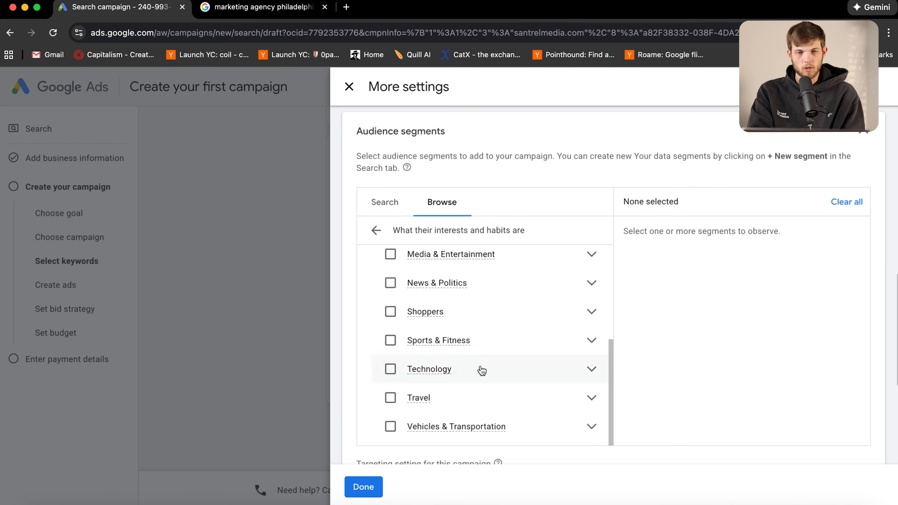
left_click(379, 230)
scroll(424, 301, "down", 2)
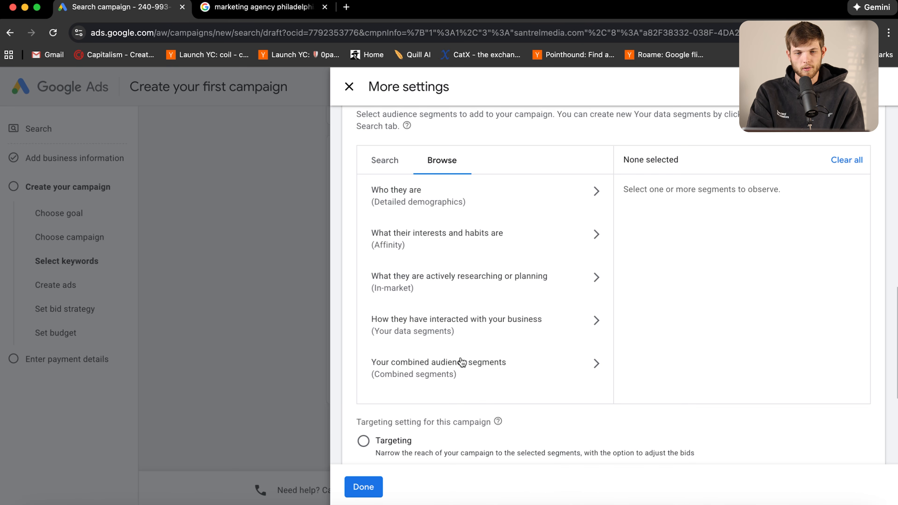
scroll(461, 363, "down", 3)
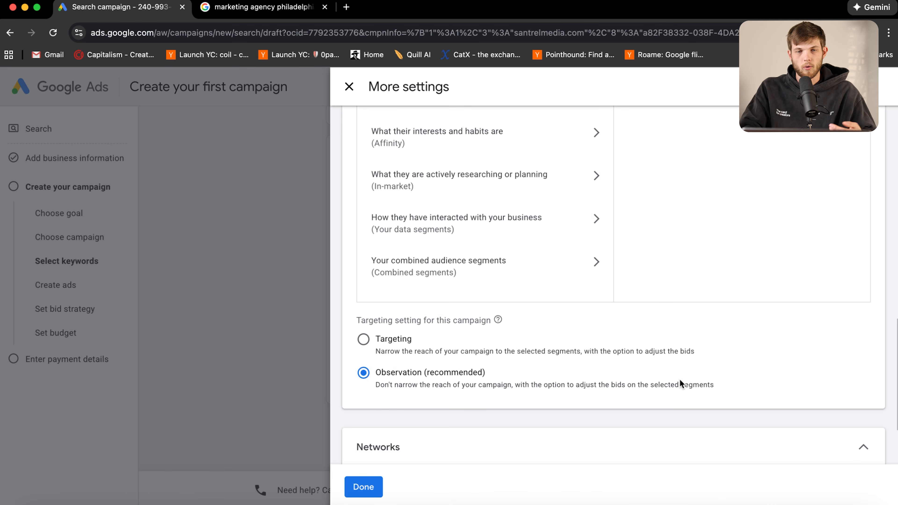
Uncheck Google Search Partners and Google Display Network, save settings, and advance to ad creation
scroll(679, 379, "down", 3)
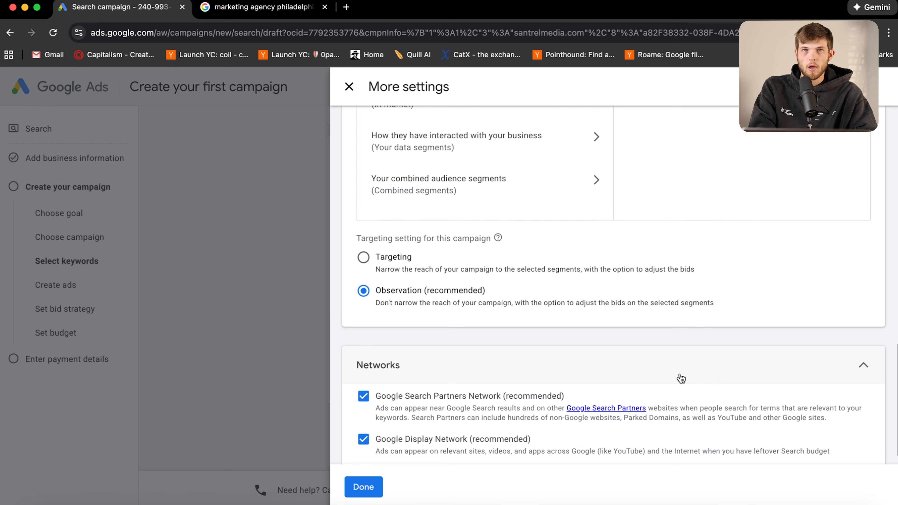
scroll(617, 313, "down", 1)
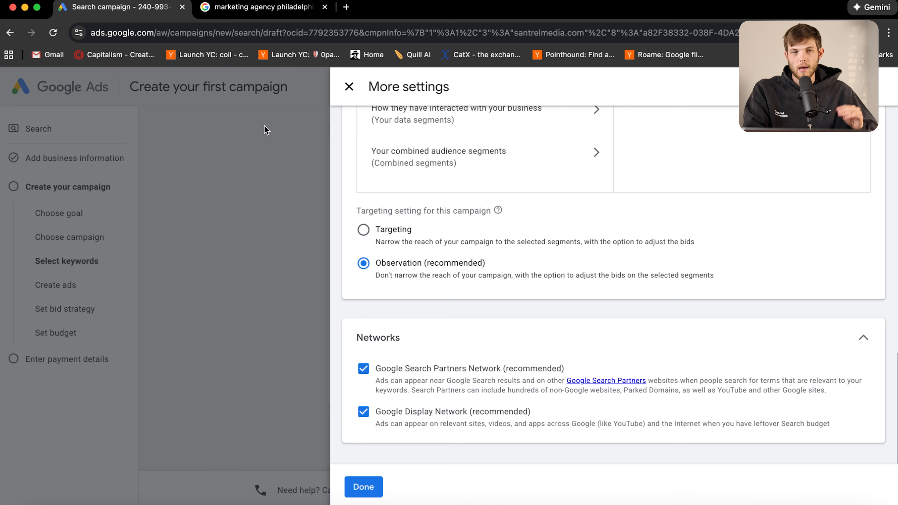
left_click(364, 369)
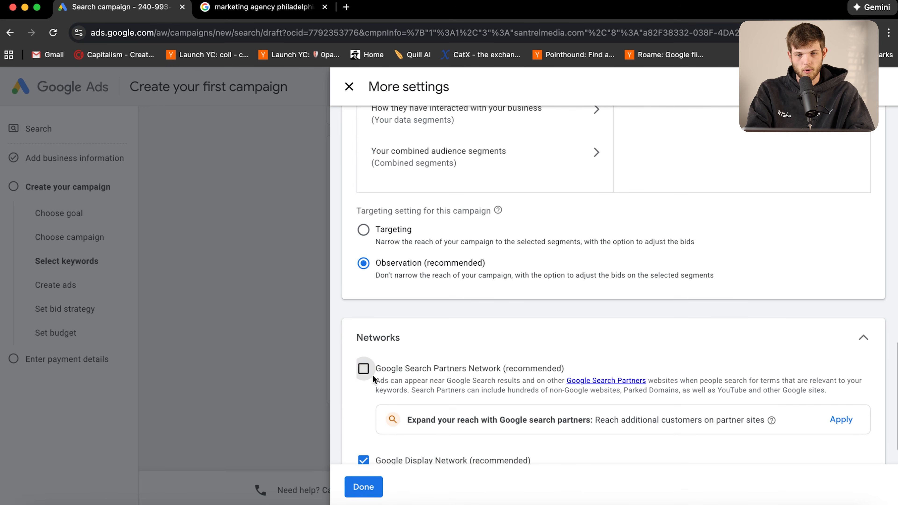
scroll(420, 379, "down", 2)
left_click(363, 412)
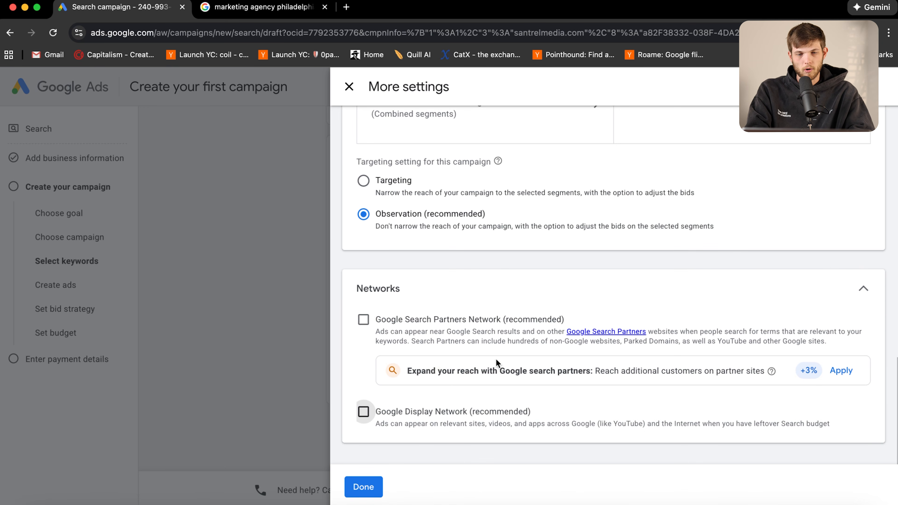
scroll(496, 364, "down", 2)
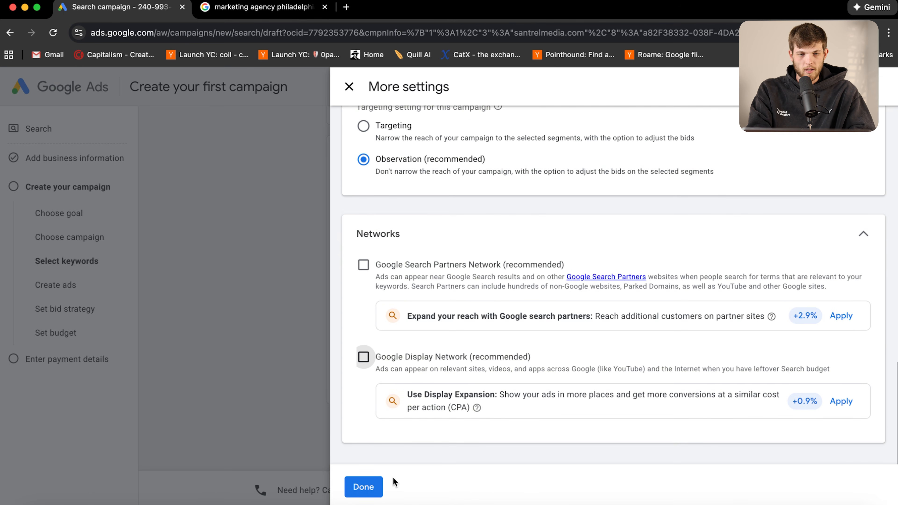
left_click(364, 487)
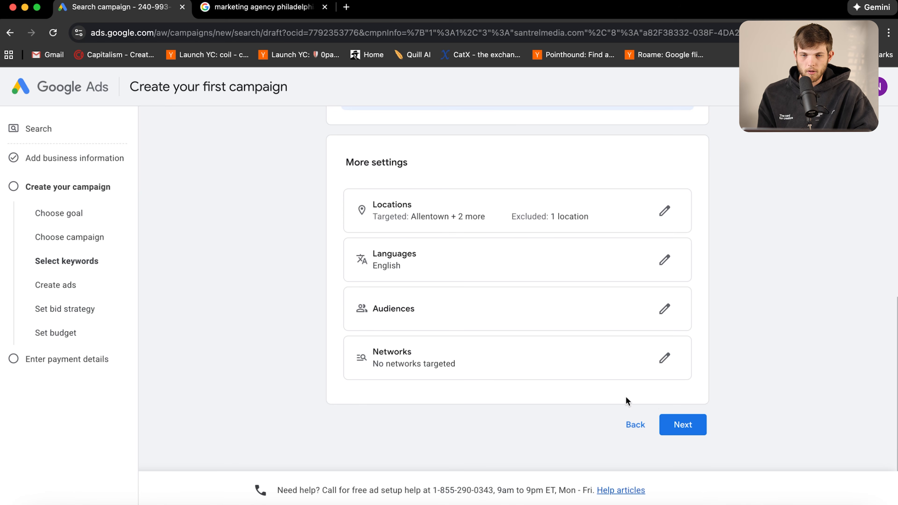
left_click(682, 424)
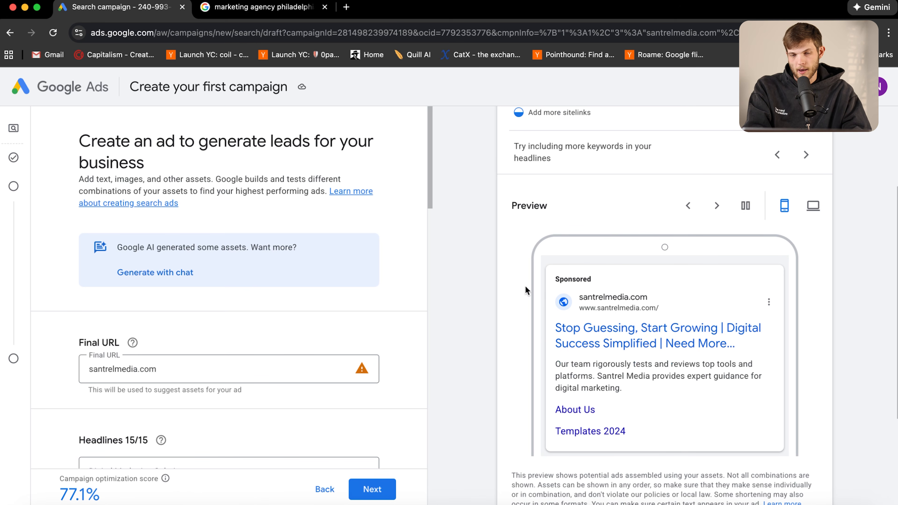
left_click_drag(519, 292, 716, 400)
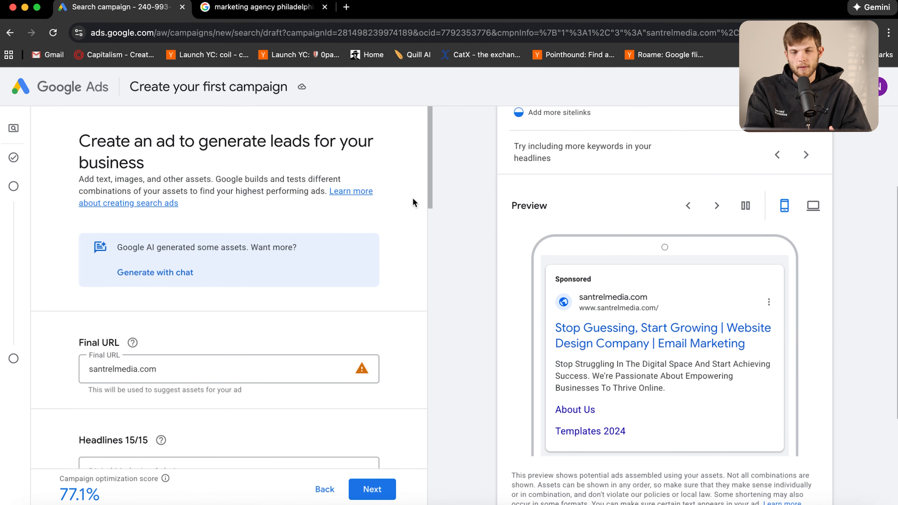
left_click_drag(684, 410, 523, 325)
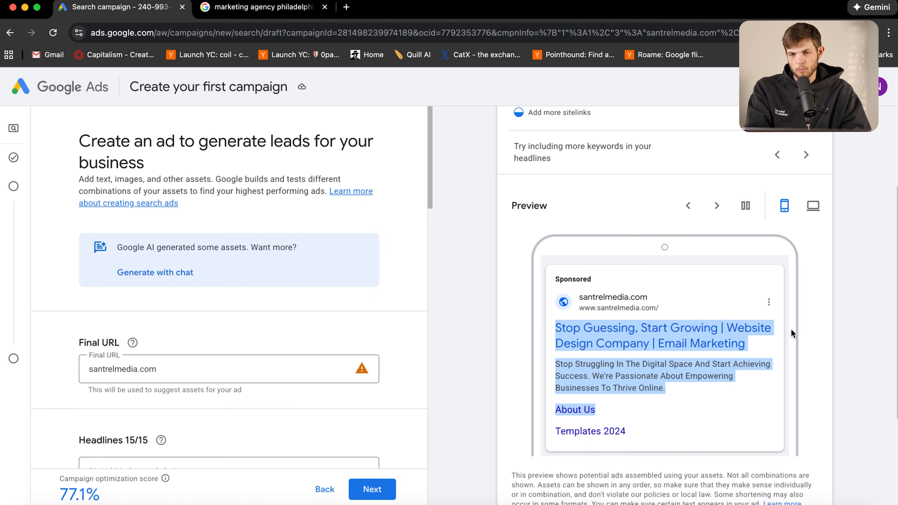
scroll(497, 315, "down", 2)
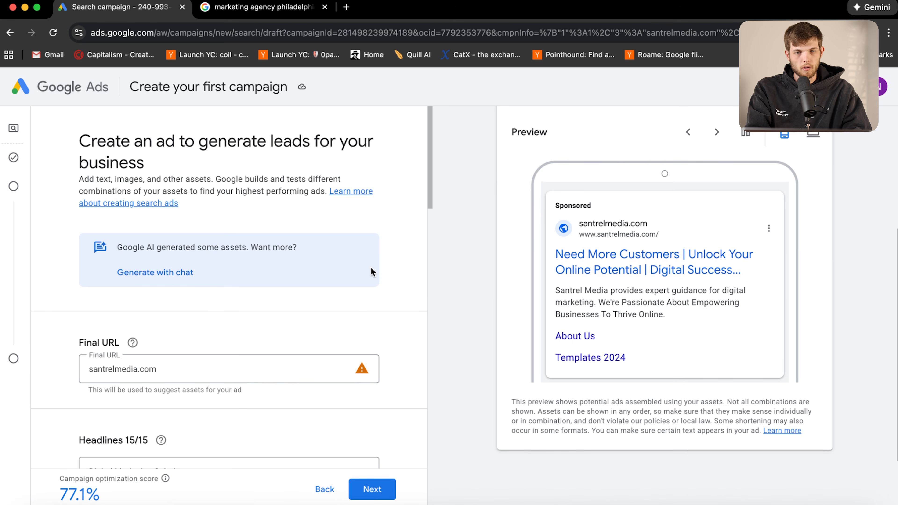
scroll(359, 241, "down", 3)
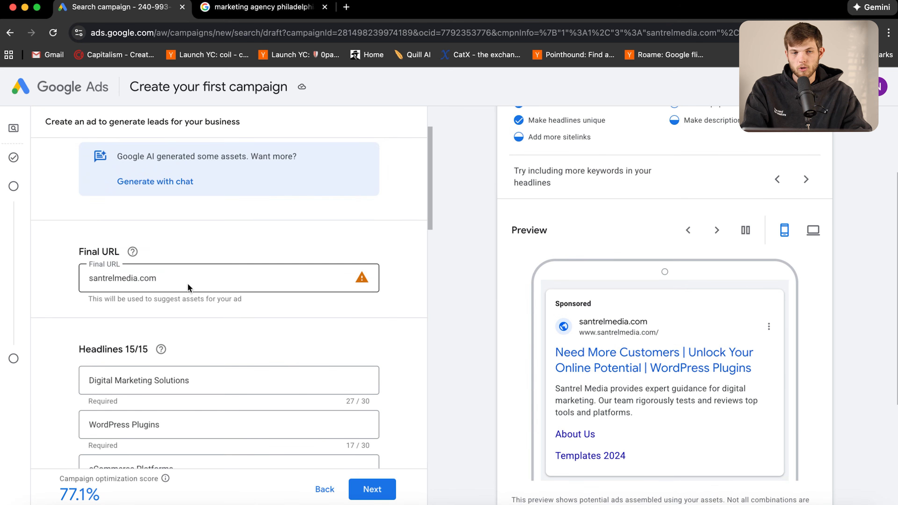
left_click_drag(70, 254, 123, 252)
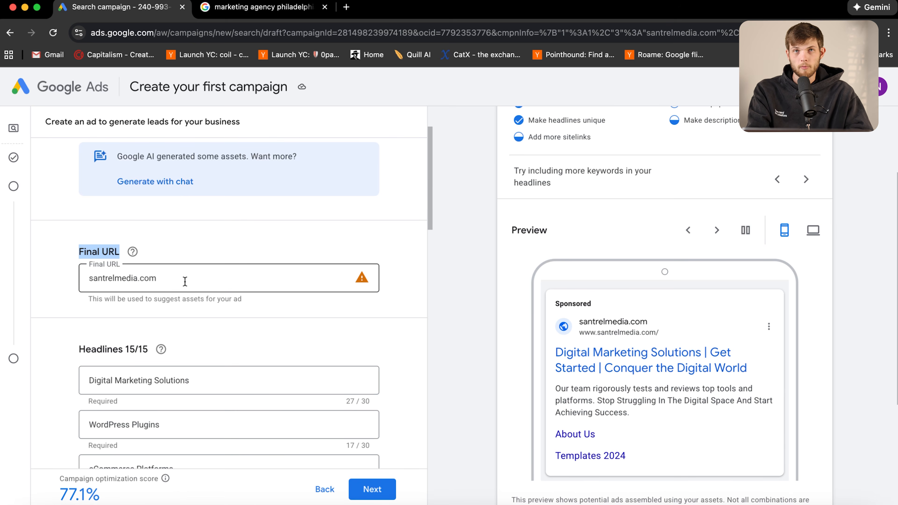
left_click(184, 246)
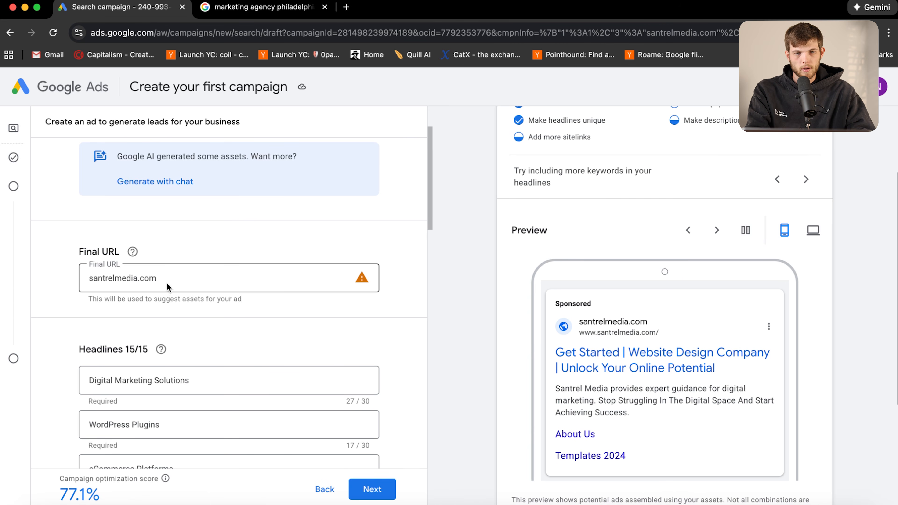
scroll(157, 338, "down", 5)
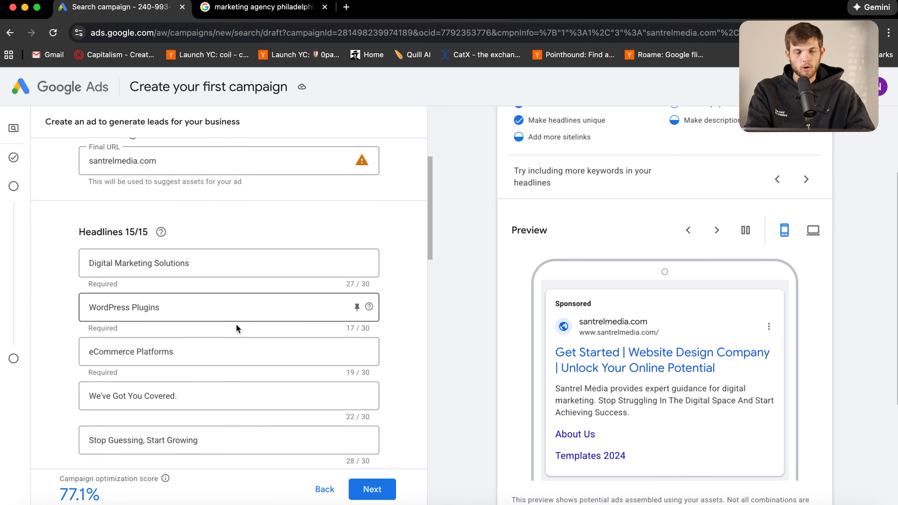
scroll(209, 221, "down", 1)
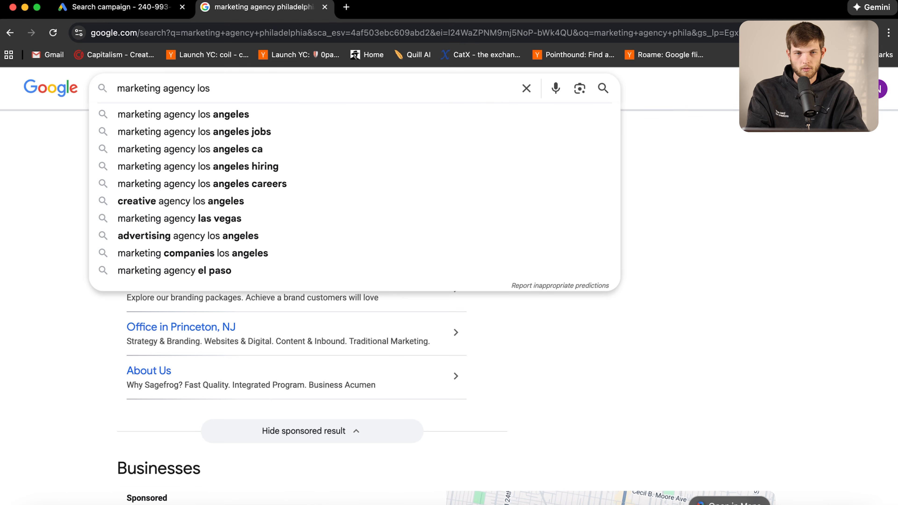
Search 'marketing agency los angeles' and inspect the NinjaPromo sponsored ad copy
key("Down")
key("Return")
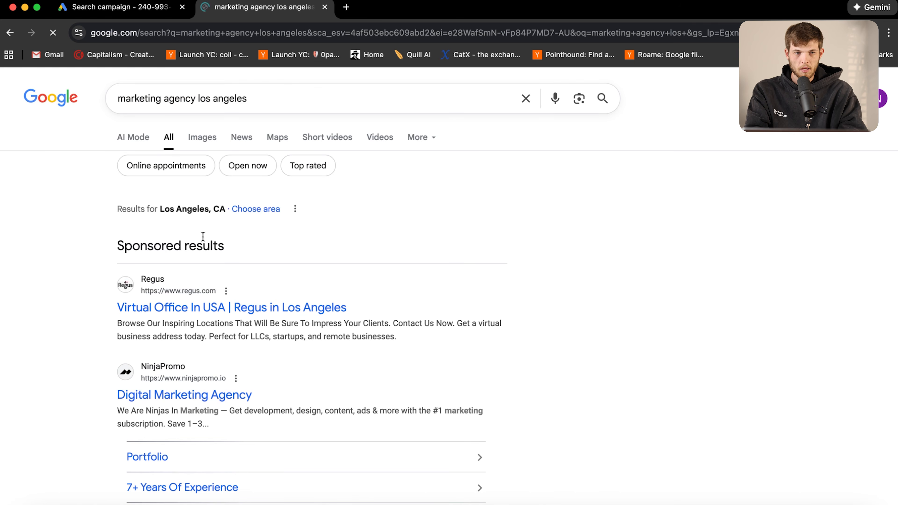
scroll(675, 313, "down", 3)
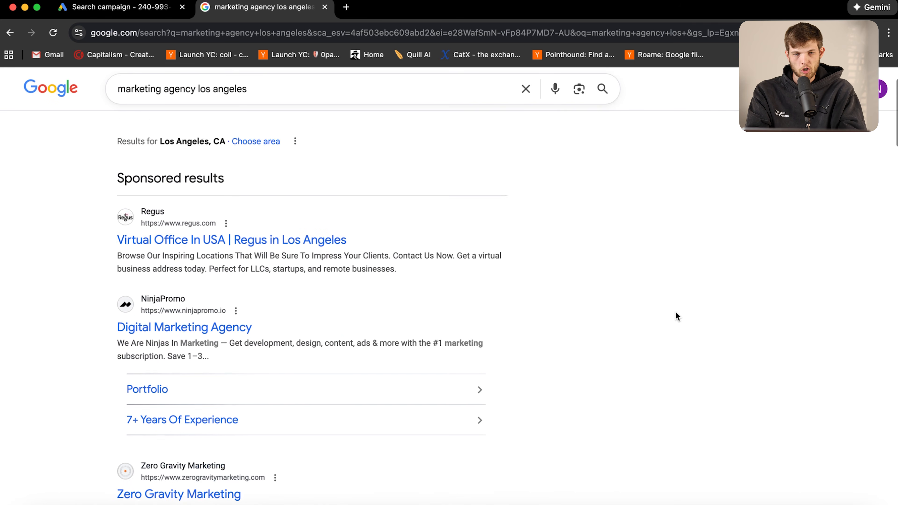
scroll(90, 361, "down", 1)
scroll(90, 361, "up", 2)
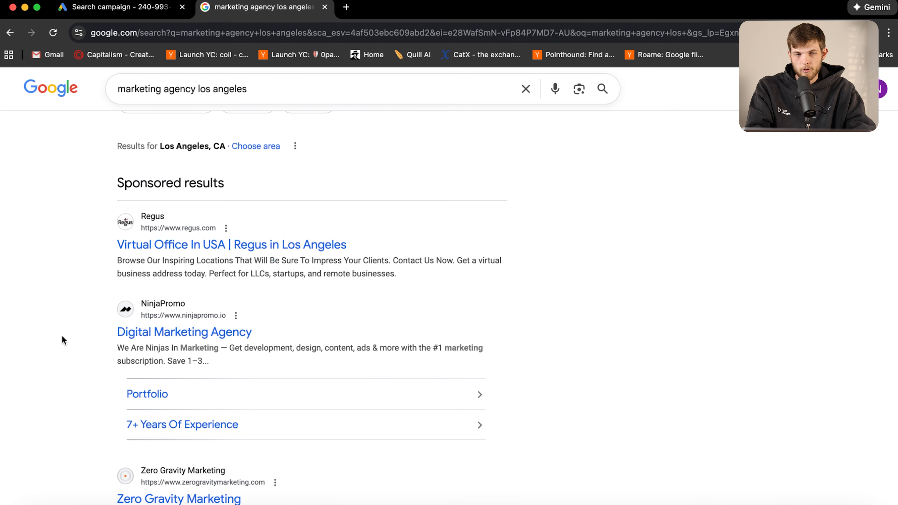
left_click_drag(107, 348, 218, 348)
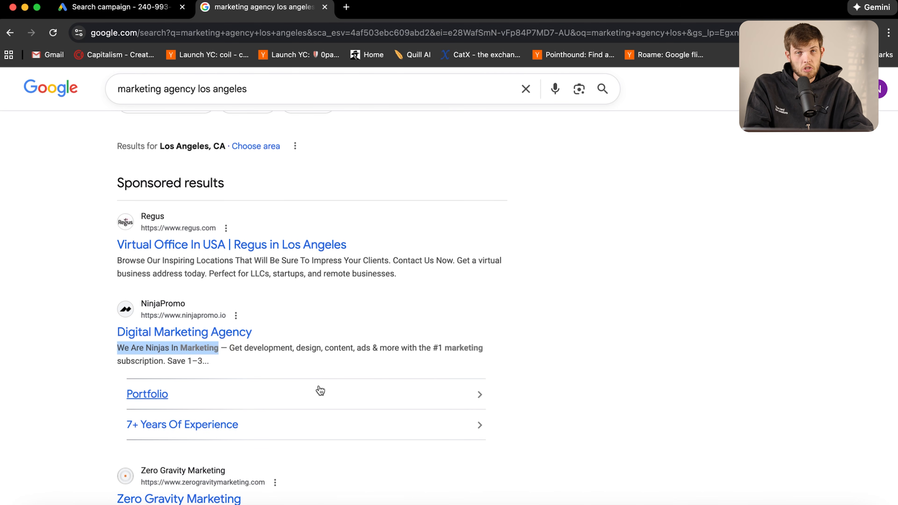
left_click(33, 357)
scroll(160, 370, "down", 4)
scroll(160, 370, "up", 7)
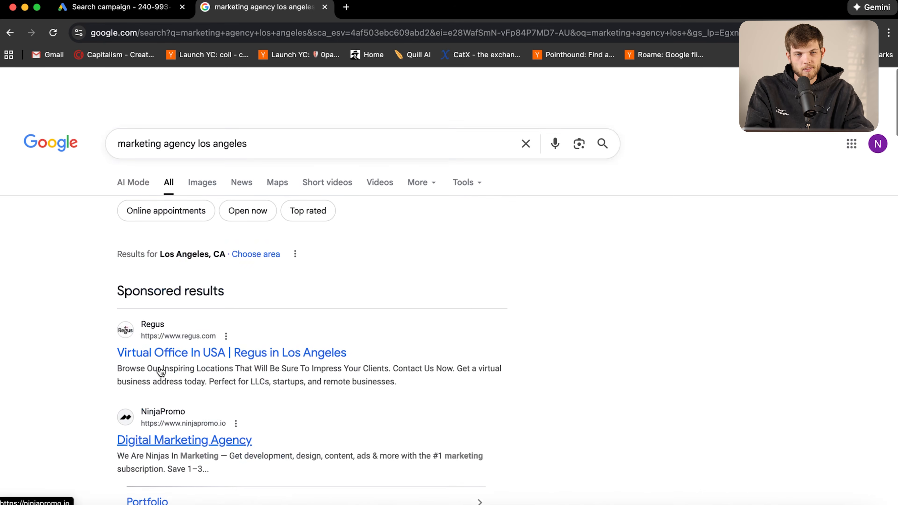
Change the search query to 'marketing agency syracuse ny'
left_click_drag(255, 97, 196, 97)
left_click(248, 99)
key("BackSpace")
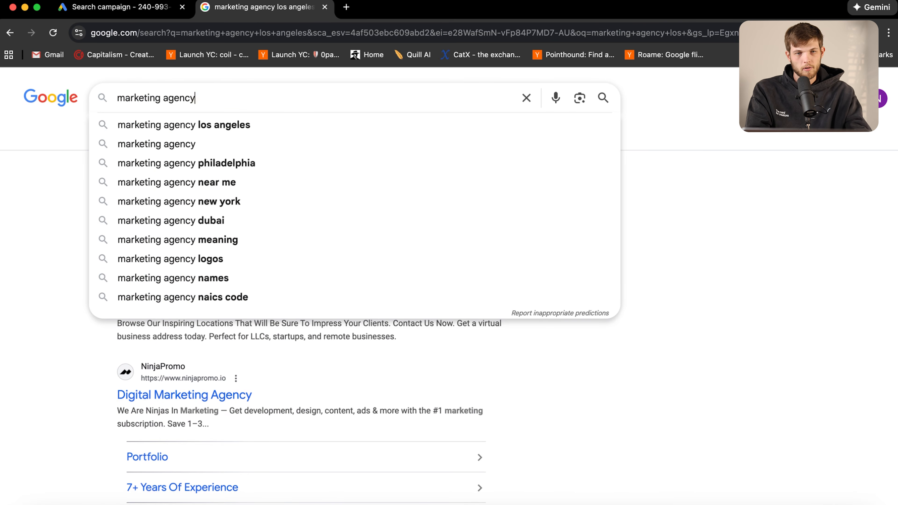
type("syra")
left_click(167, 281)
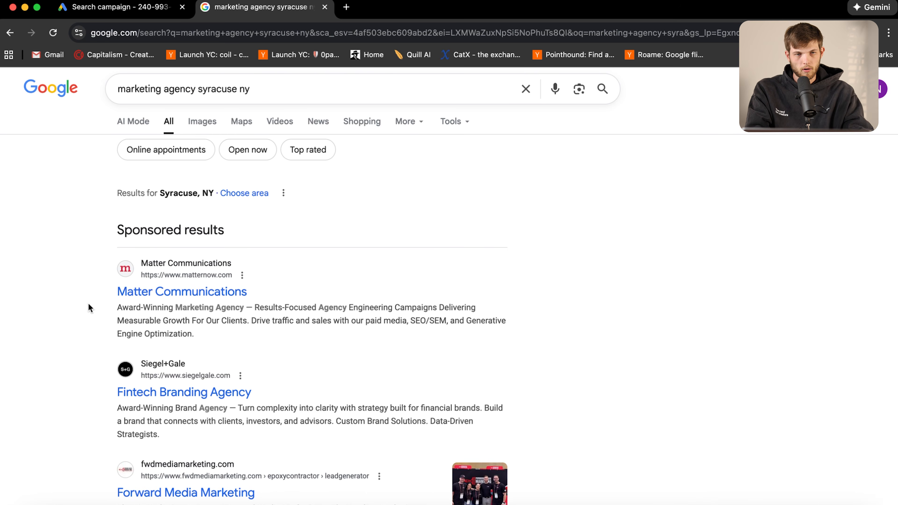
Inspect the Siegel+Gale and Forward Media Marketing sponsored ad descriptions
scroll(88, 302, "down", 2)
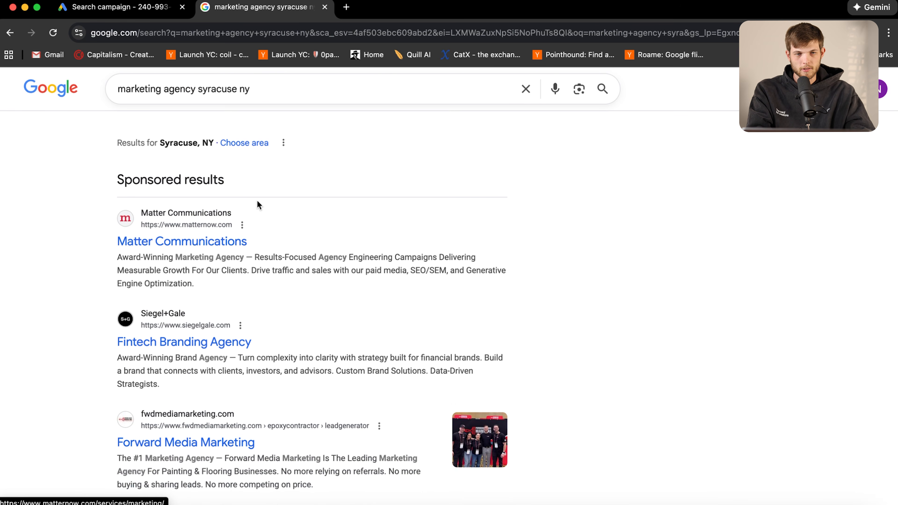
scroll(107, 316, "down", 2)
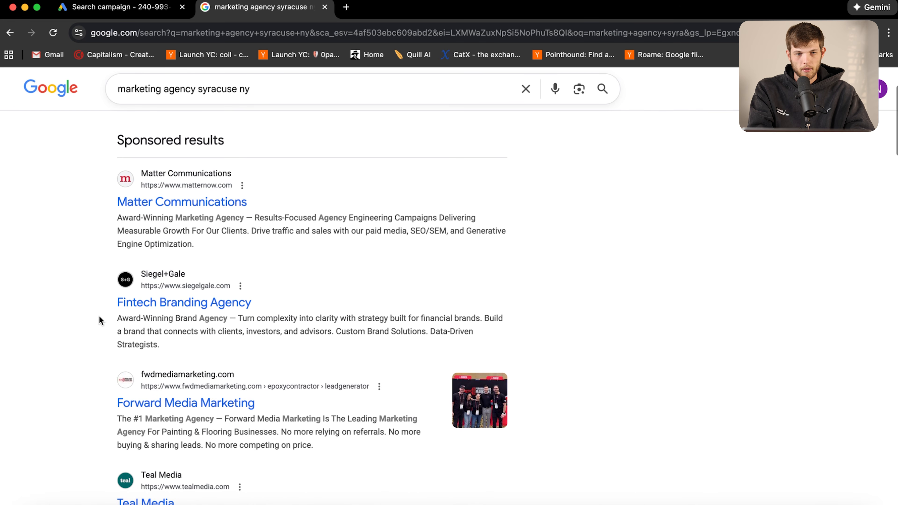
scroll(126, 331, "down", 1)
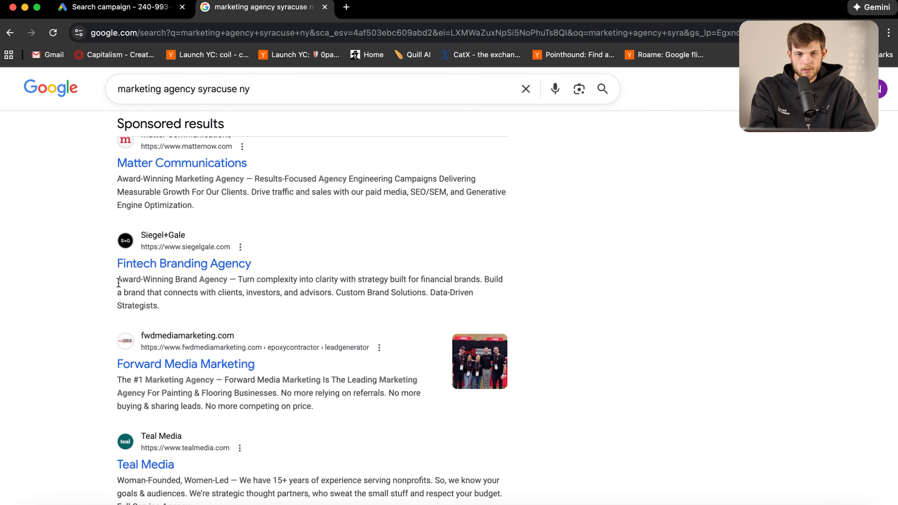
left_click_drag(120, 280, 273, 279)
left_click(404, 269)
left_click_drag(400, 279, 486, 296)
left_click(69, 285)
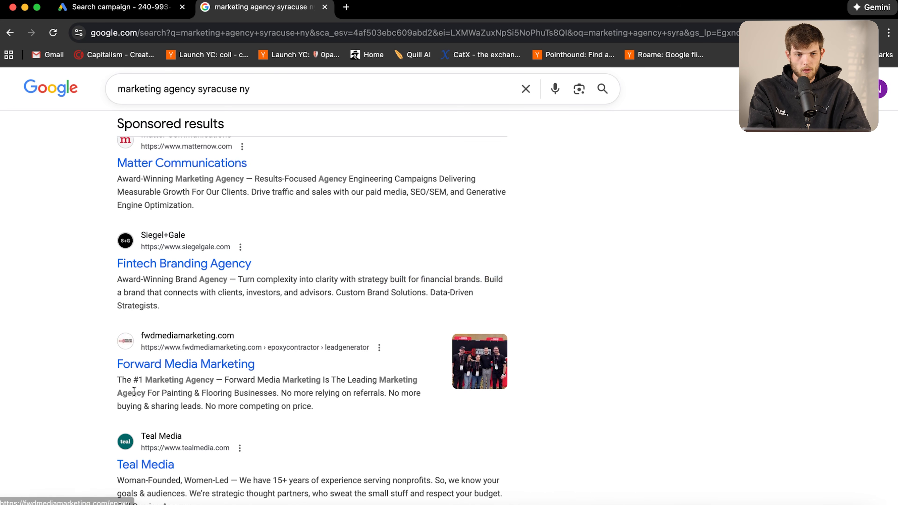
left_click_drag(106, 378, 303, 400)
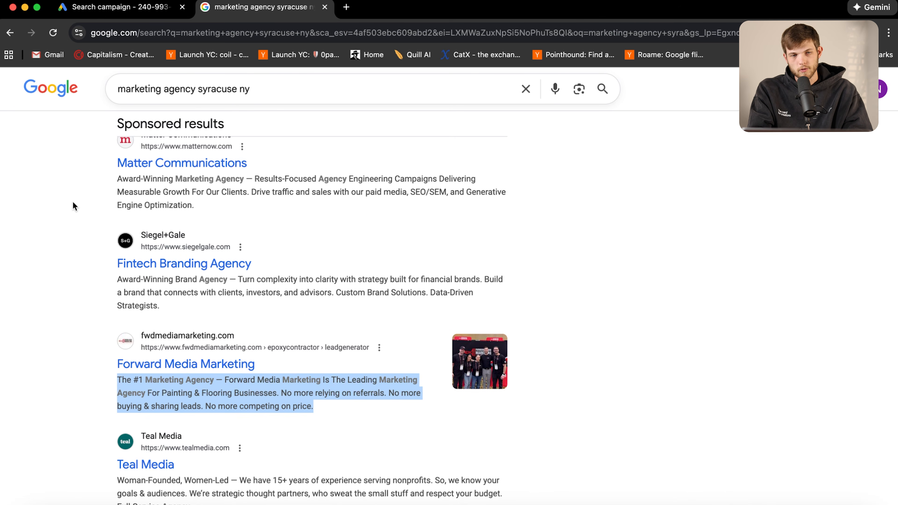
left_click(115, 8)
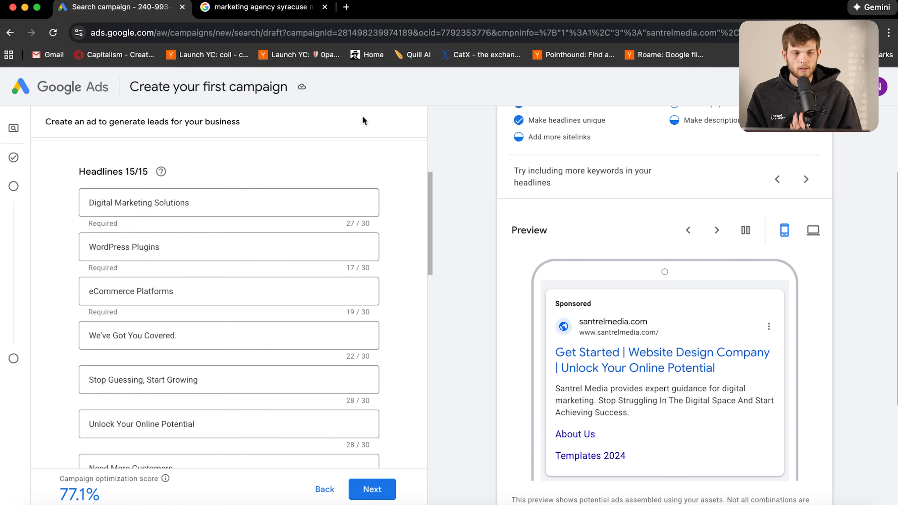
left_click(236, 201)
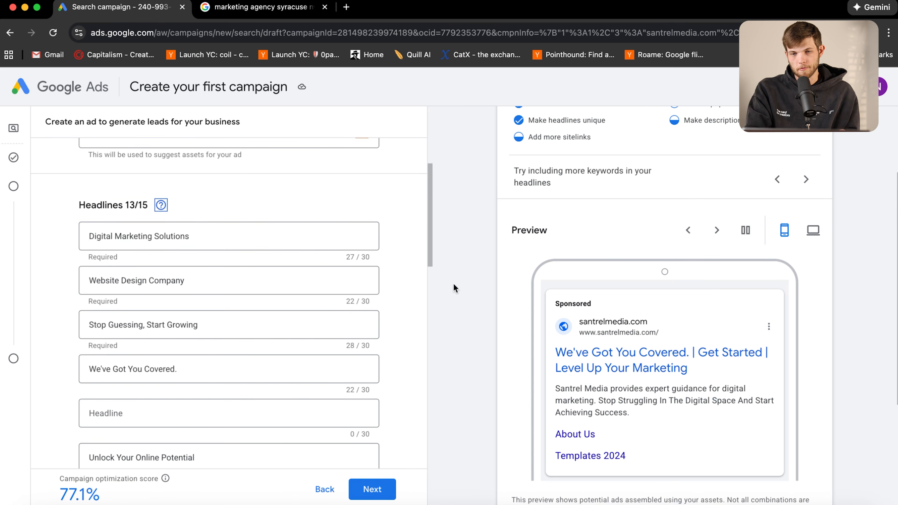
left_click_drag(552, 351, 681, 355)
left_click(835, 335)
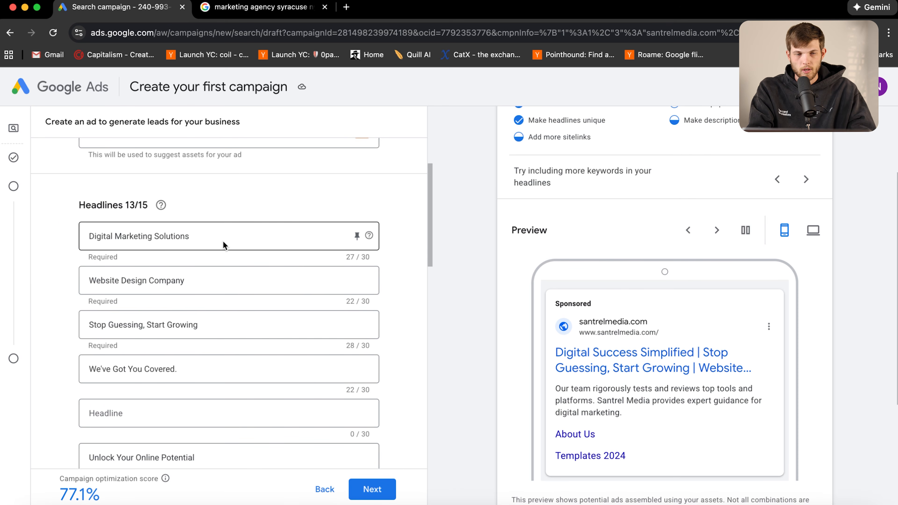
left_click(200, 241)
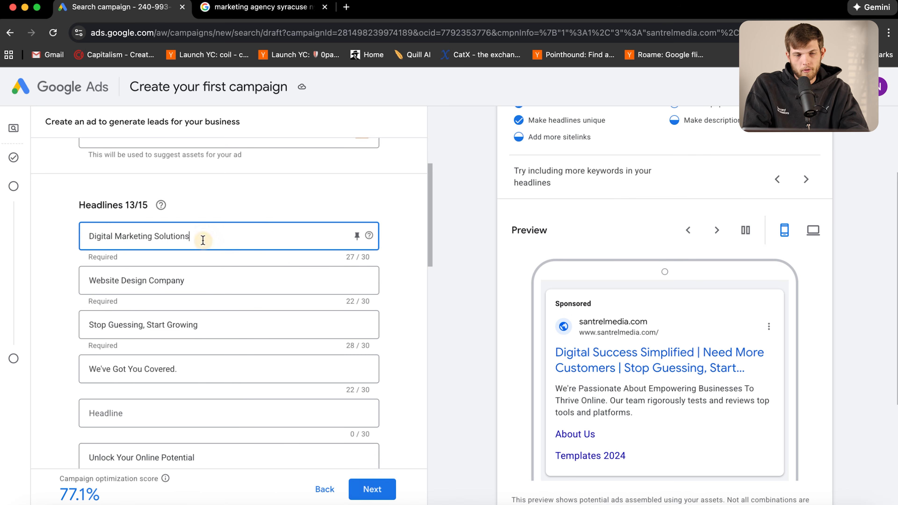
left_click_drag(215, 236, 80, 231)
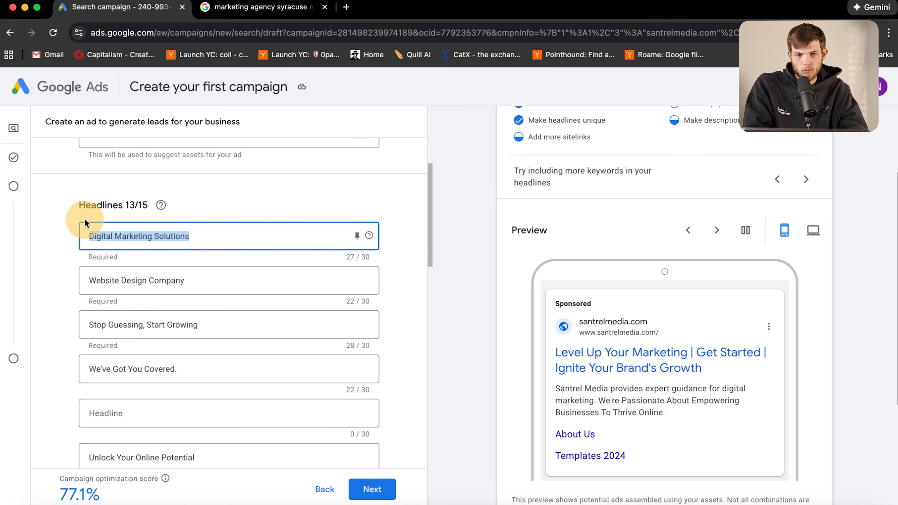
left_click(63, 260)
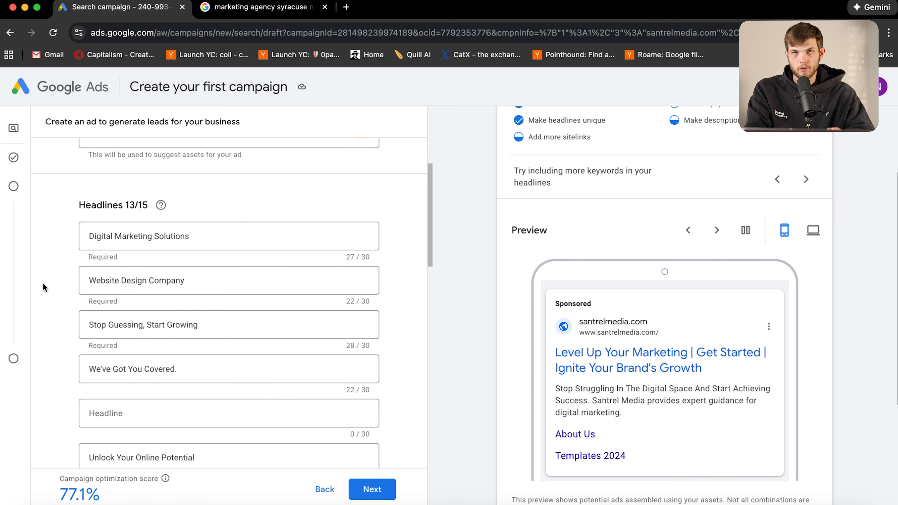
scroll(93, 357, "down", 2)
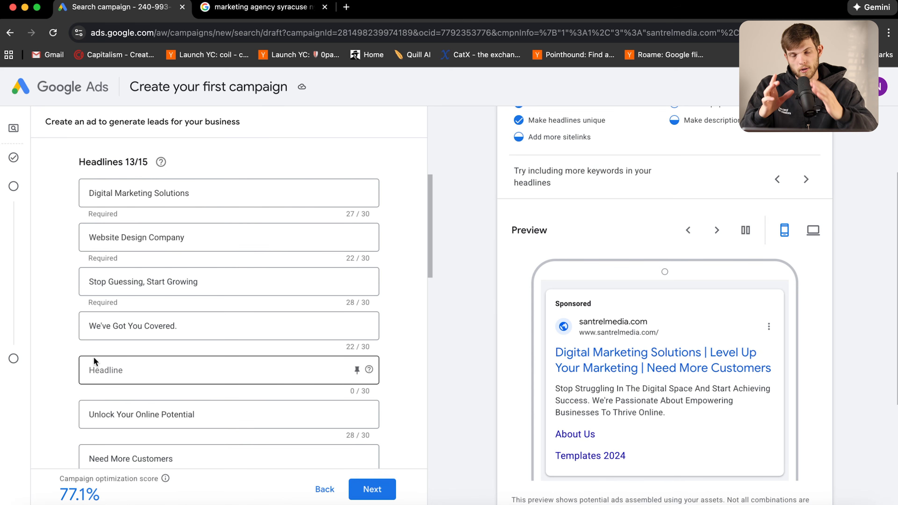
scroll(94, 357, "up", 1)
scroll(93, 357, "down", 2)
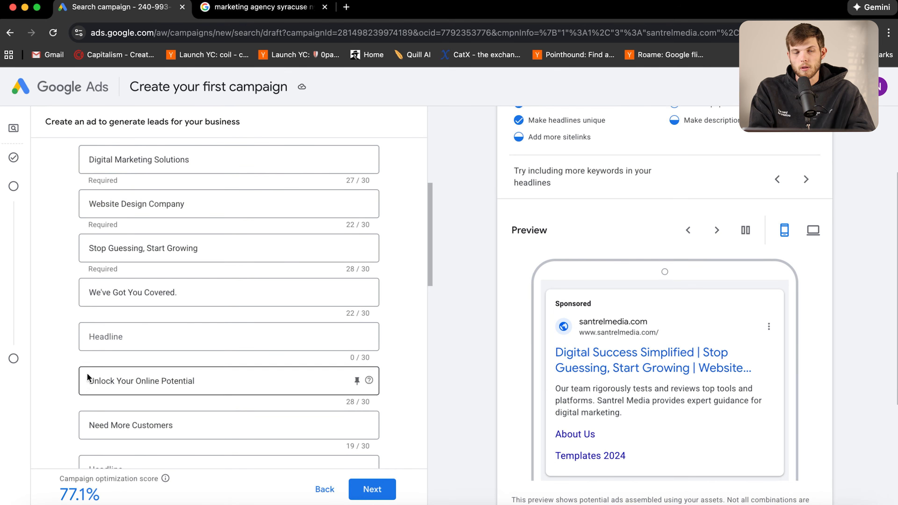
scroll(321, 271, "up", 5)
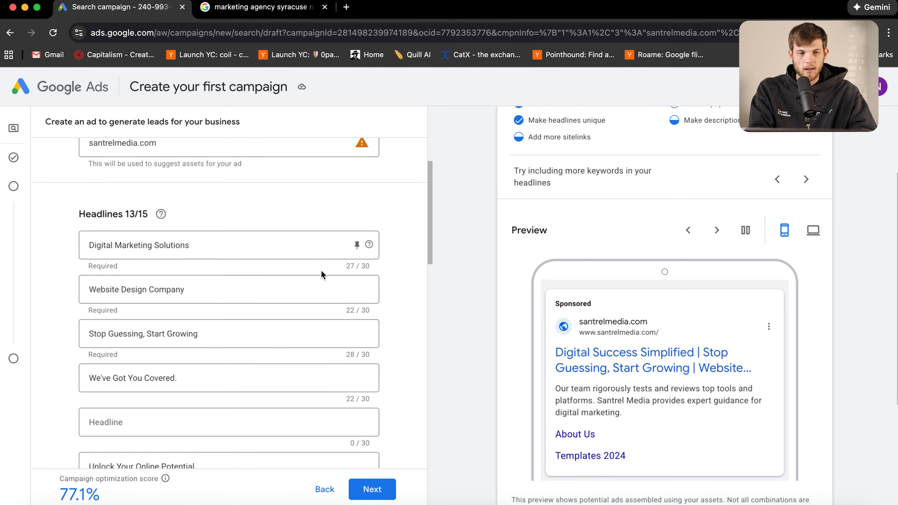
scroll(321, 271, "down", 12)
scroll(251, 370, "down", 8)
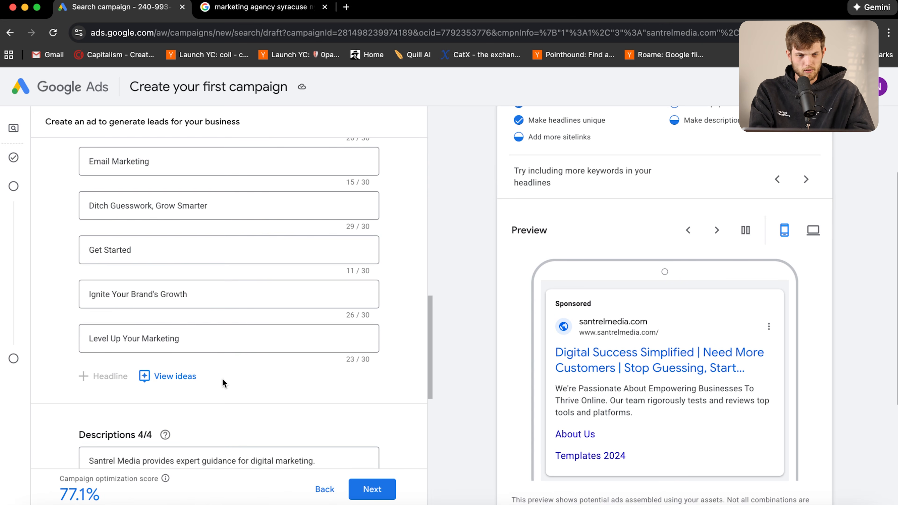
Review the ad's four descriptions and the description shown in the preview
scroll(235, 340, "down", 7)
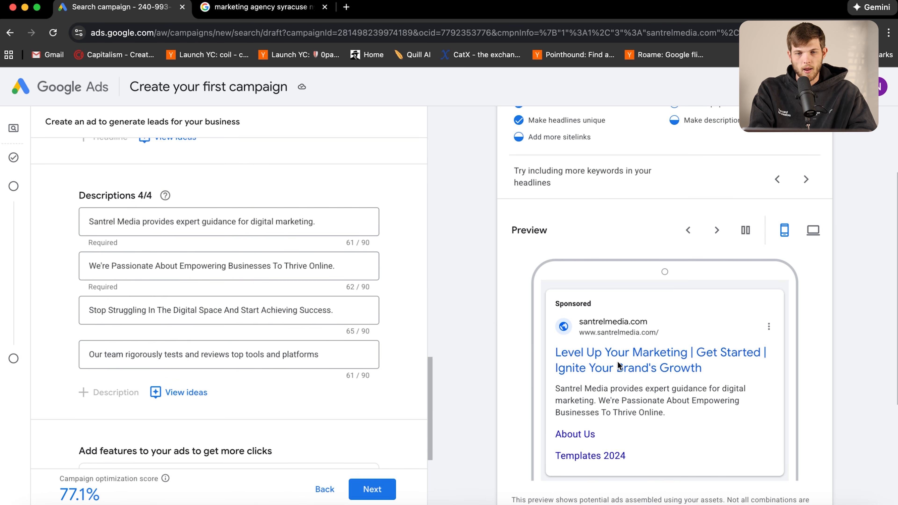
left_click_drag(556, 388, 676, 417)
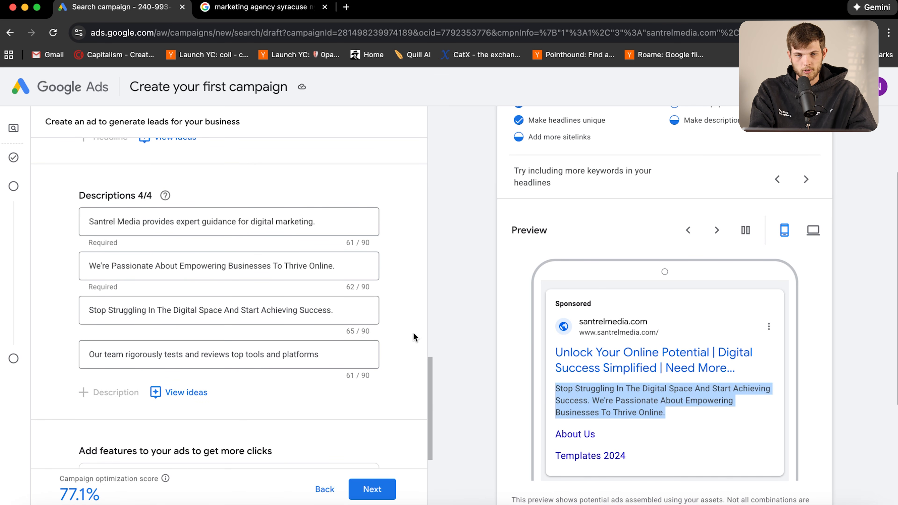
left_click(414, 317)
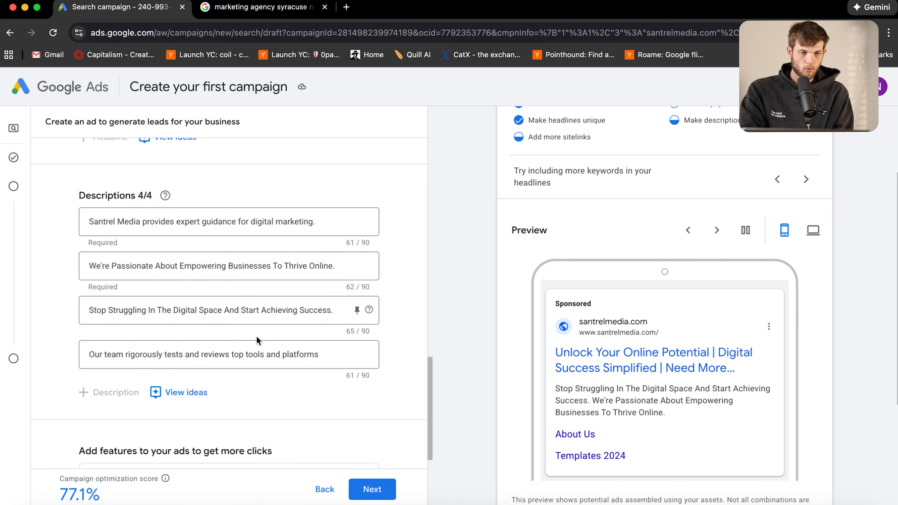
scroll(257, 340, "down", 3)
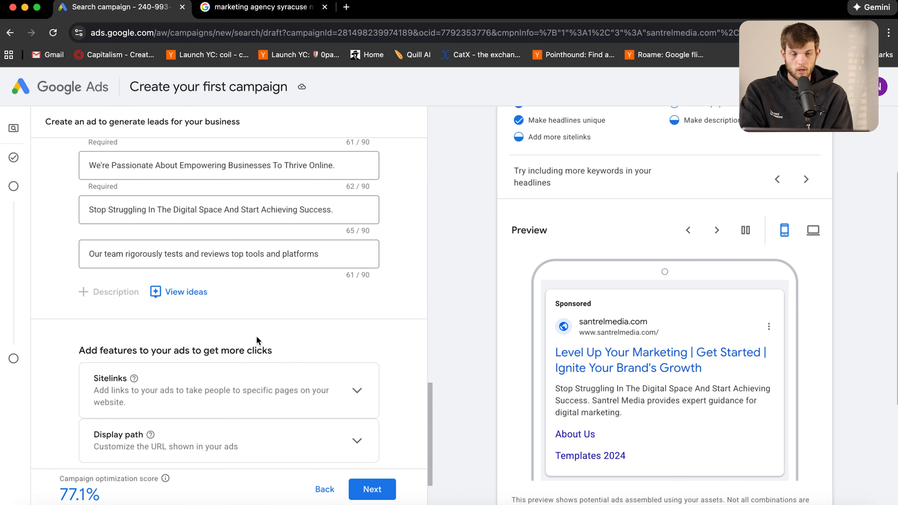
scroll(256, 336, "down", 4)
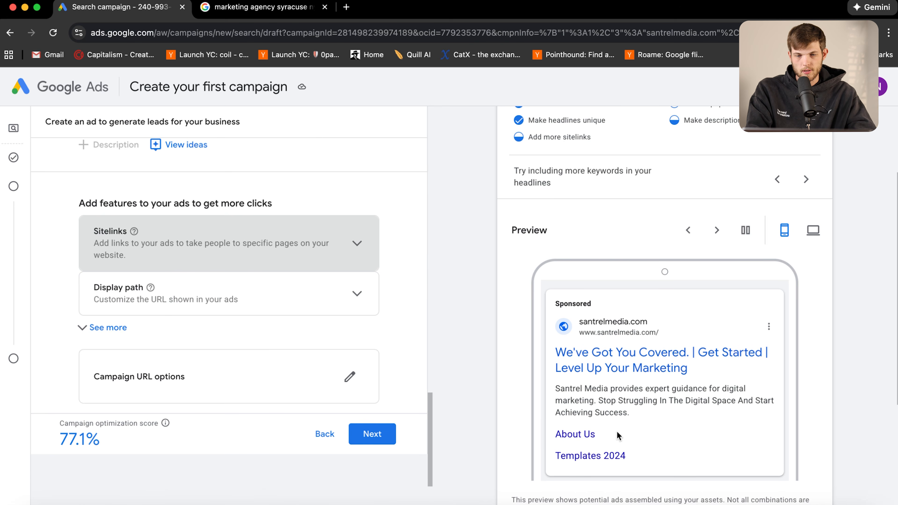
left_click(555, 437)
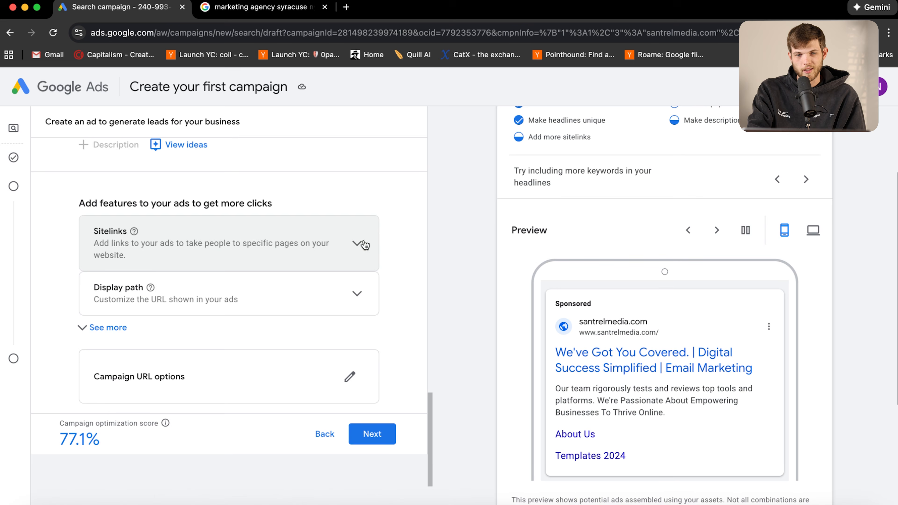
Check the existing sitelinks and save the ad to continue
left_click(355, 254)
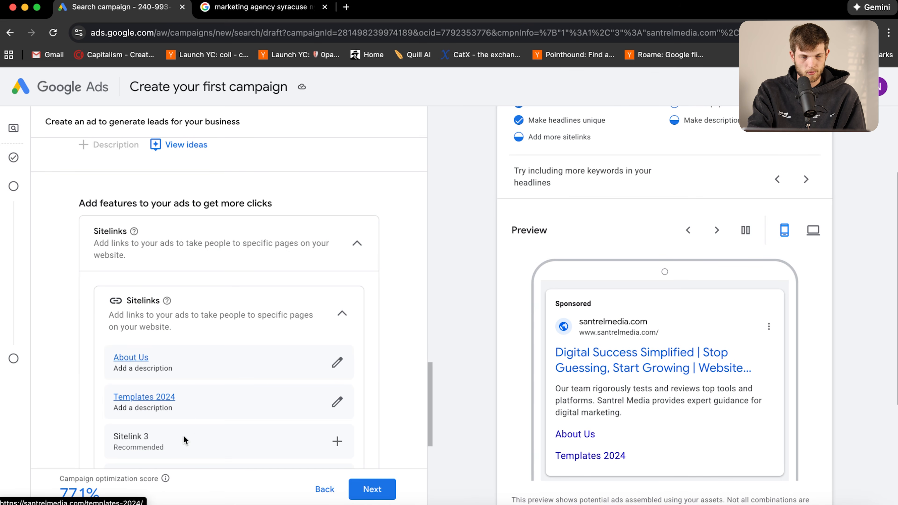
scroll(166, 443, "down", 2)
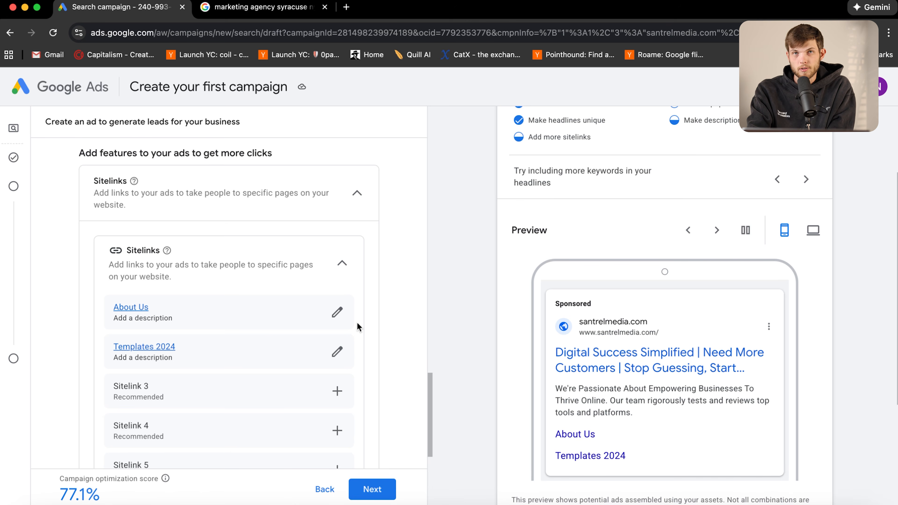
scroll(180, 465, "down", 4)
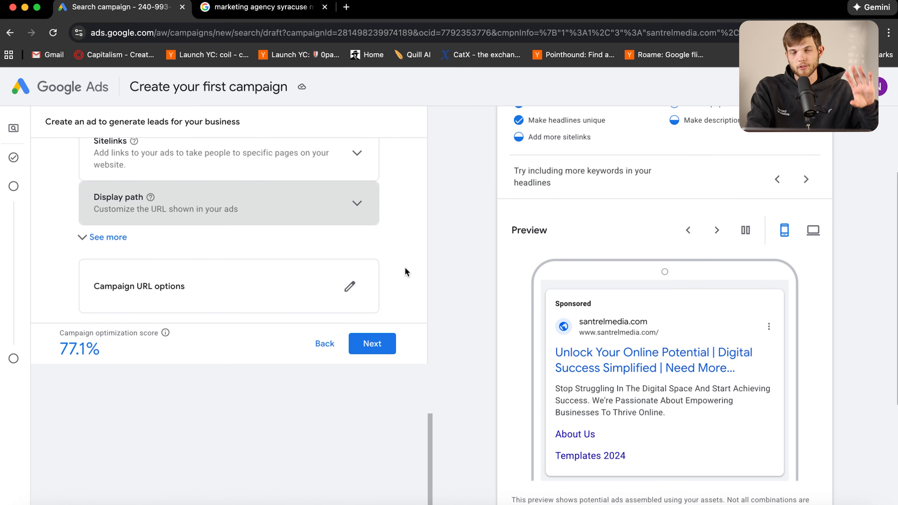
left_click(355, 337)
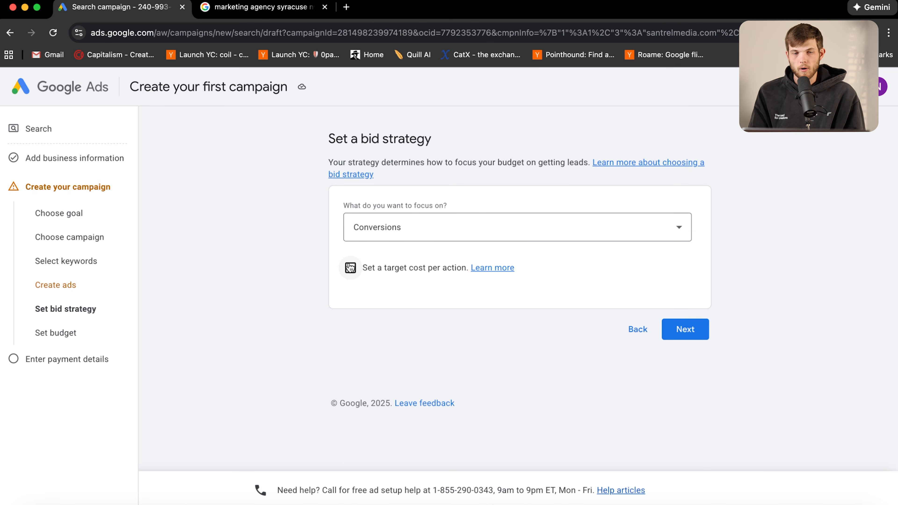
Set the bidding focus to Conversions, leaving target cost per action unset
left_click(489, 236)
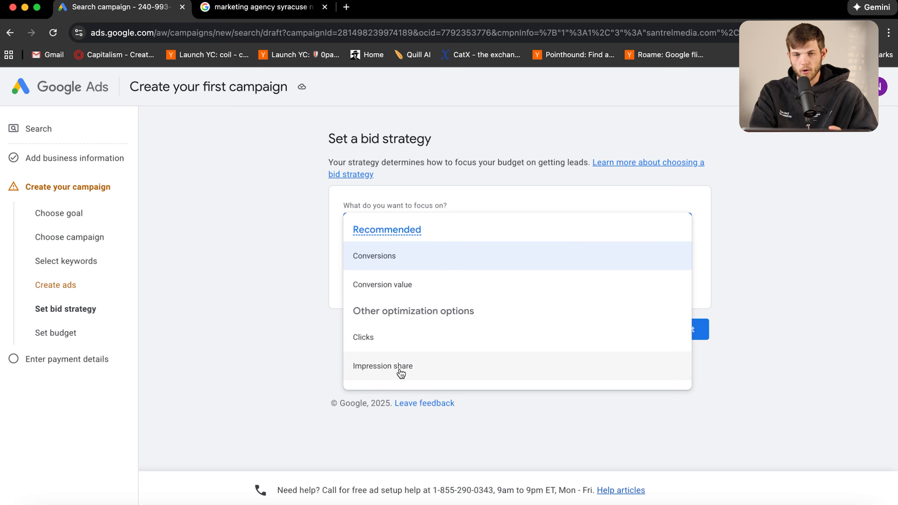
left_click(379, 263)
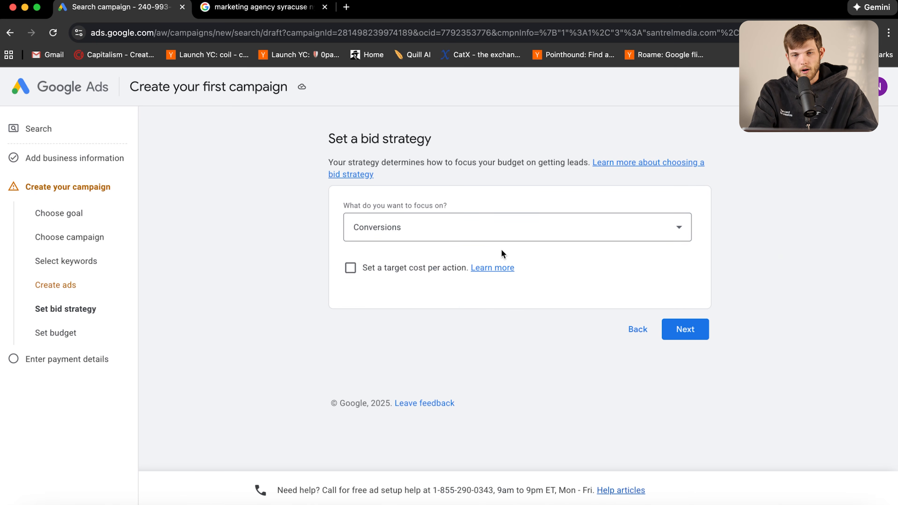
Enable 'Set a target cost per action' with a $5 Target CPA and proceed to the budget step
left_click(351, 269)
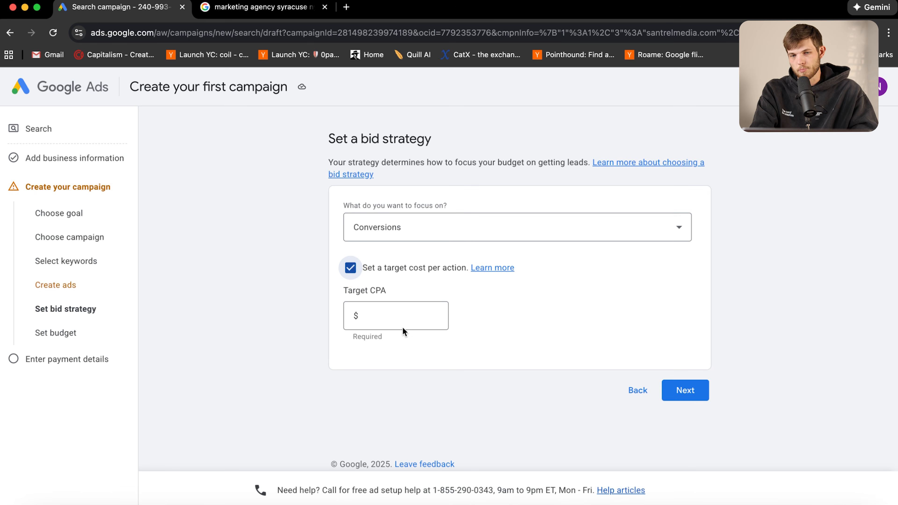
left_click(392, 315)
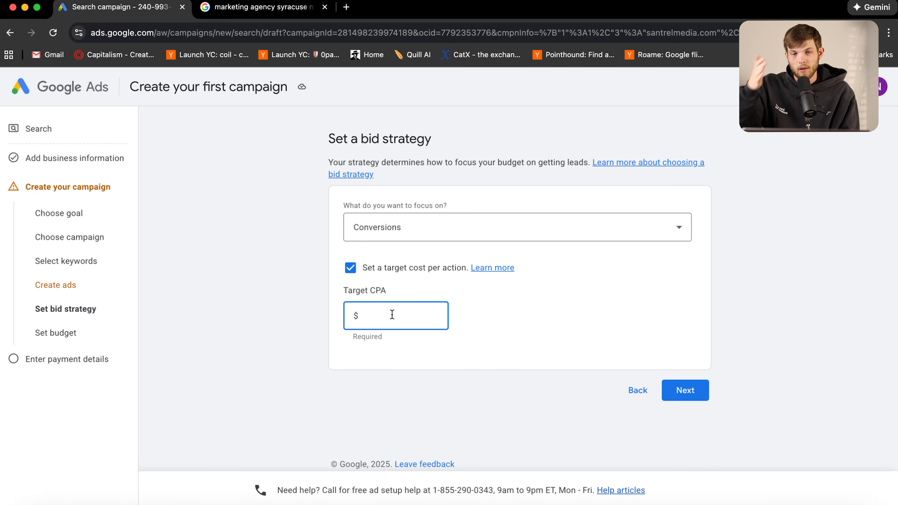
left_click(384, 287)
double_click(378, 289)
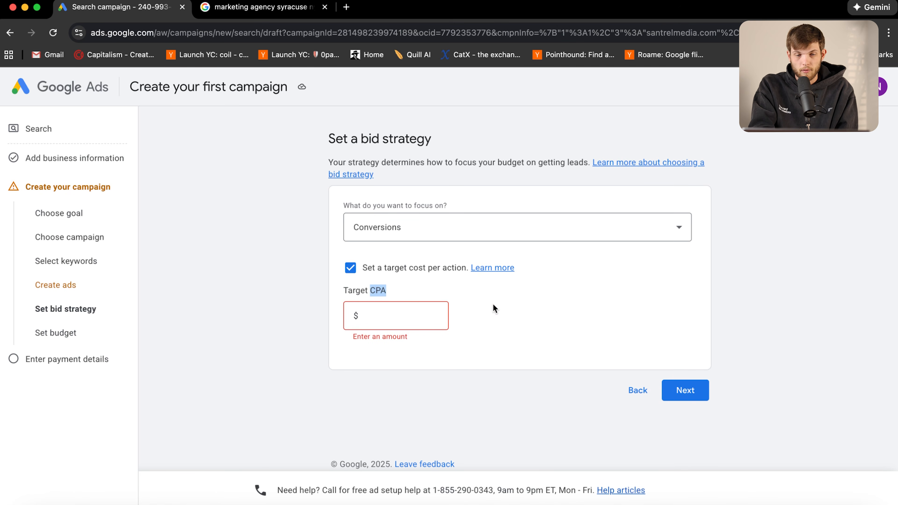
left_click(431, 313)
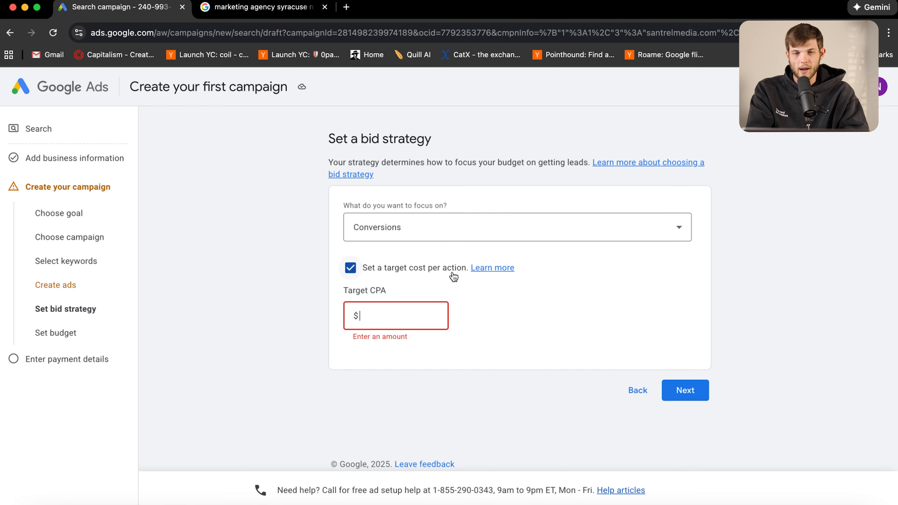
type("5")
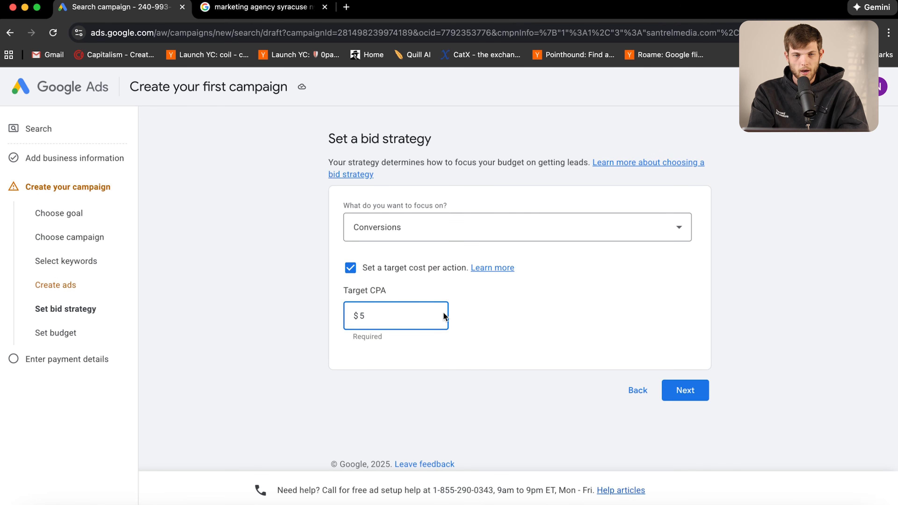
left_click(350, 268)
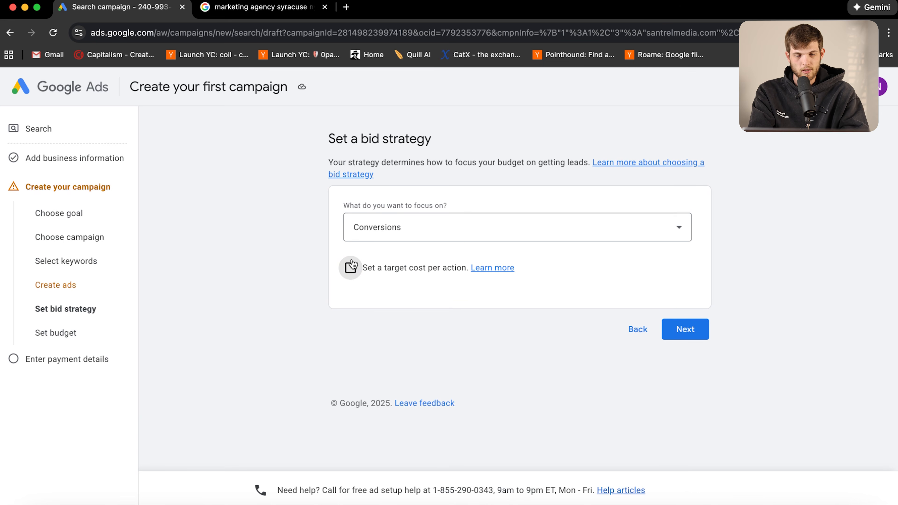
left_click(351, 269)
left_click(368, 323)
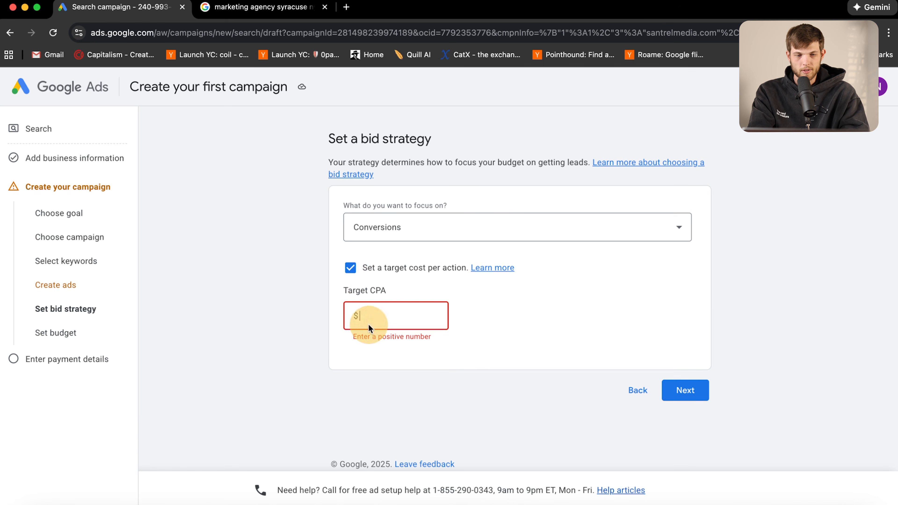
type("5")
left_click(695, 389)
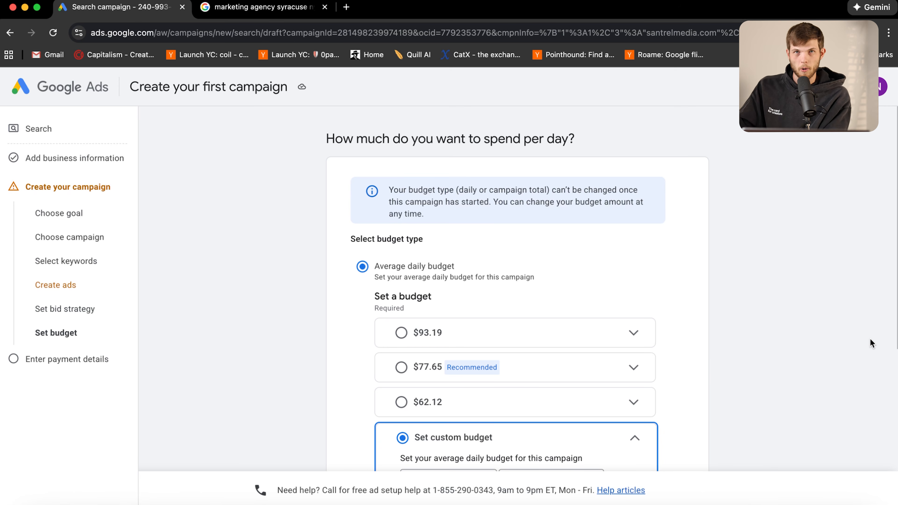
Scroll down to the $113.73 custom daily budget and its weekly conversion and cost estimates
scroll(562, 305, "down", 2)
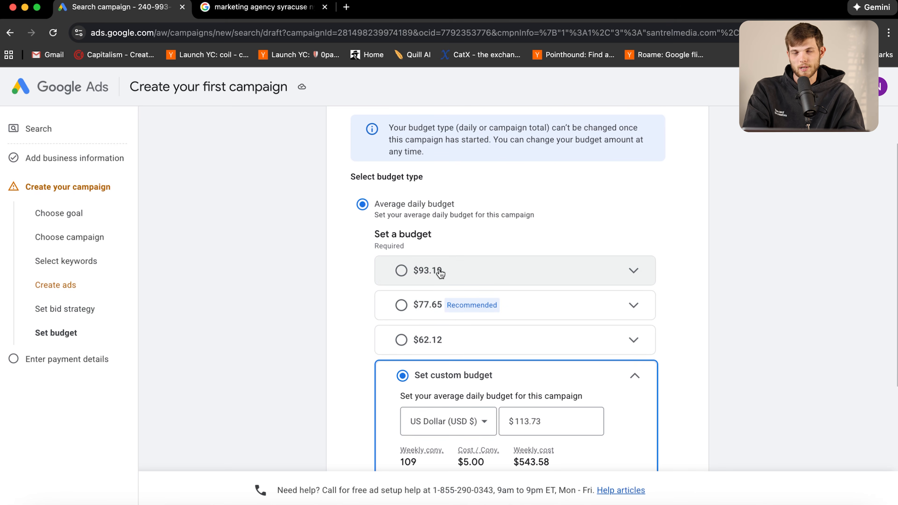
scroll(452, 319, "down", 2)
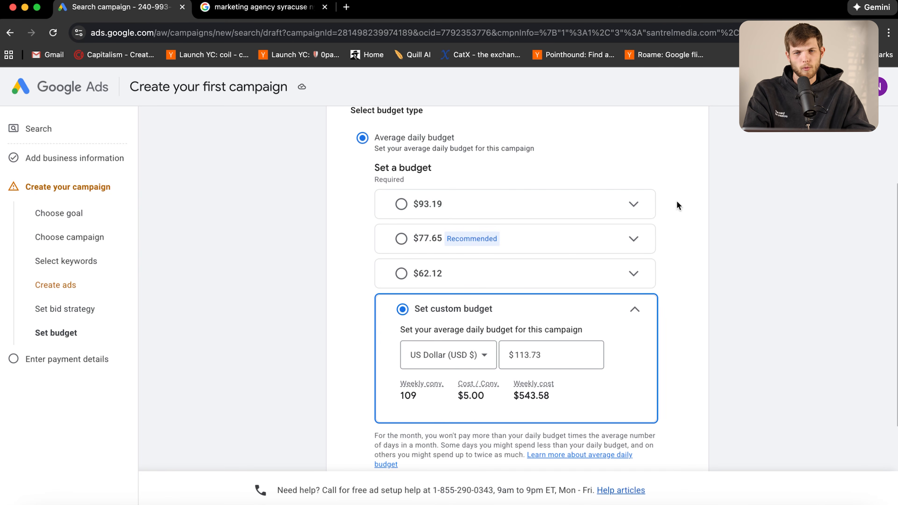
Replace the 113.73 custom daily budget with $25 and continue to account details
left_click(553, 355)
key("BackSpace")
key("BackSpace")
key("BackSpace")
key("BackSpace")
key("BackSpace")
key("BackSpace")
type("25")
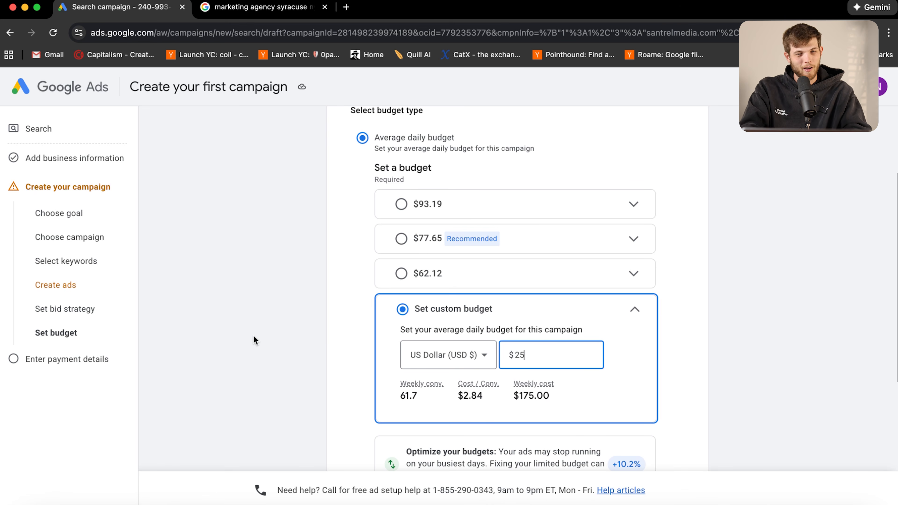
scroll(310, 345, "down", 3)
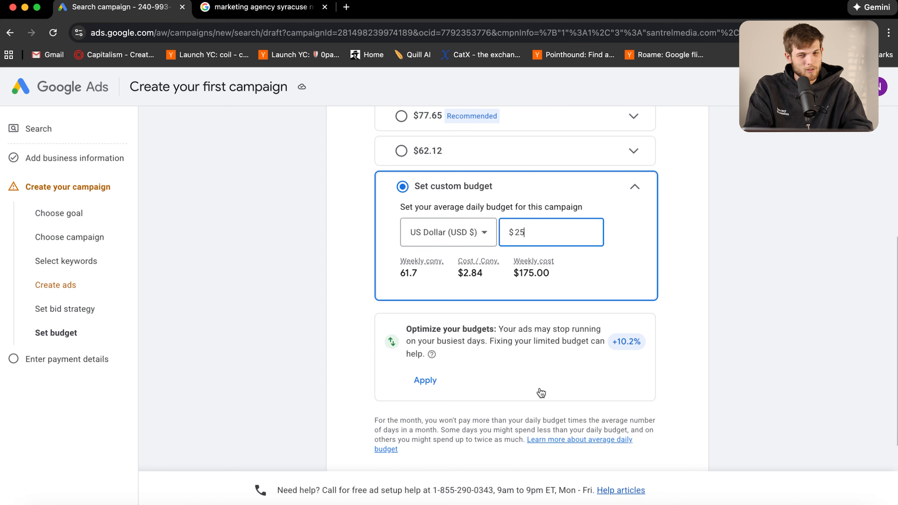
scroll(446, 370, "down", 4)
scroll(668, 280, "up", 4)
scroll(668, 280, "down", 4)
left_click(683, 425)
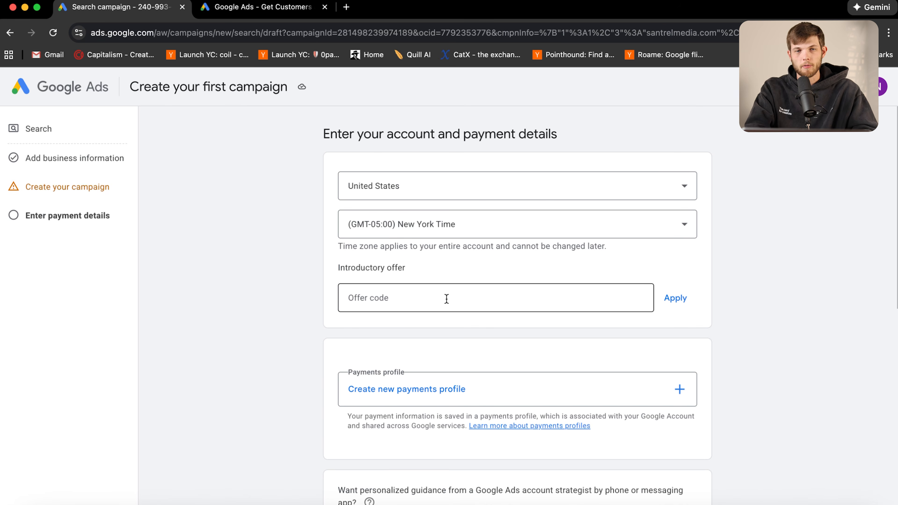
Pick the $500 Offer A sign-up credit on the landing page, then return to the payment form
left_click(396, 295)
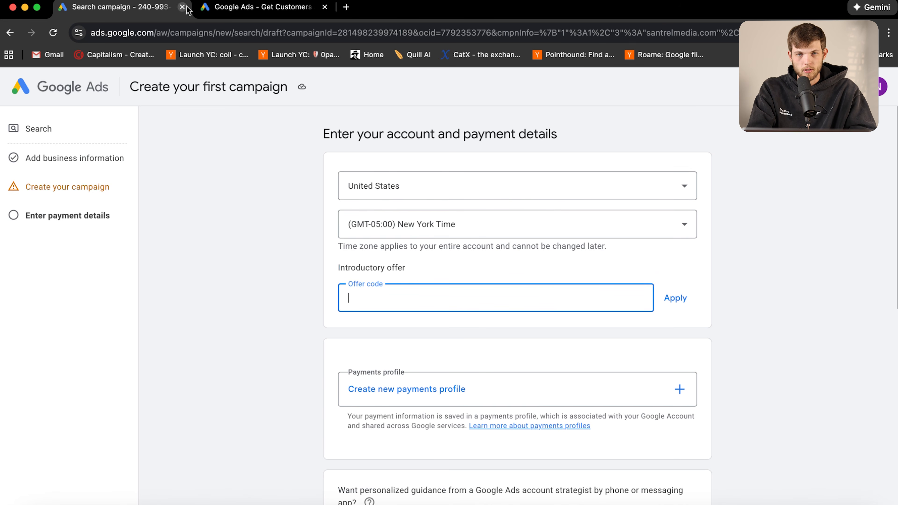
left_click(213, 7)
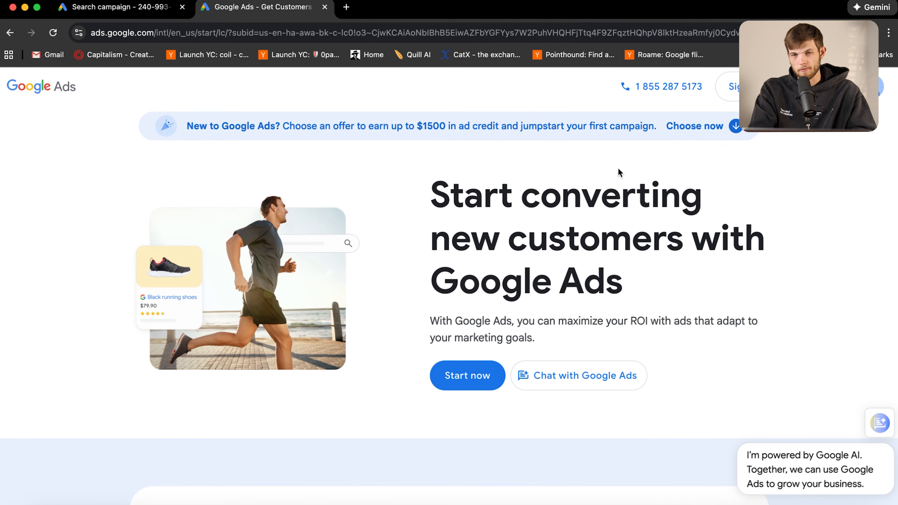
left_click(741, 131)
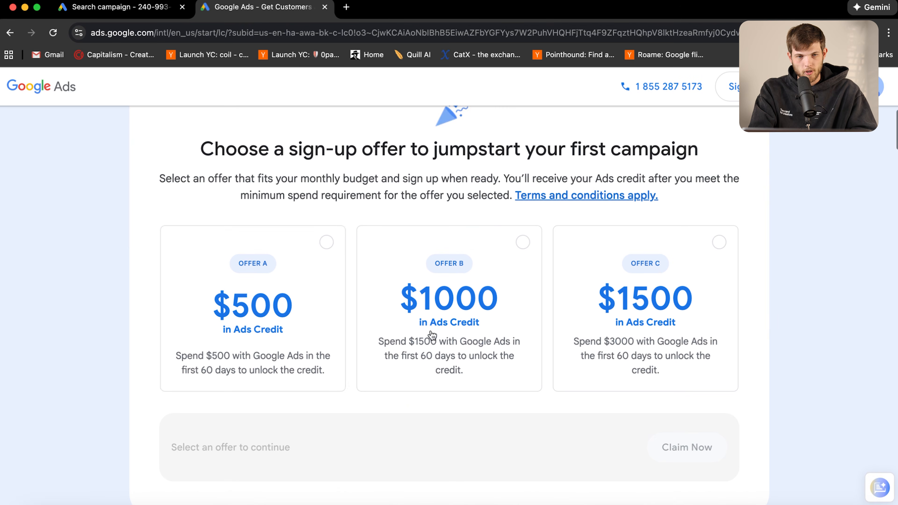
left_click(327, 251)
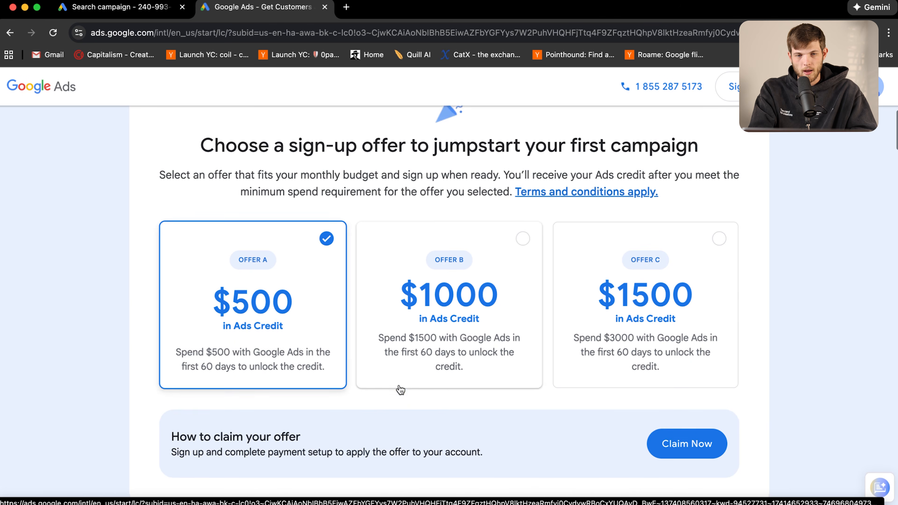
scroll(399, 389, "down", 4)
scroll(499, 354, "up", 4)
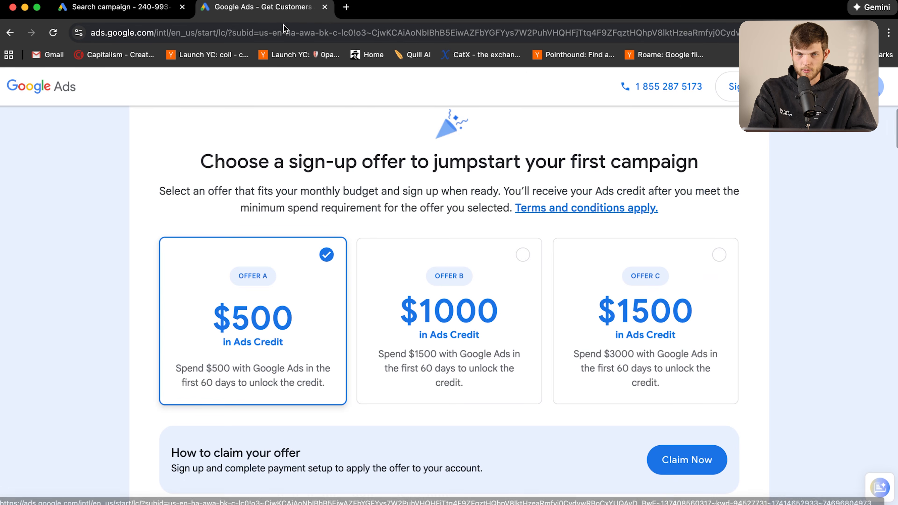
left_click(117, 7)
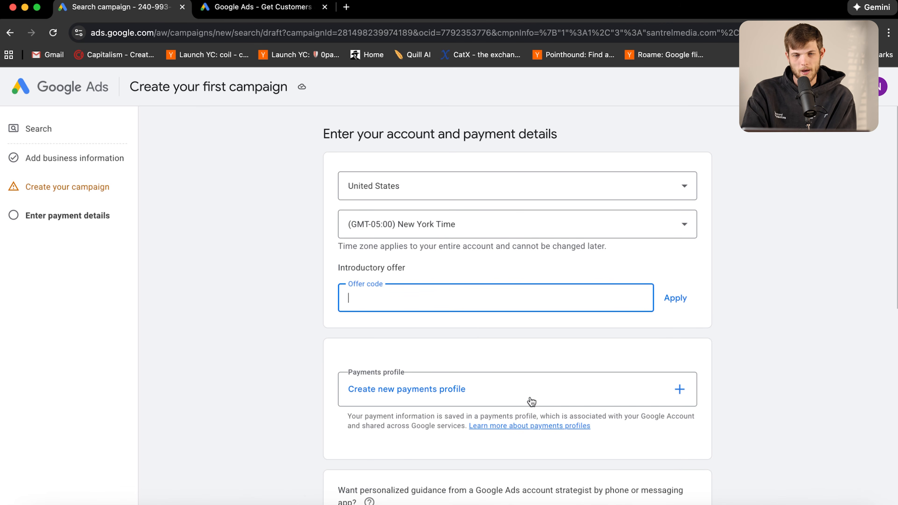
Cancel the payments profile form and choose Yes for personalized account strategist guidance
scroll(502, 364, "down", 3)
left_click(465, 313)
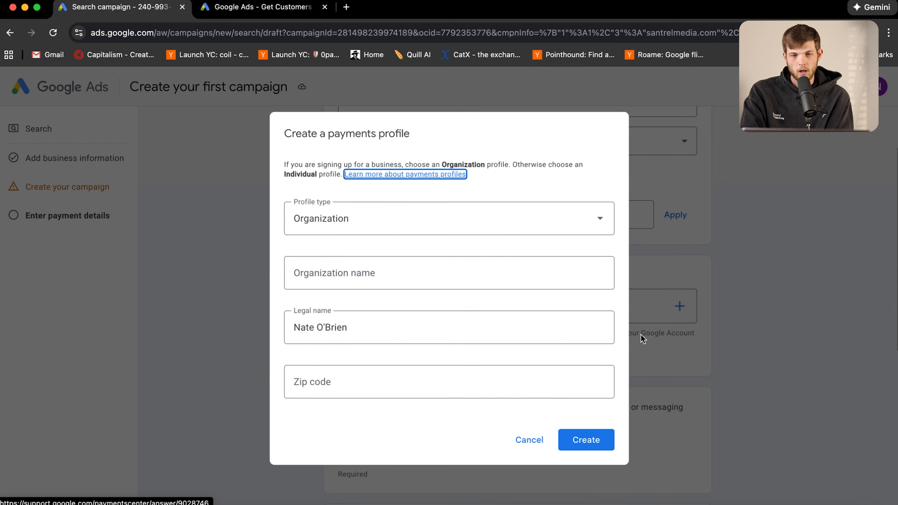
left_click(531, 439)
scroll(628, 417, "down", 6)
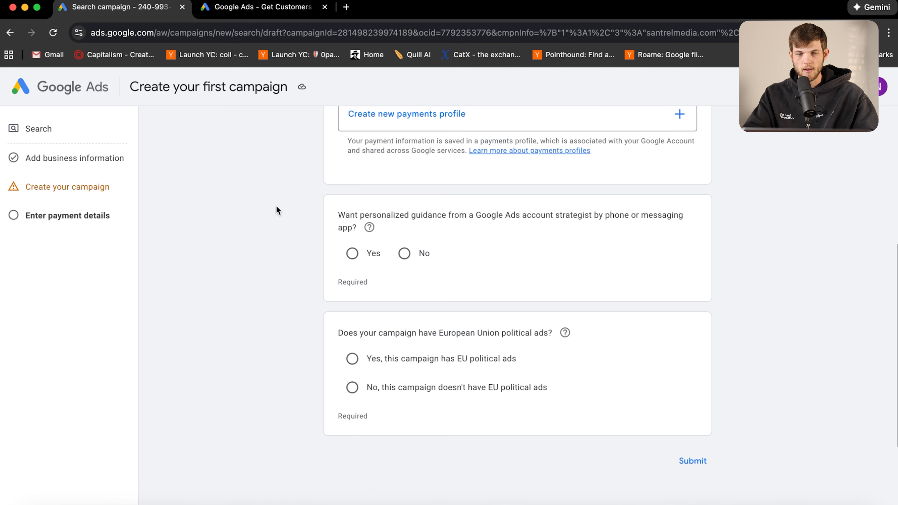
left_click(352, 253)
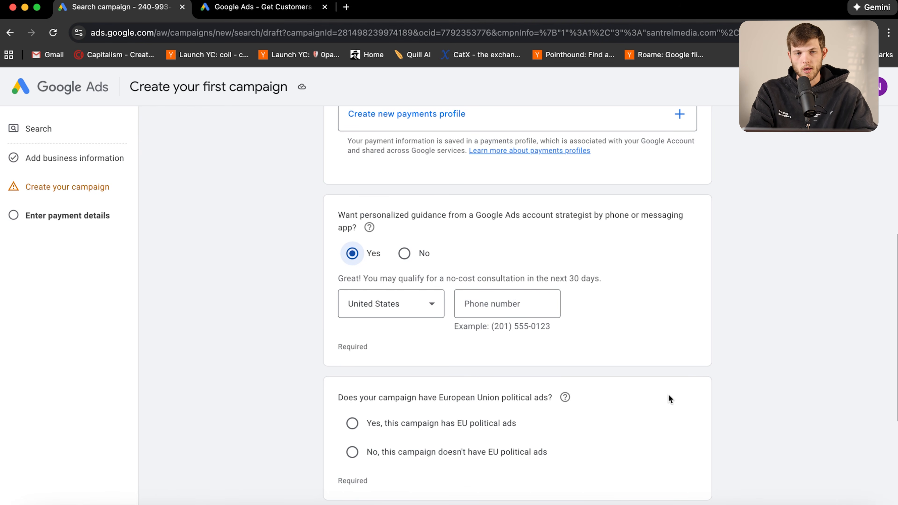
Reopen the payments profile form, then dismiss it without filling in the legal name
scroll(668, 398, "down", 3)
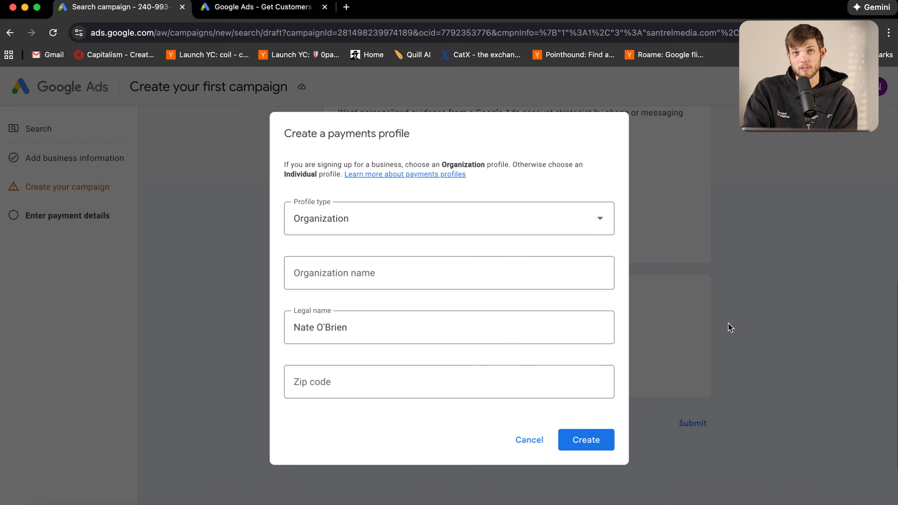
left_click(463, 271)
left_click(374, 326)
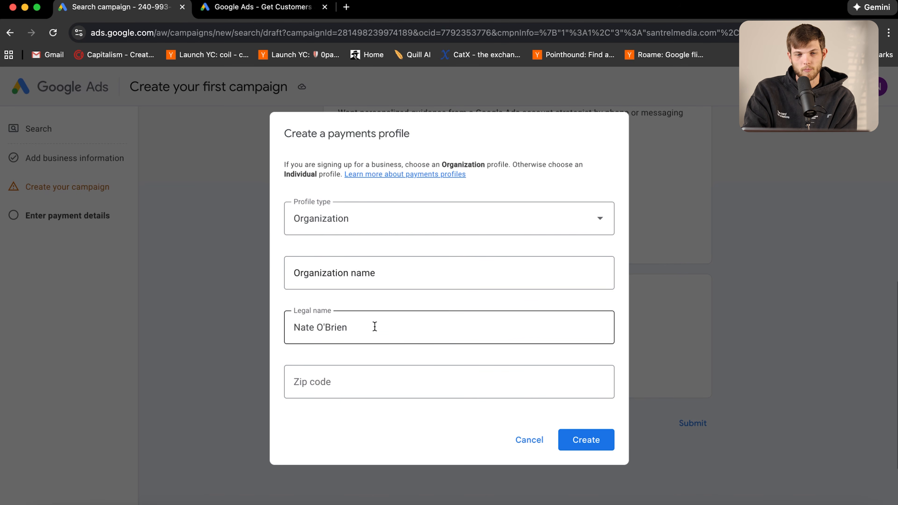
left_click(528, 440)
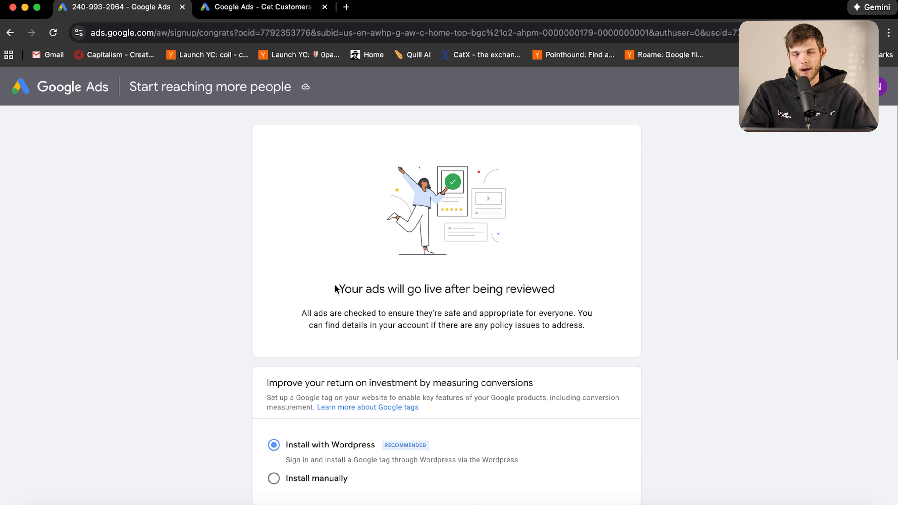
Show the manual Google tag install code, then continue to the account and set the tag up later
scroll(457, 347, "down", 5)
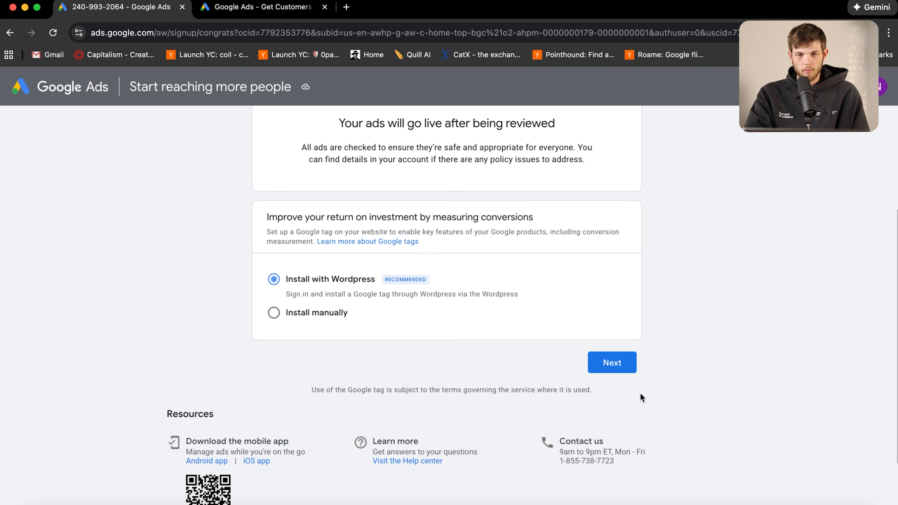
left_click(274, 312)
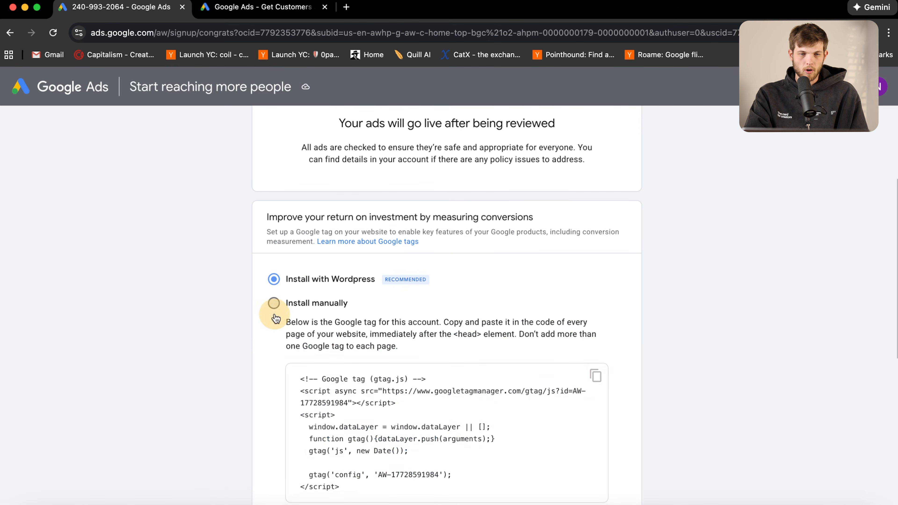
scroll(205, 325, "down", 5)
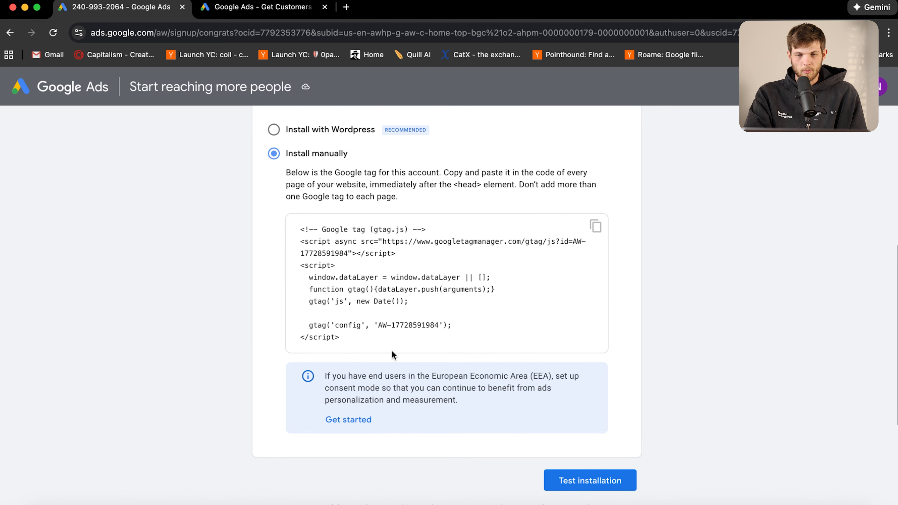
scroll(445, 433, "down", 1)
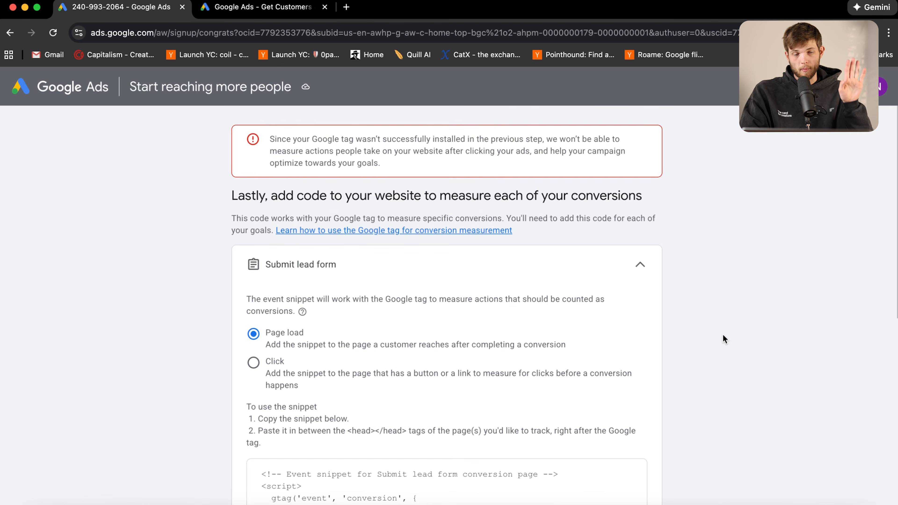
scroll(623, 363, "down", 10)
left_click(603, 315)
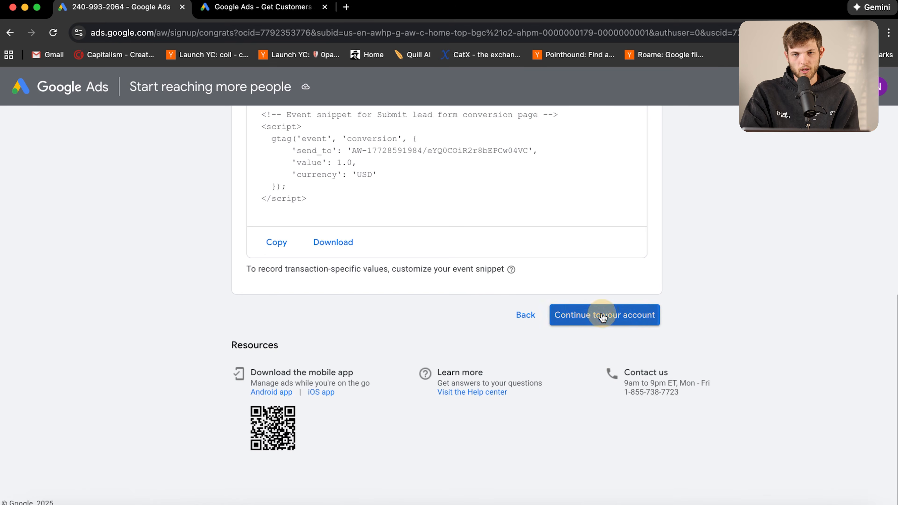
left_click(514, 318)
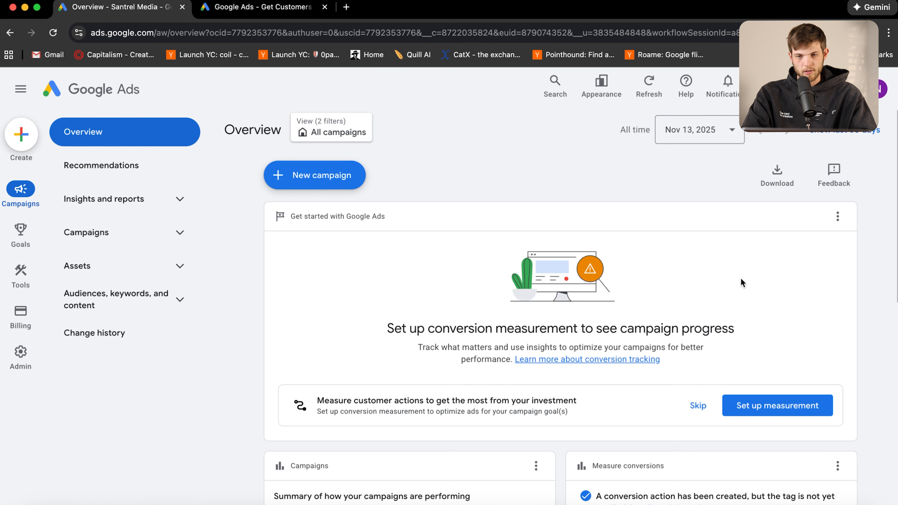
Expand Campaigns in the sidebar and open the list showing Campaign #1 at $1.00/day
scroll(700, 308, "down", 8)
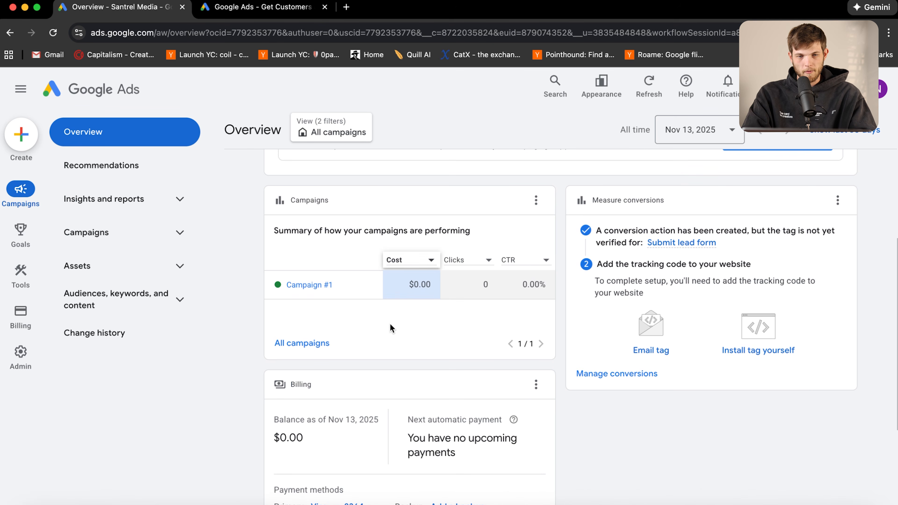
mouse_move(307, 292)
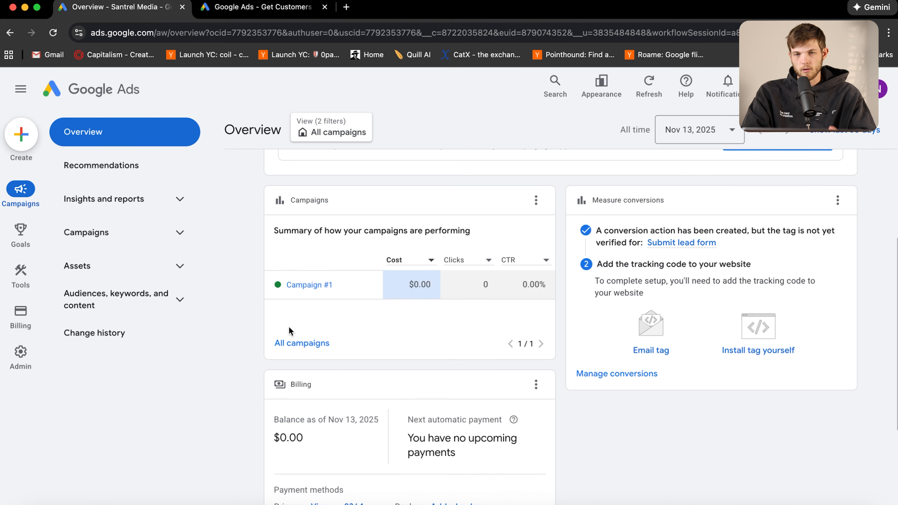
left_click(174, 231)
left_click(117, 266)
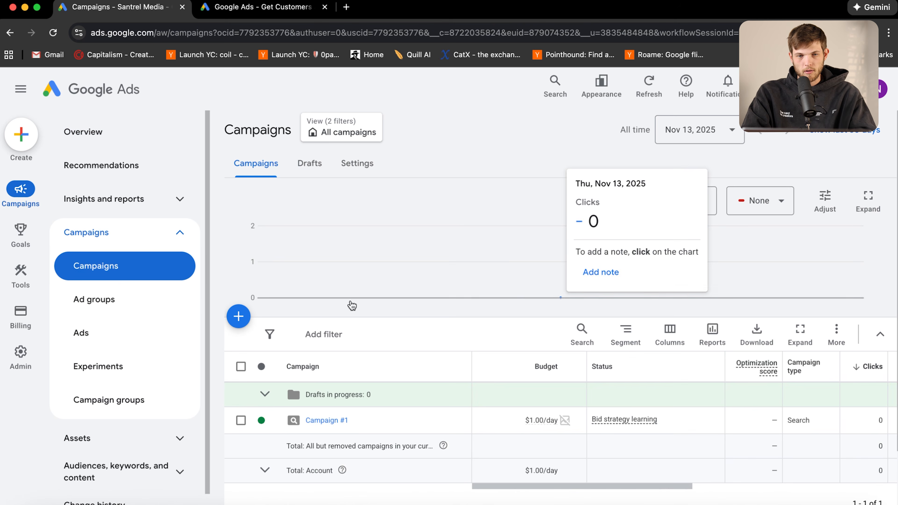
View the new-campaign options, then browse the Ad groups and Ads pages
left_click(239, 318)
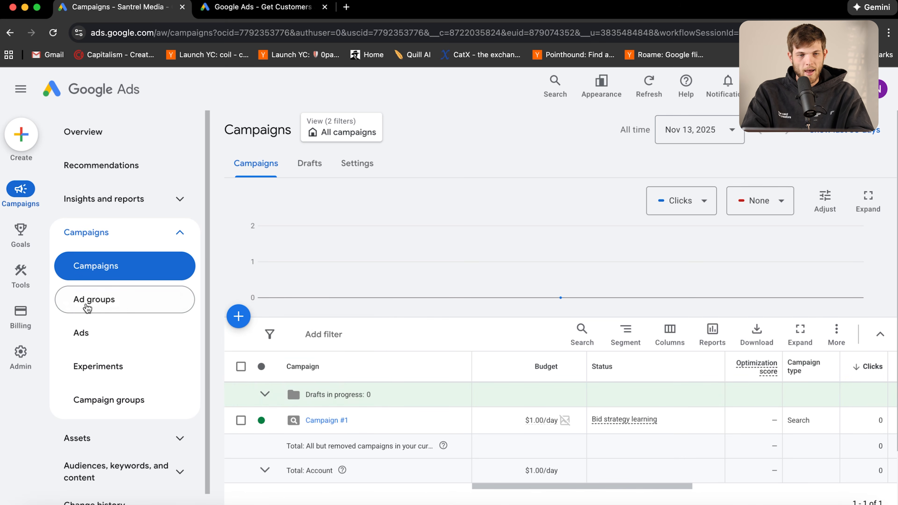
left_click(104, 301)
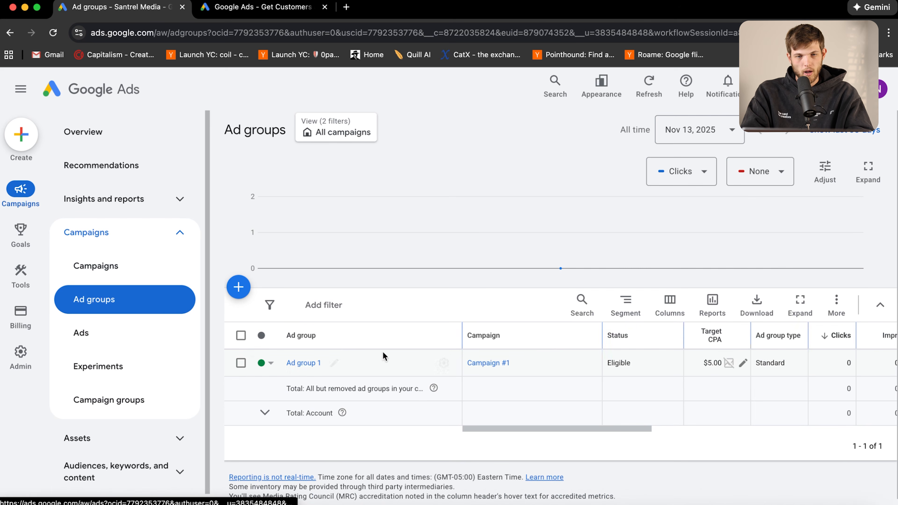
left_click(98, 325)
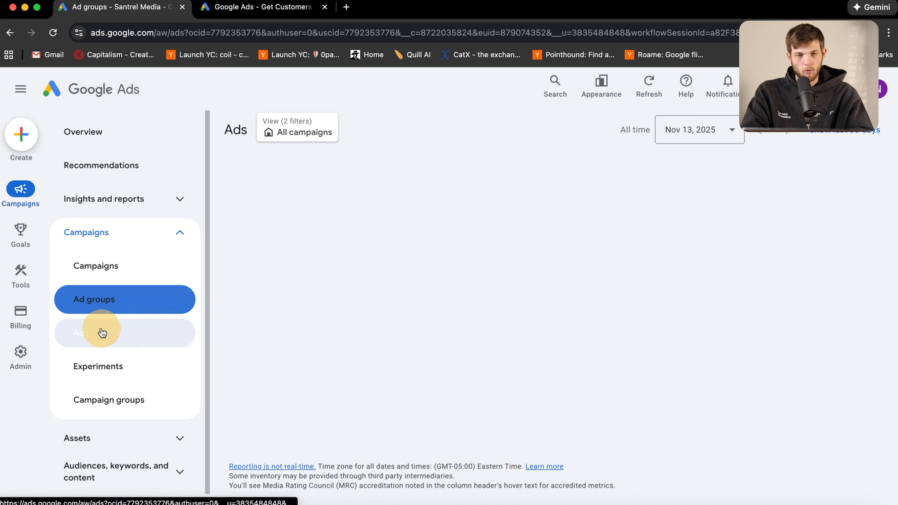
scroll(434, 371, "down", 2)
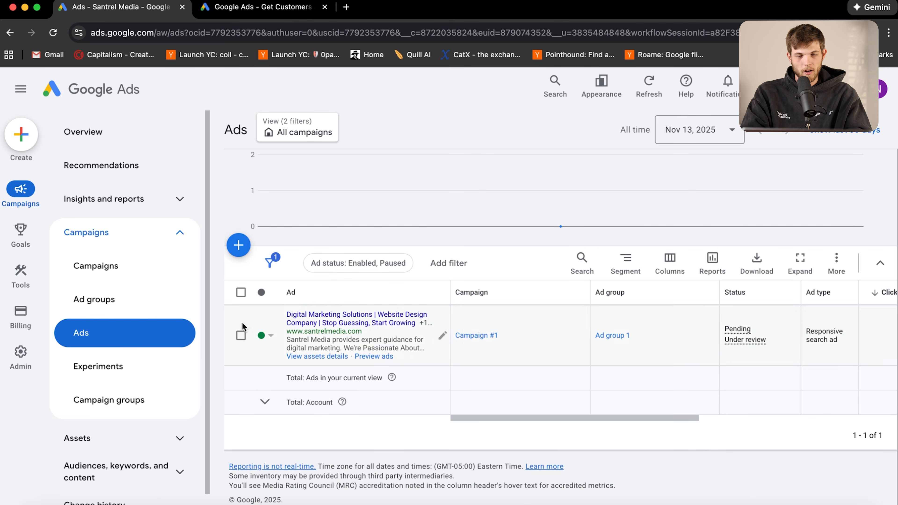
Open Experiments, preview the new experiment types, and go back to the account Overview
left_click(129, 370)
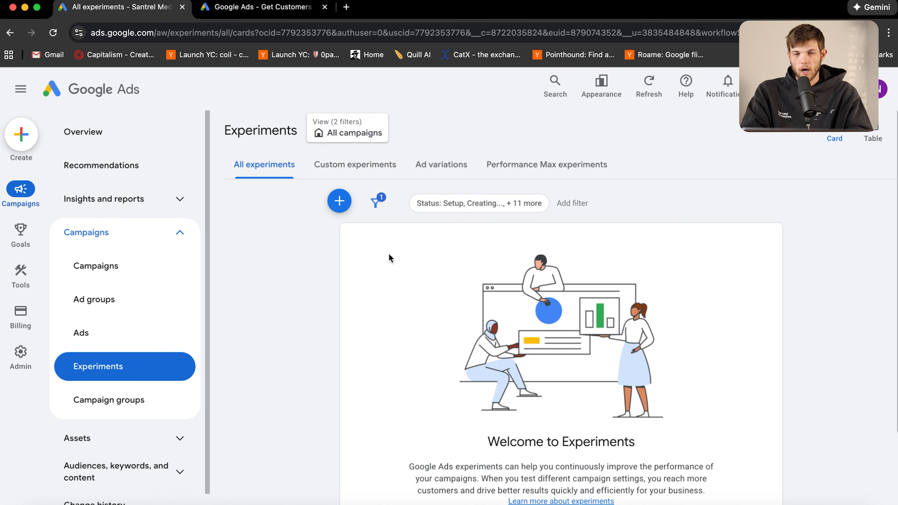
left_click(562, 461)
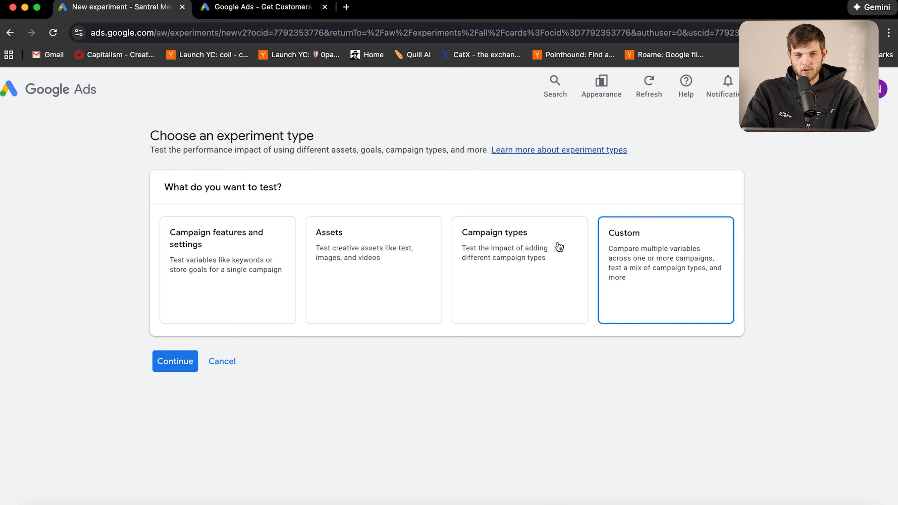
left_click(46, 90)
scroll(647, 287, "down", 1)
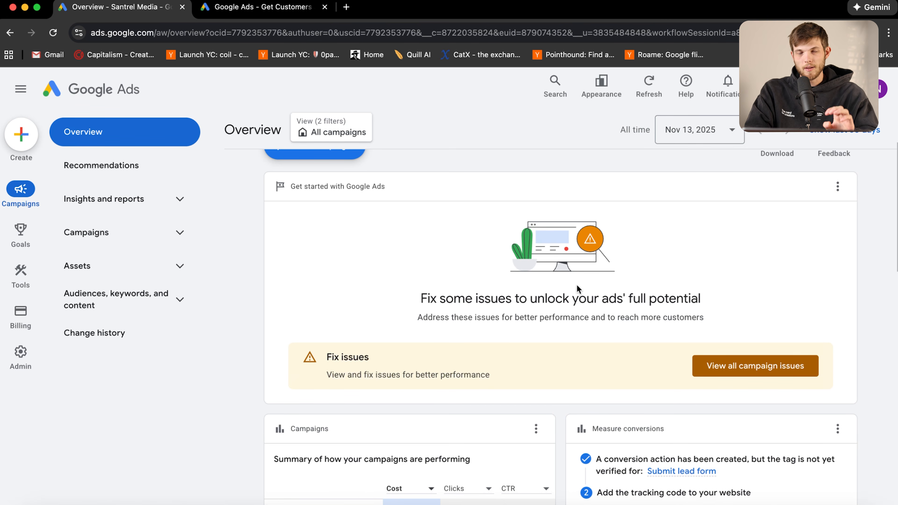
scroll(577, 289, "down", 7)
scroll(577, 284, "down", 5)
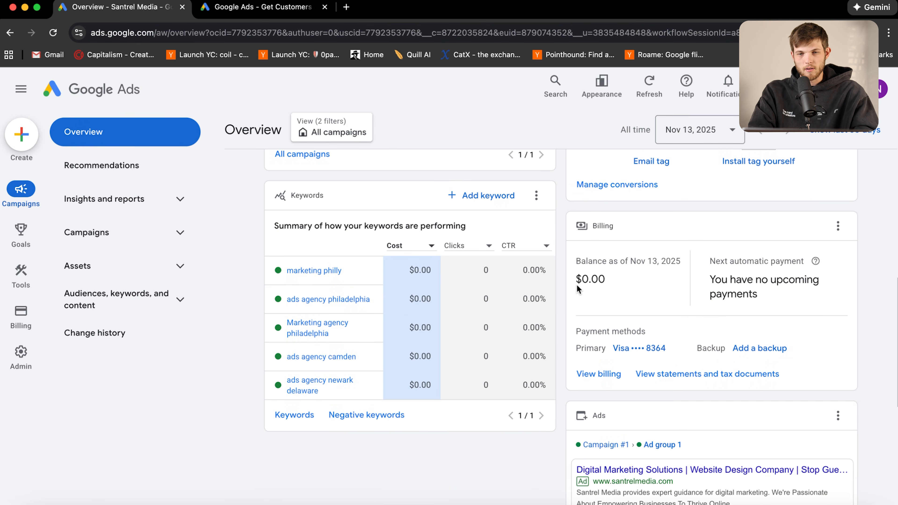
mouse_move(411, 271)
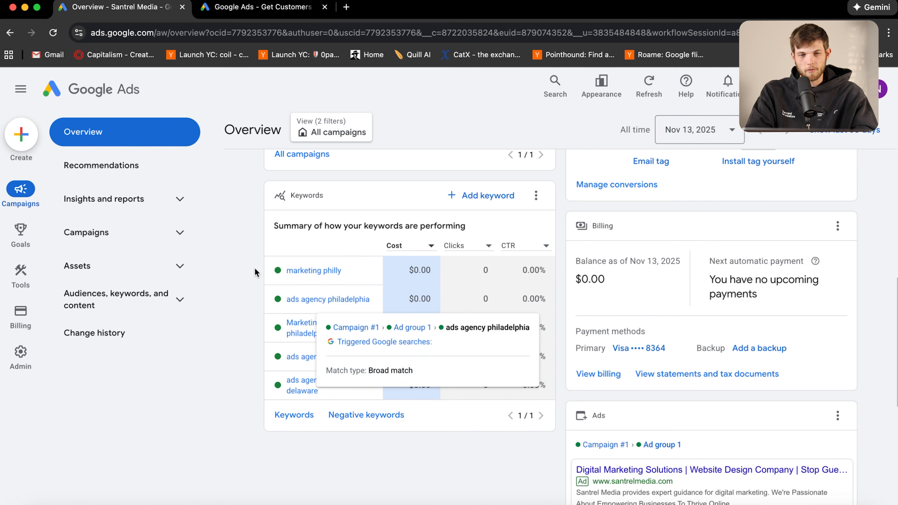
mouse_move(364, 270)
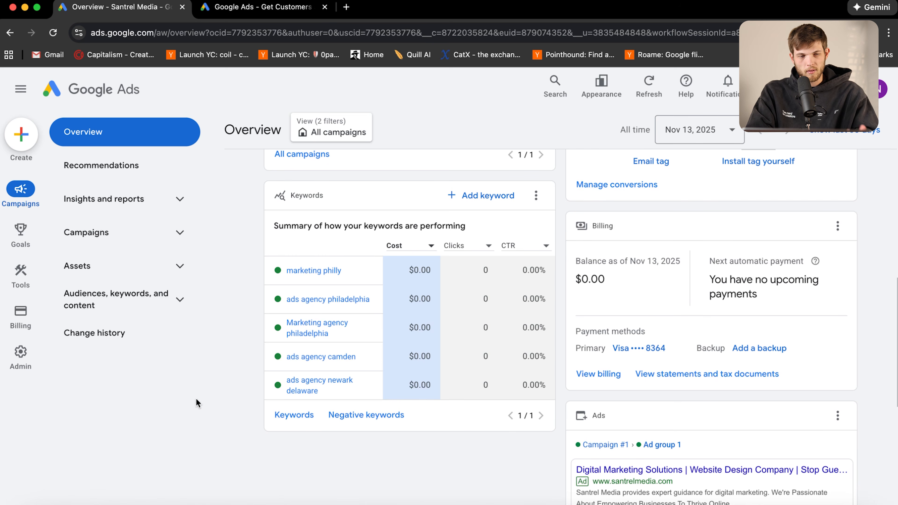
mouse_move(20, 273)
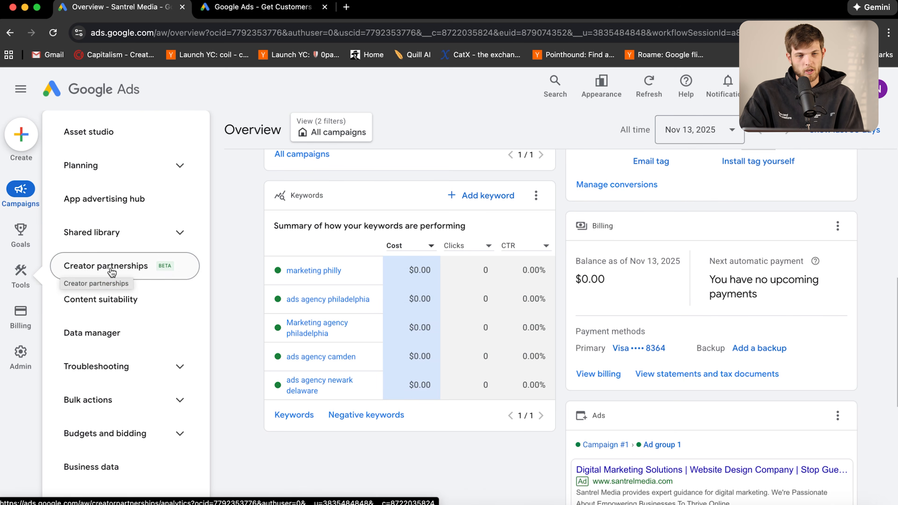
Open Keyword Planner from Tools > Planning and dismiss the updates notice
left_click(120, 166)
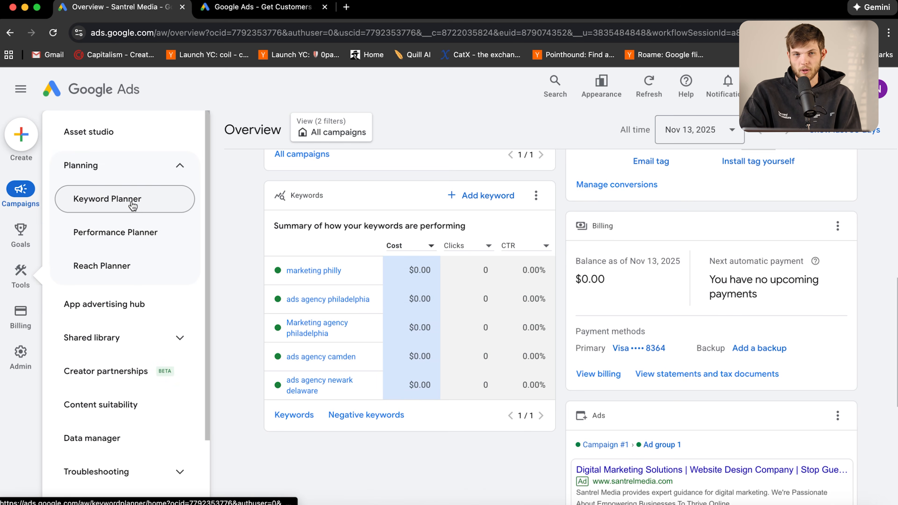
left_click(123, 199)
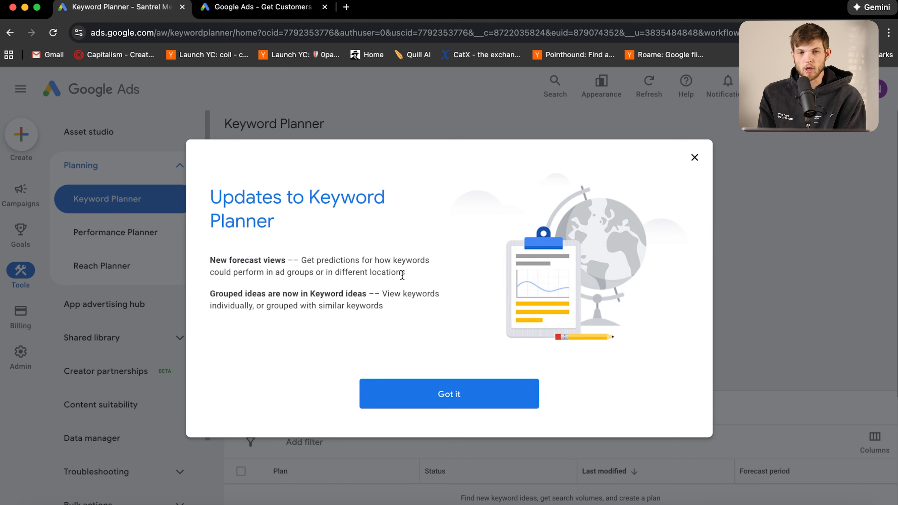
left_click(467, 388)
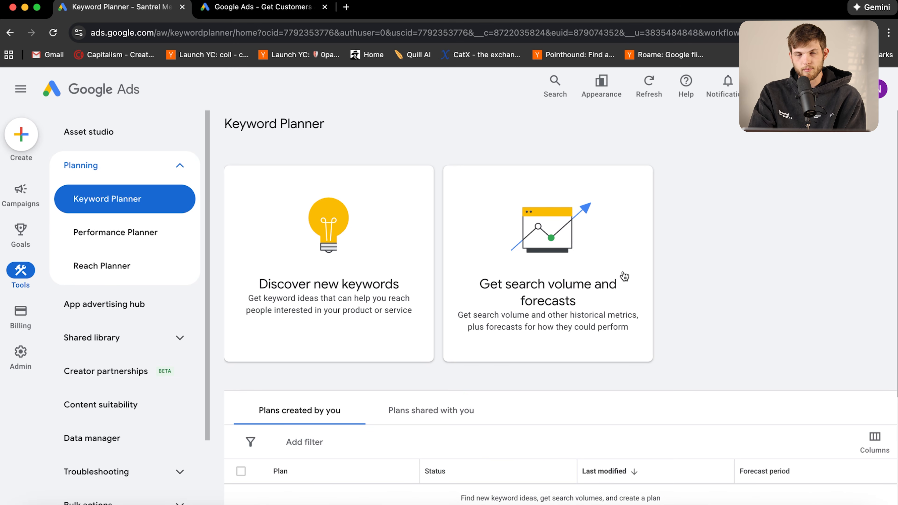
scroll(580, 290, "down", 3)
scroll(578, 299, "up", 3)
Get search volume and forecasts for the pasted keyword 'marketing agency philadelphia'
left_click(575, 297)
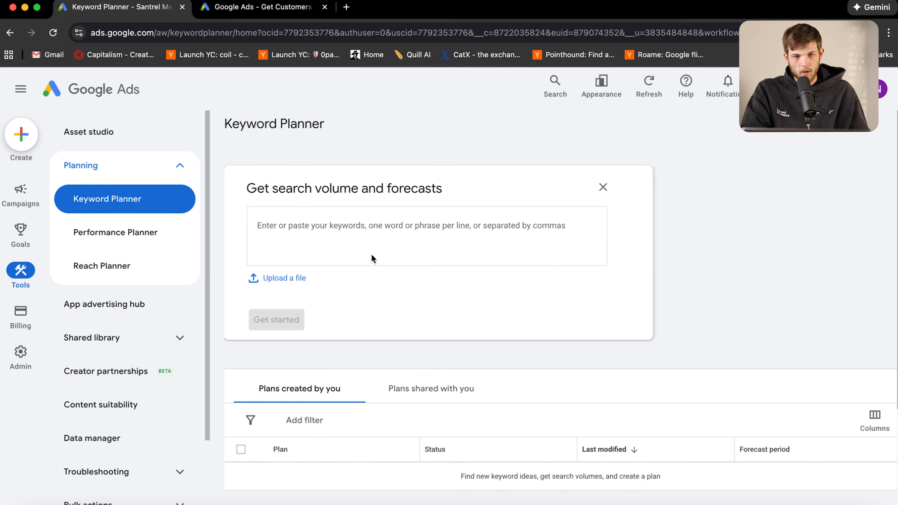
left_click(353, 244)
type("marketing agency philadelphia")
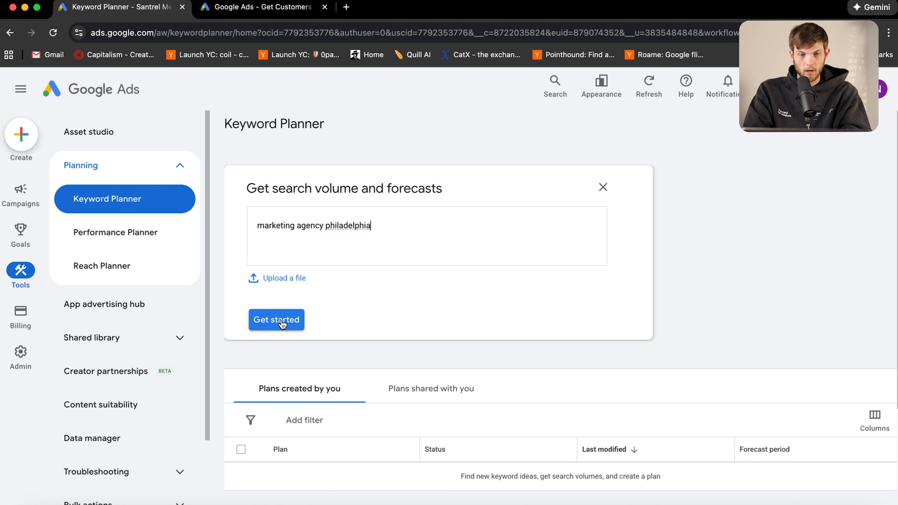
left_click(281, 320)
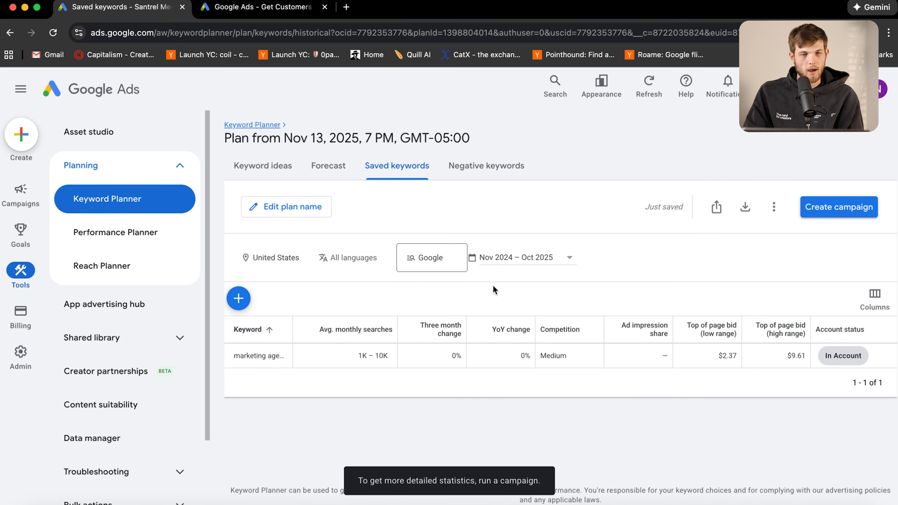
Generate keyword ideas seeded with 'marketing agency philadelphia' and scroll through the 114 suggestions
left_click(262, 166)
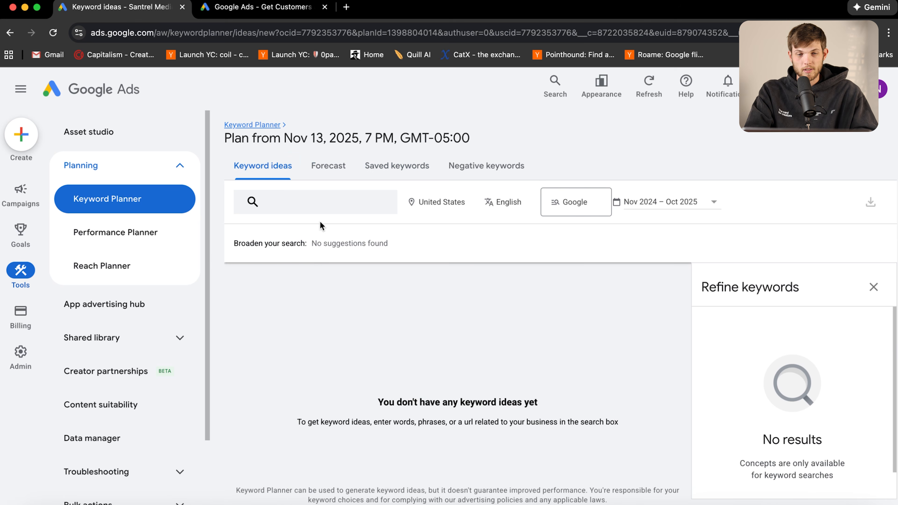
left_click(307, 205)
left_click(307, 254)
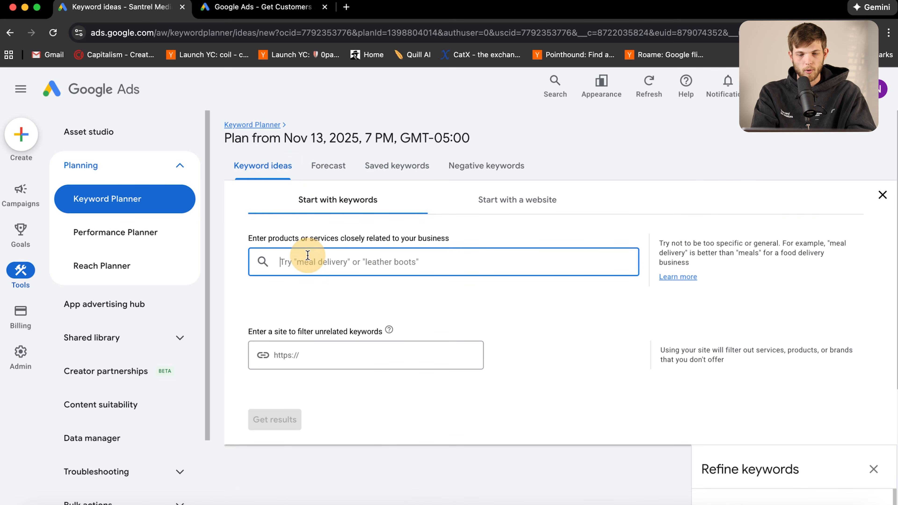
type("marketing agency philadelphia")
left_click(275, 420)
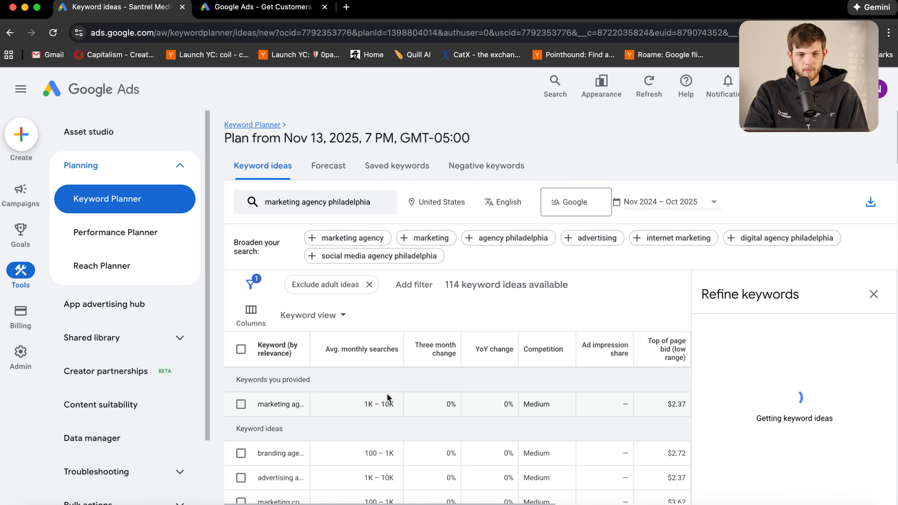
scroll(388, 397, "down", 4)
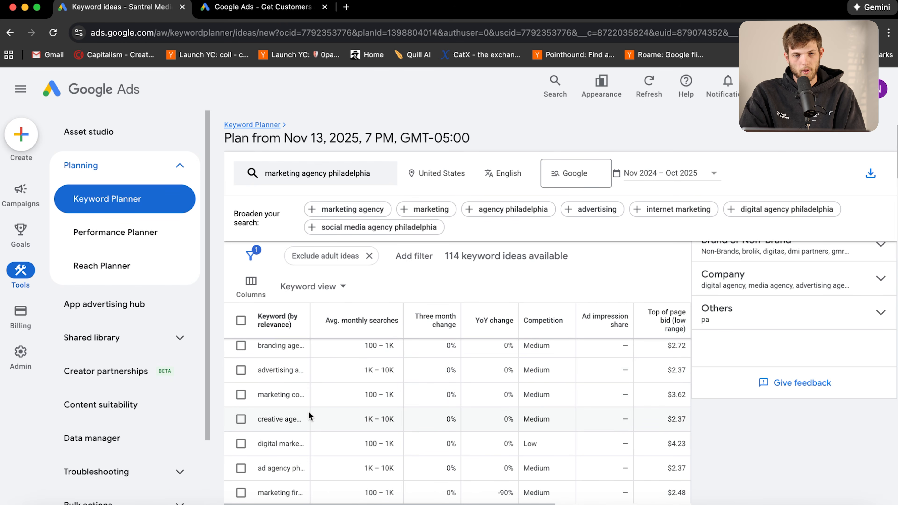
scroll(281, 428, "down", 3)
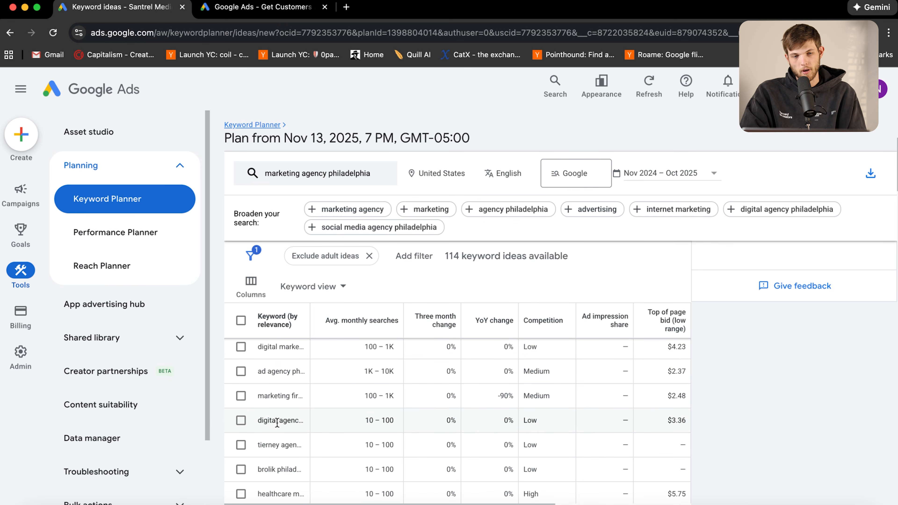
scroll(277, 423, "down", 3)
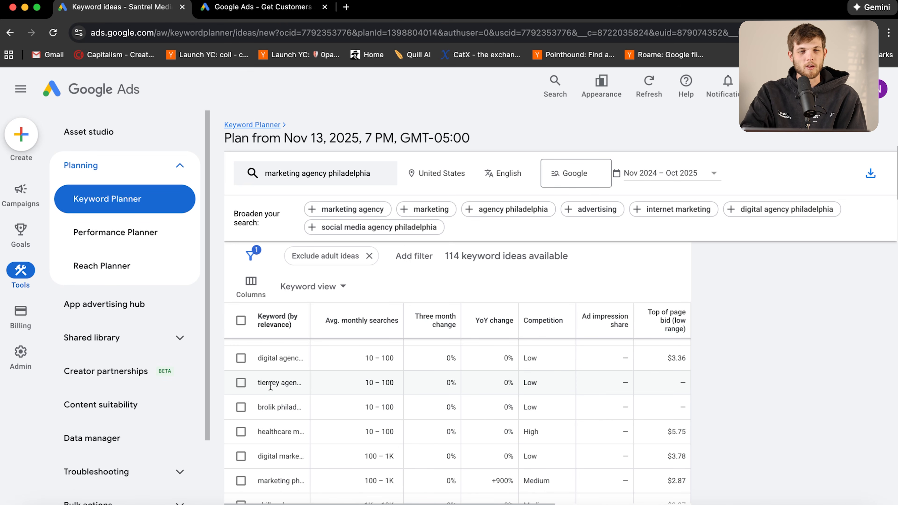
scroll(361, 327, "up", 10)
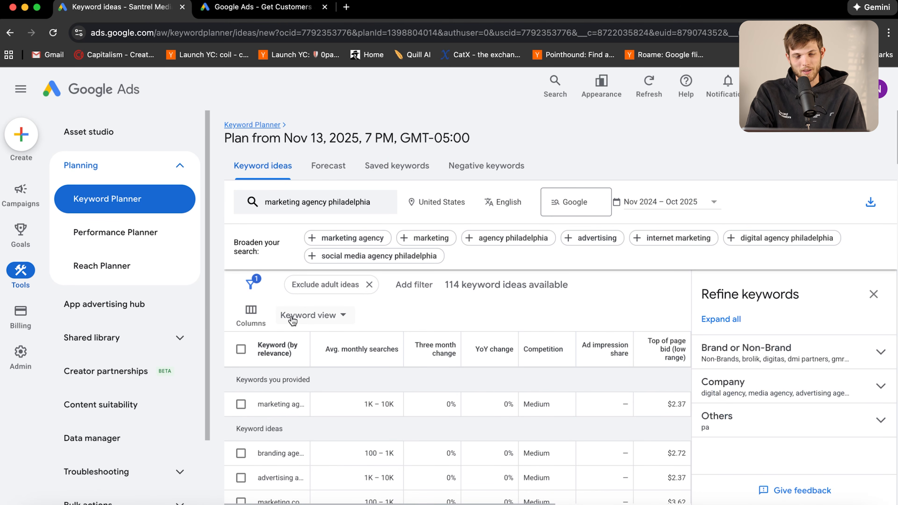
Glance at the Creator partnerships page, then go back to the campaigns Overview
left_click(130, 372)
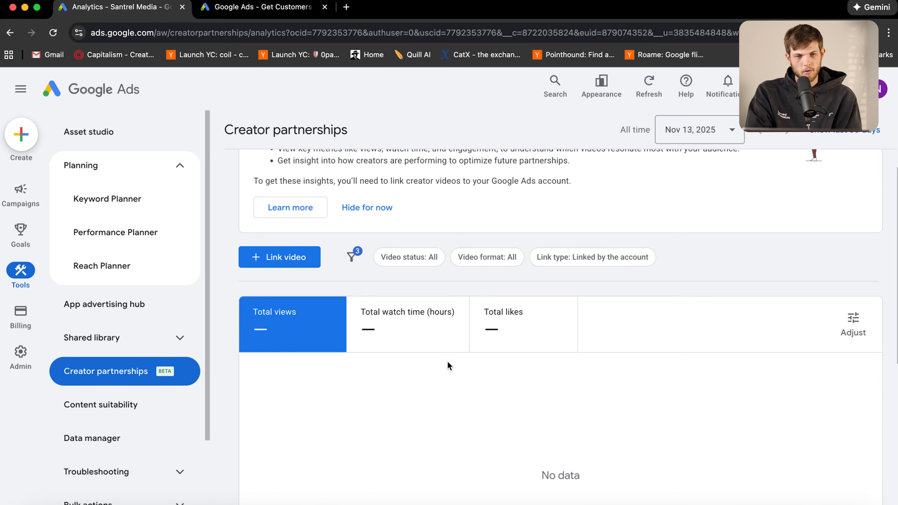
mouse_move(21, 194)
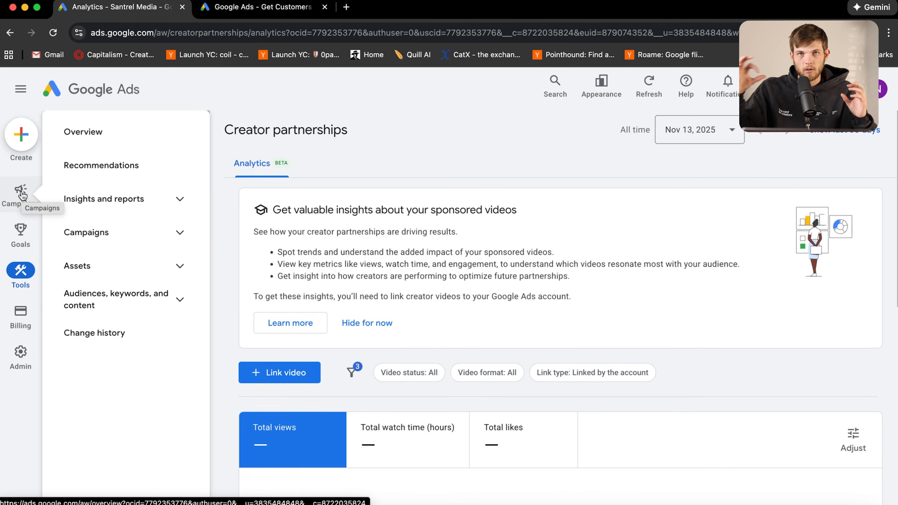
left_click(22, 194)
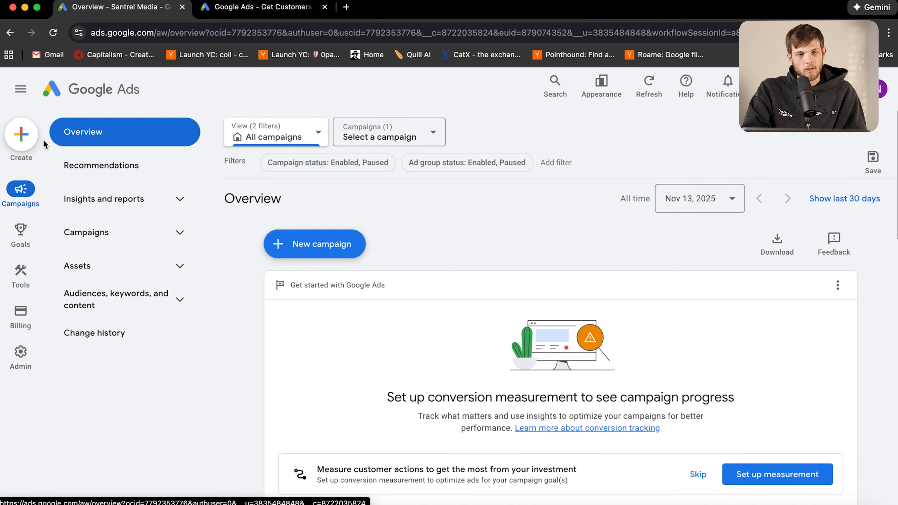
Start a new campaign from the Overview page to reach the objective choice
left_click(296, 244)
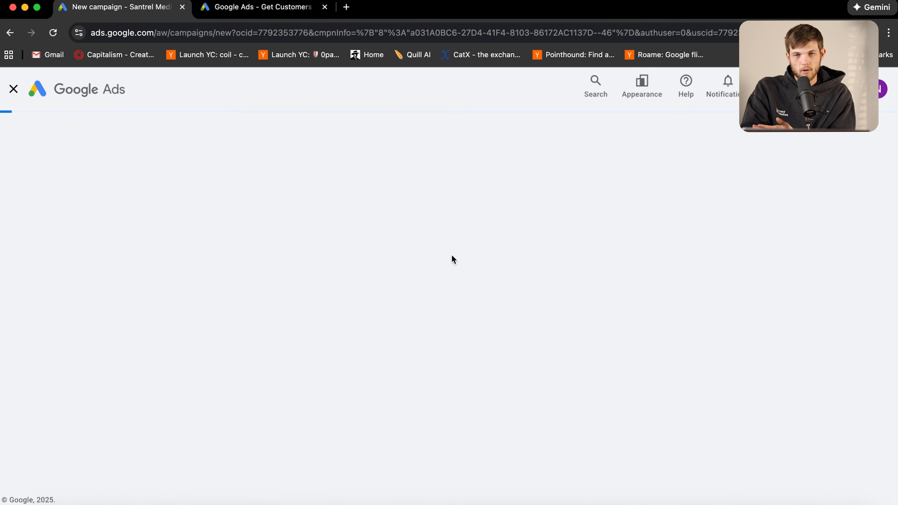